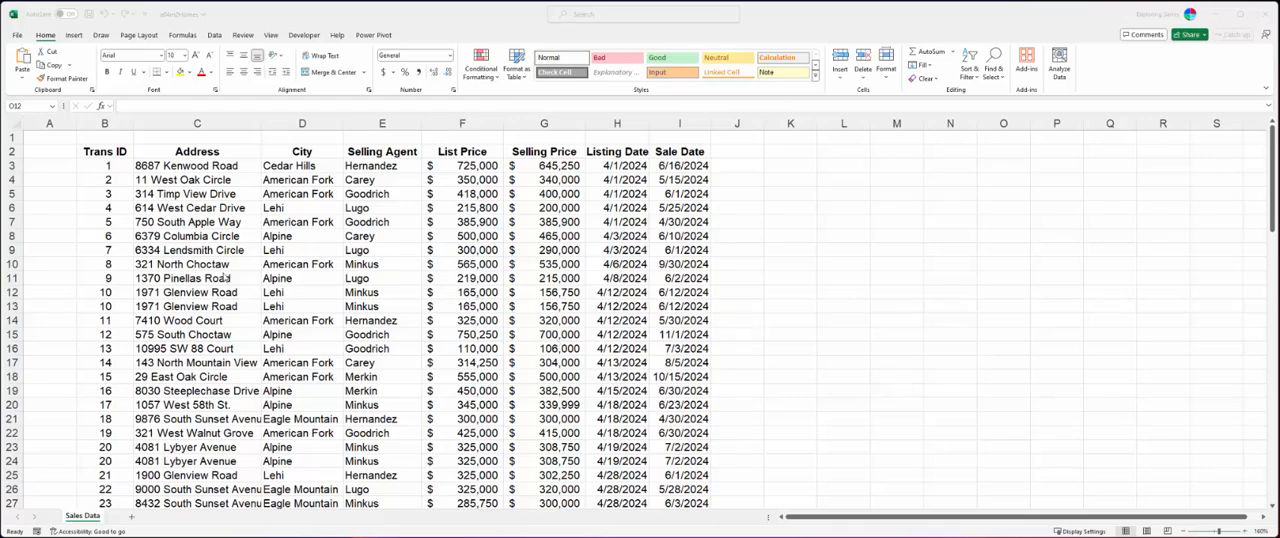
- Convert the sales data range B2:I91 into a table with headers
left_click(124, 151)
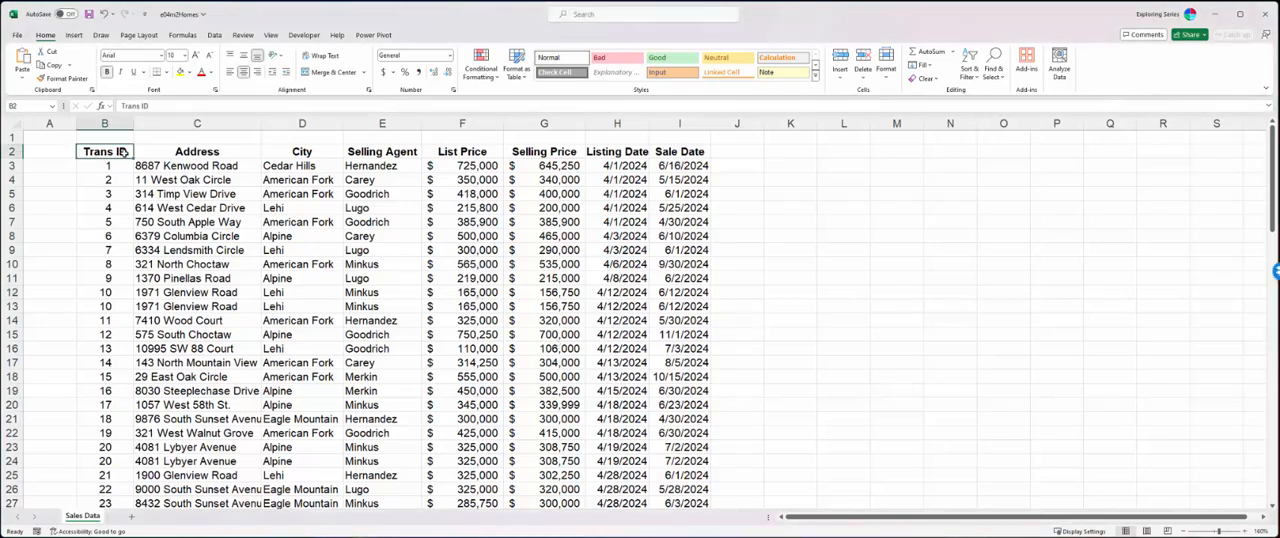
key("ctrl+shift+End")
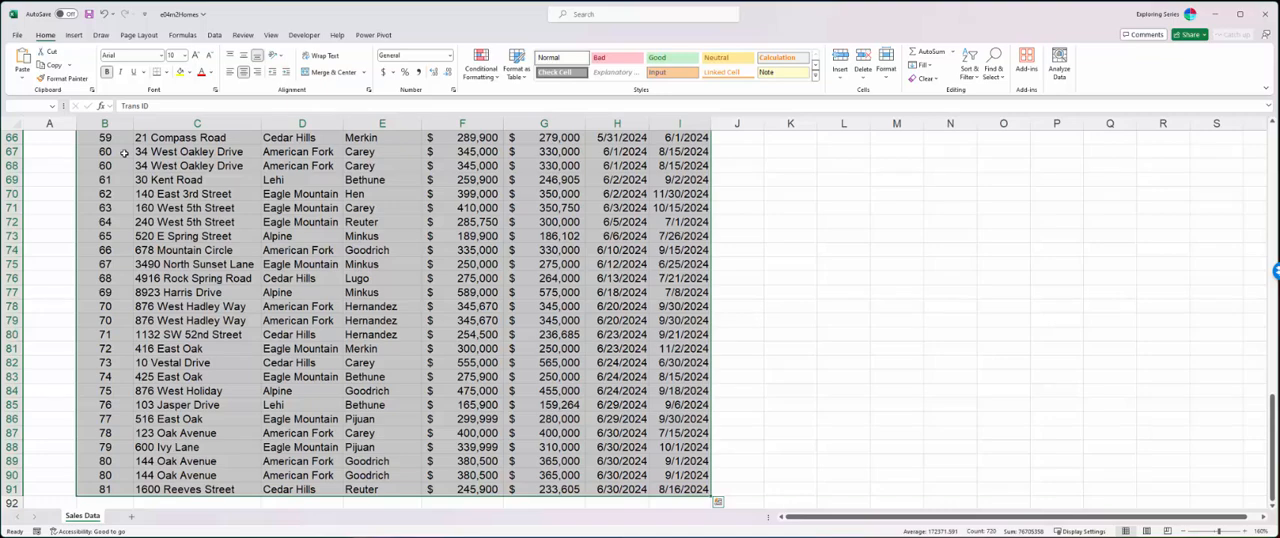
key("ctrl+t")
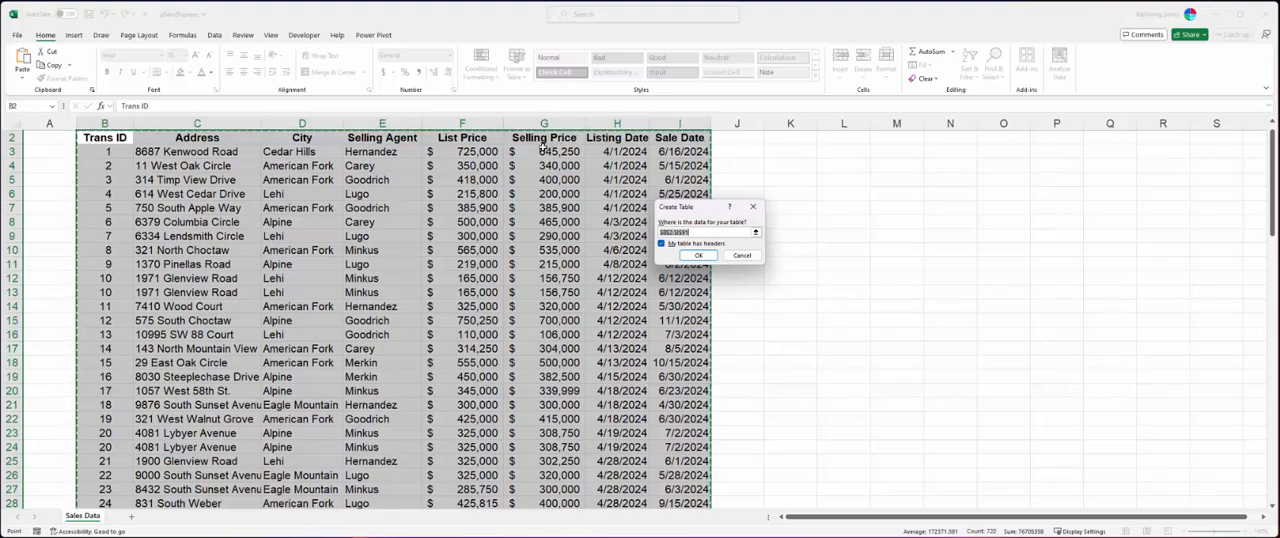
left_click(698, 256)
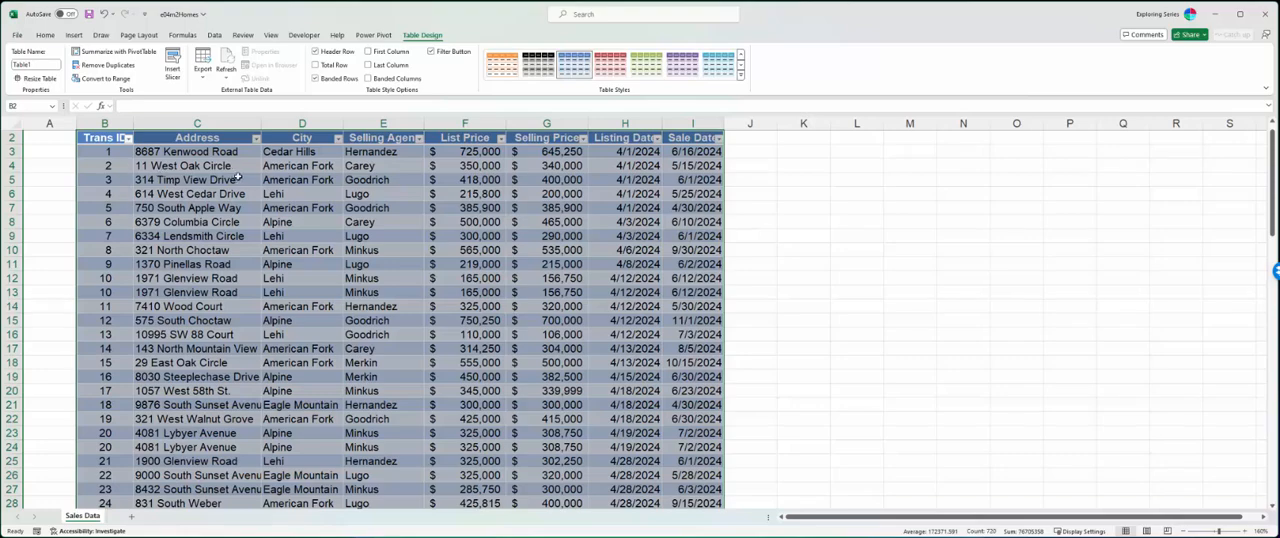
- Highlight the table's first record in B3:I3 and the whole Trans ID field to view a record and a field
left_click(12, 151)
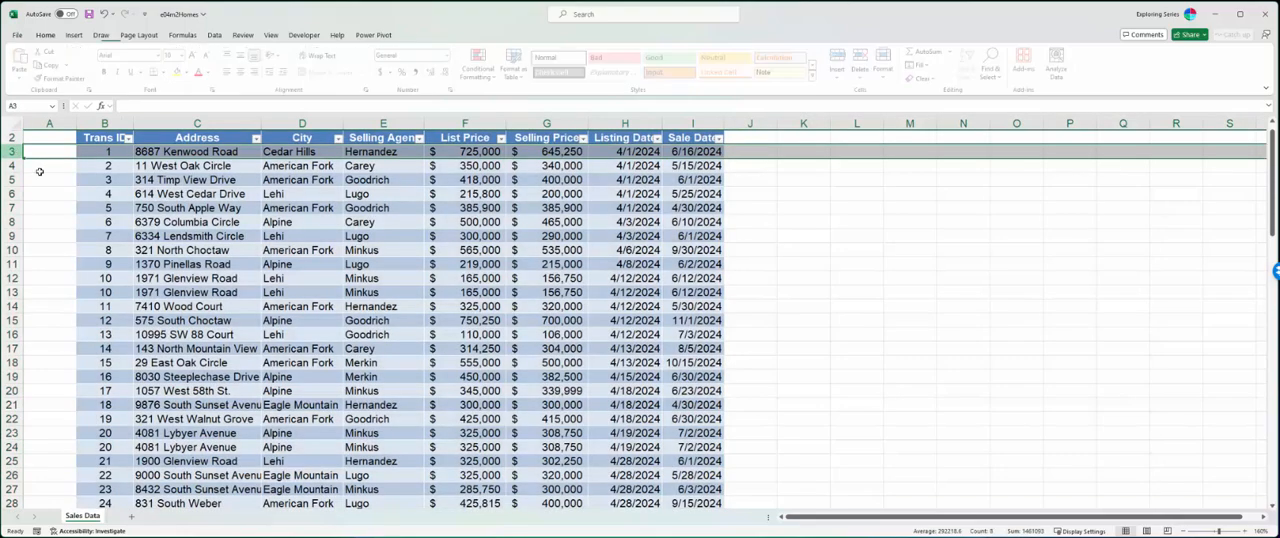
left_click(135, 153)
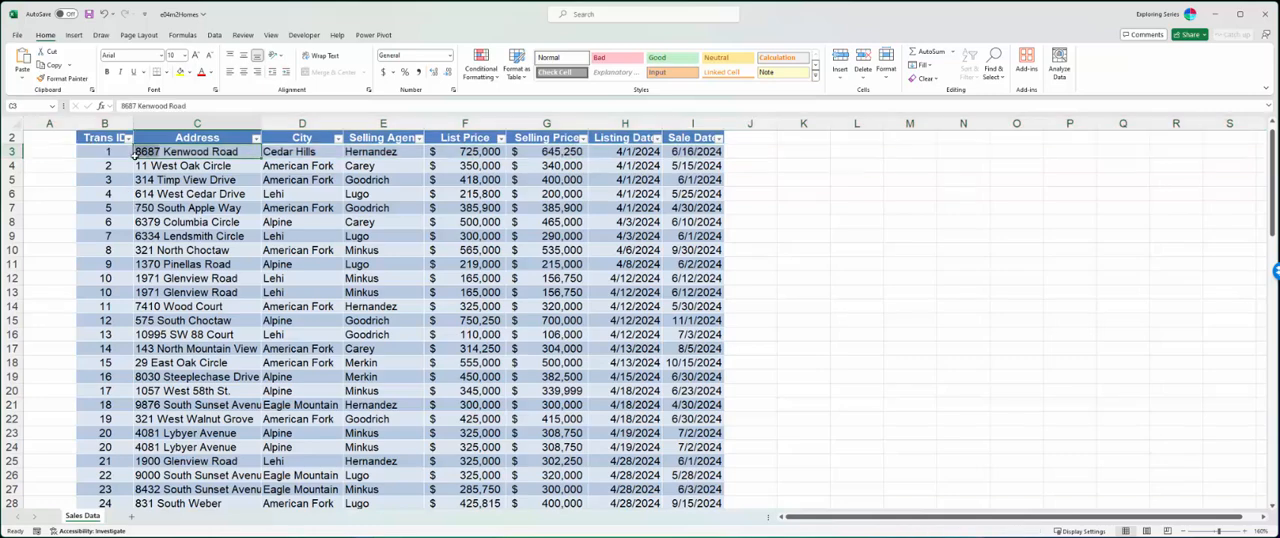
left_click_drag(112, 151, 673, 160)
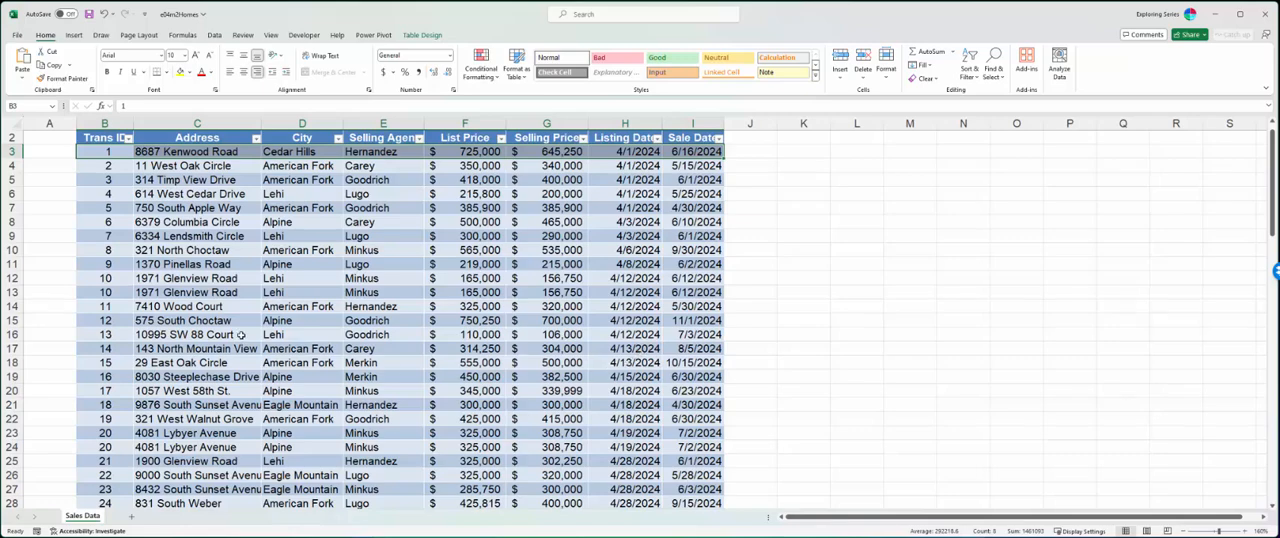
scroll(184, 330, "up", 1)
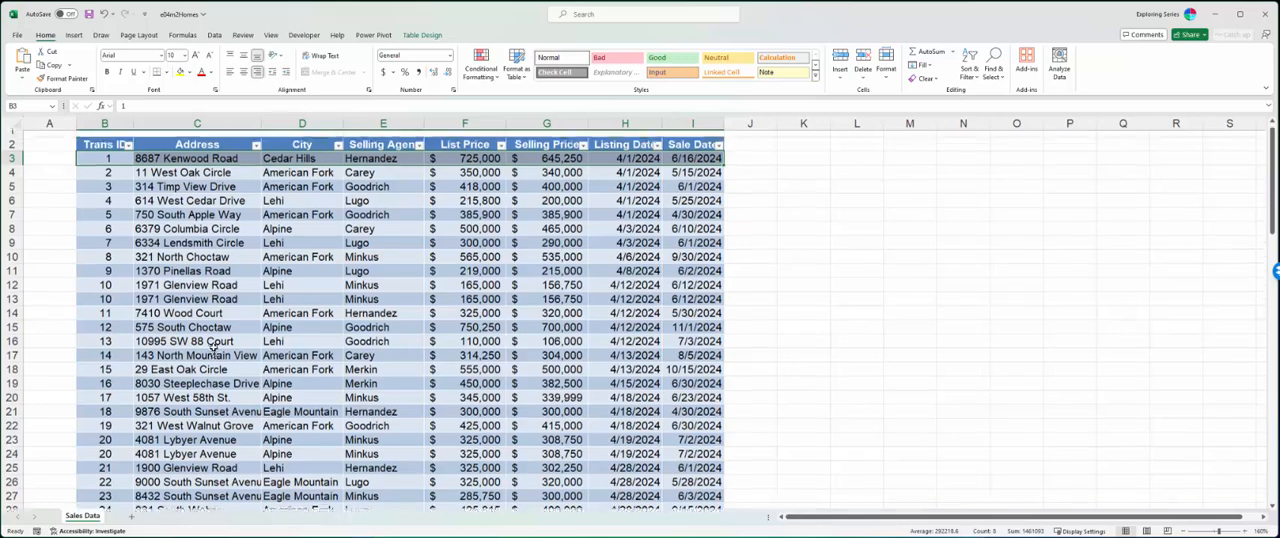
left_click(107, 143)
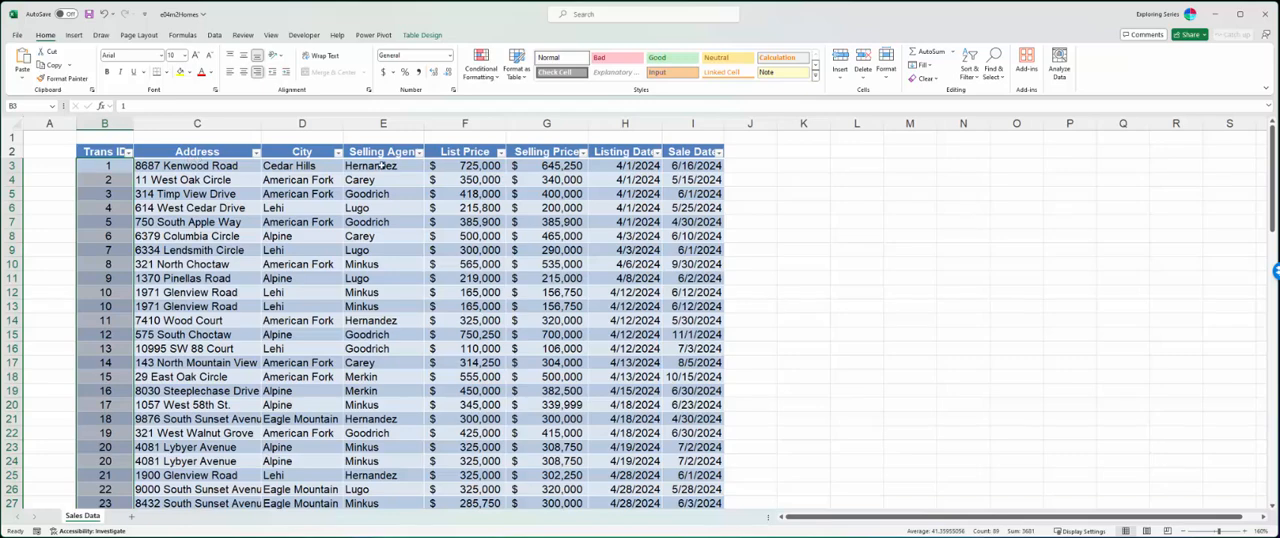
- Undo the conversion of the sales data into a table
left_click(106, 152)
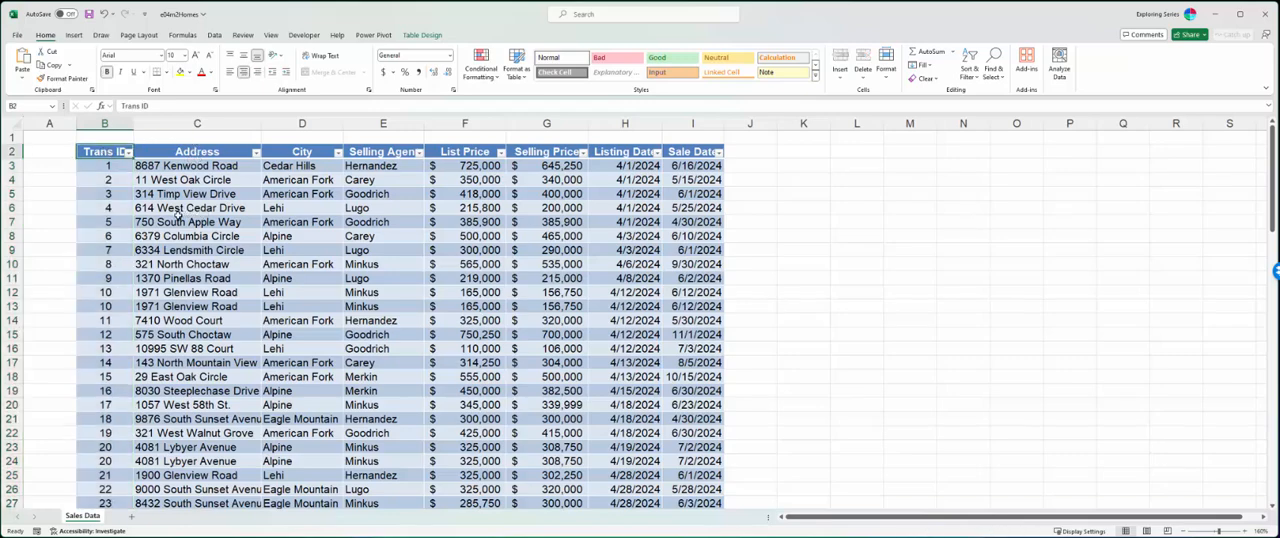
key("ctrl+z")
left_click(208, 207)
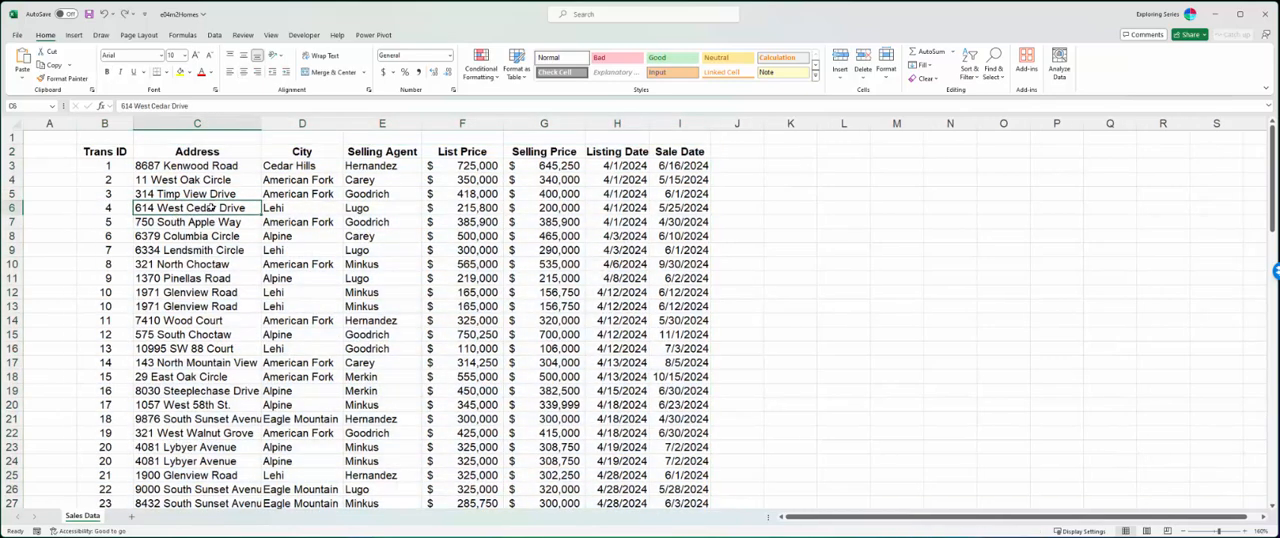
- Select the full sales data from the Trans ID header and insert a table with headers over B2:I91
left_click(120, 151)
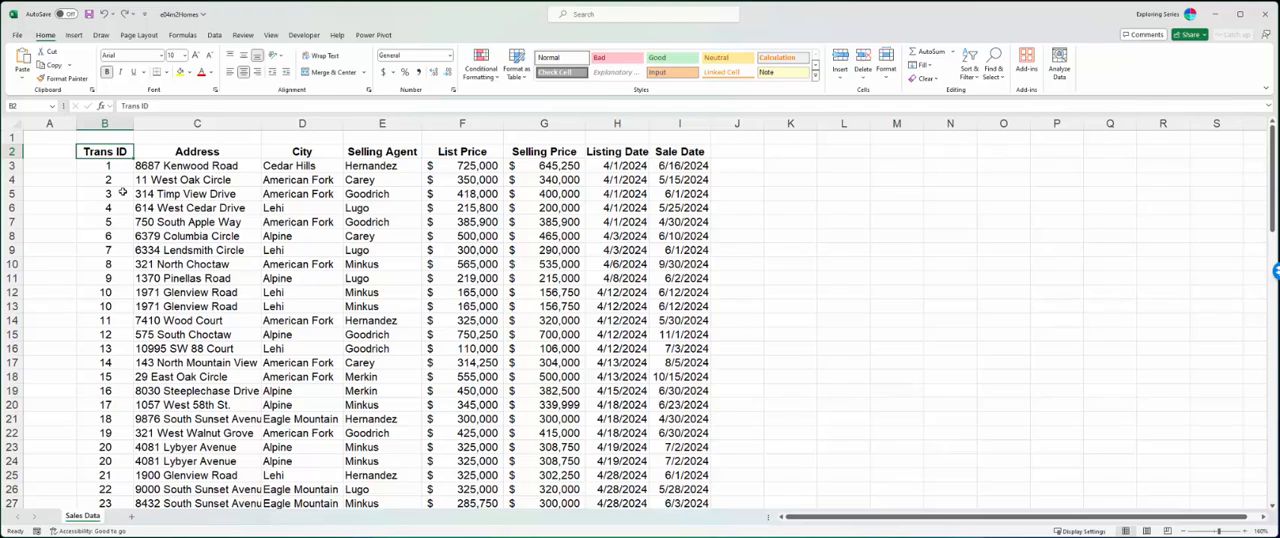
key("ctrl+shift+Right")
key("ctrl+shift+Down")
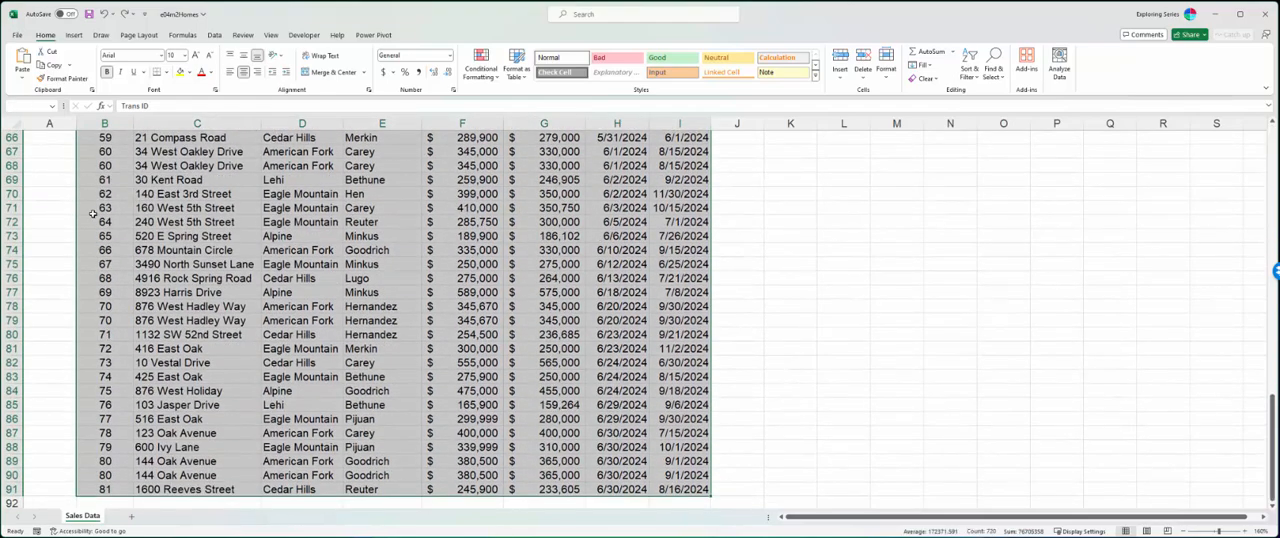
scroll(93, 213, "up", 20)
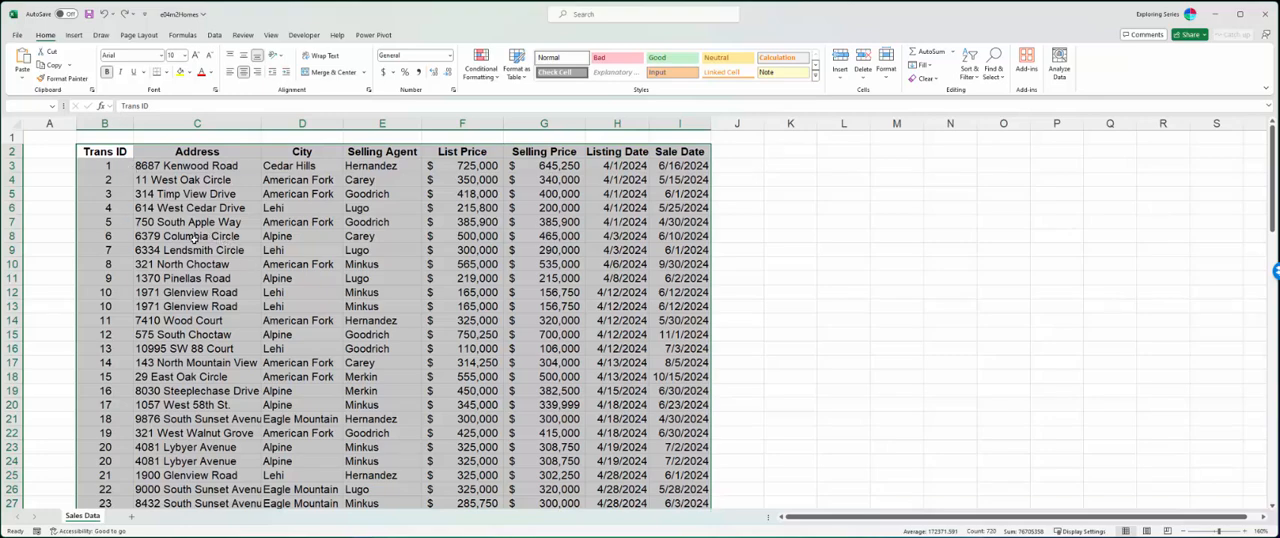
left_click(74, 36)
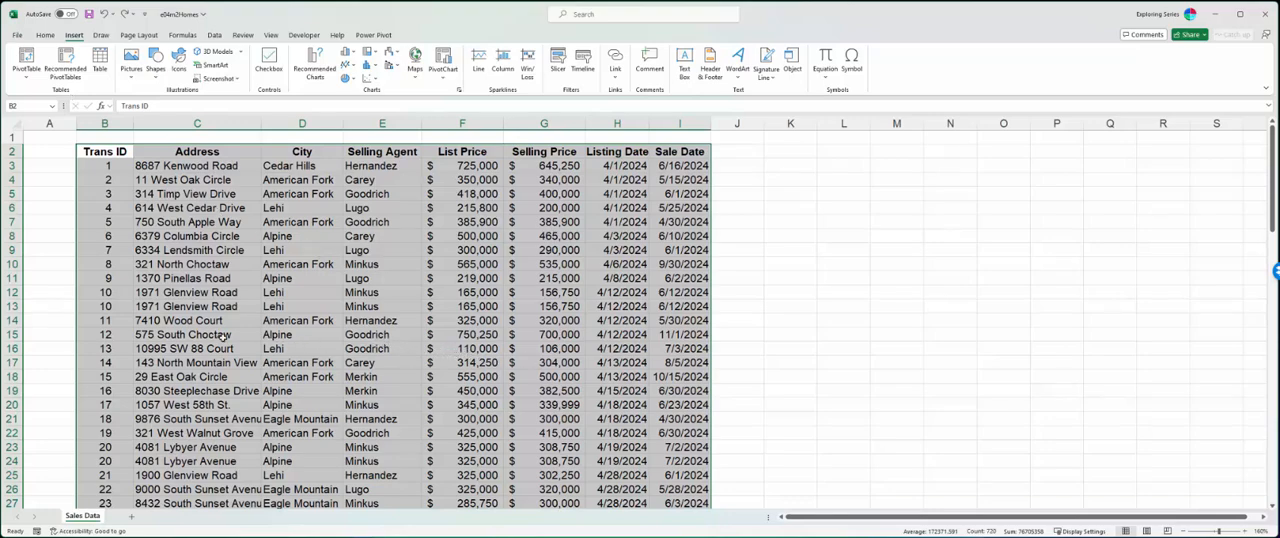
left_click(100, 62)
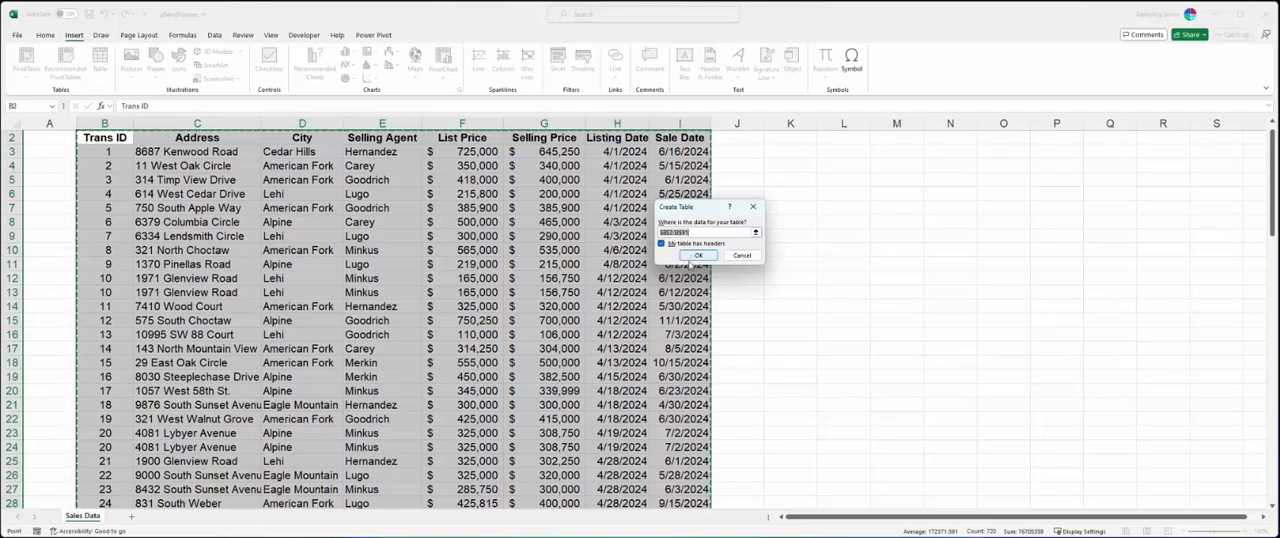
left_click(698, 255)
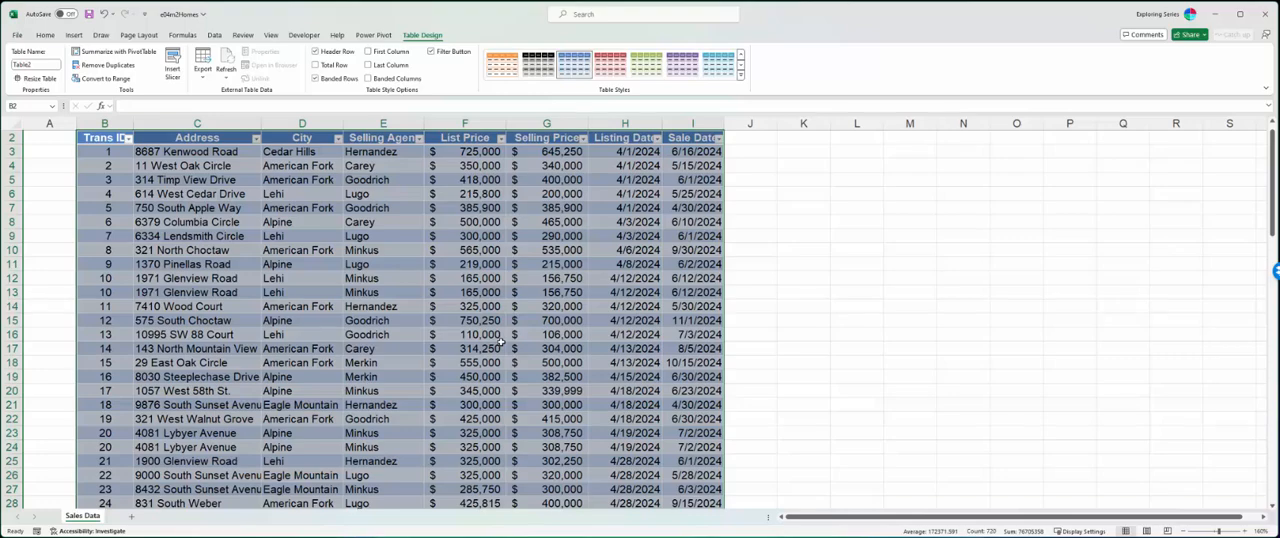
- Undo the table insertion, bring up the Create Table dialog for the same range, and cancel it
key("ctrl+z")
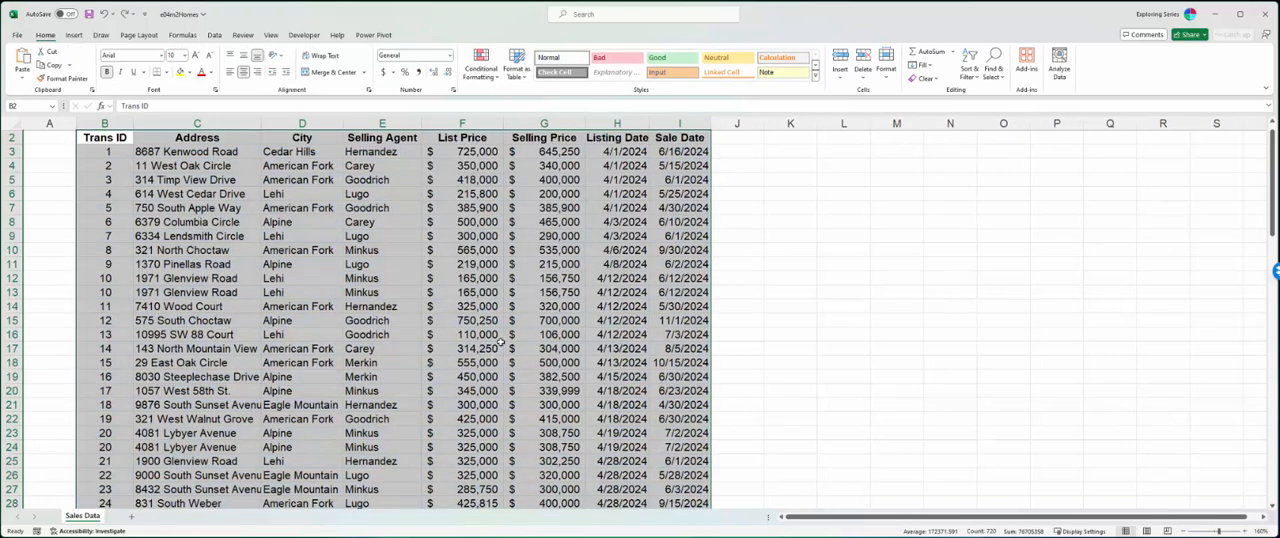
key("ctrl+t")
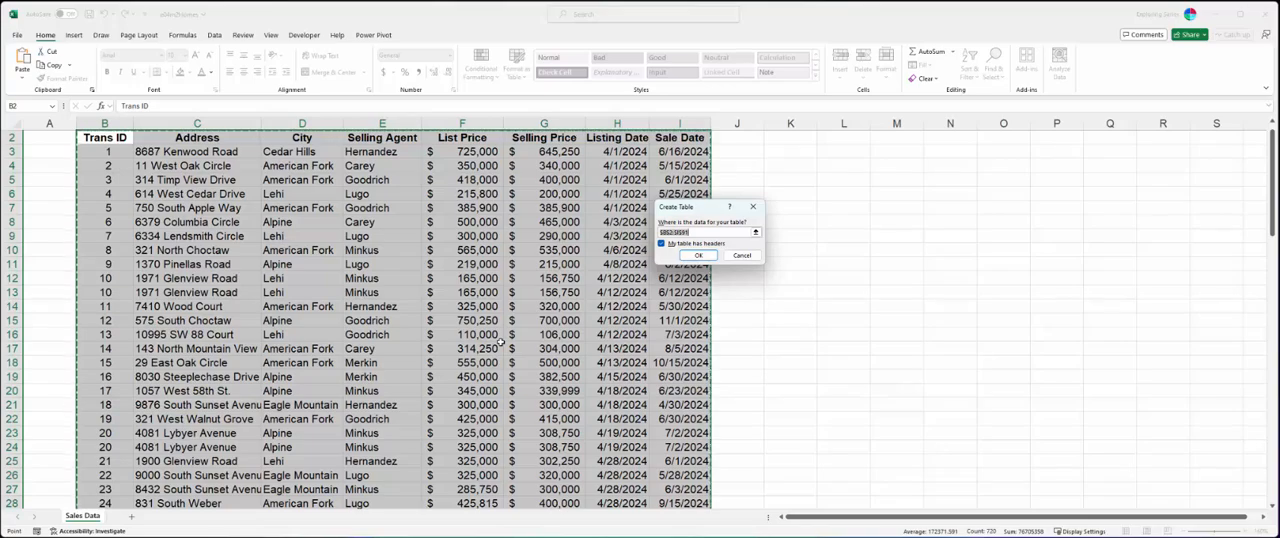
key("Escape")
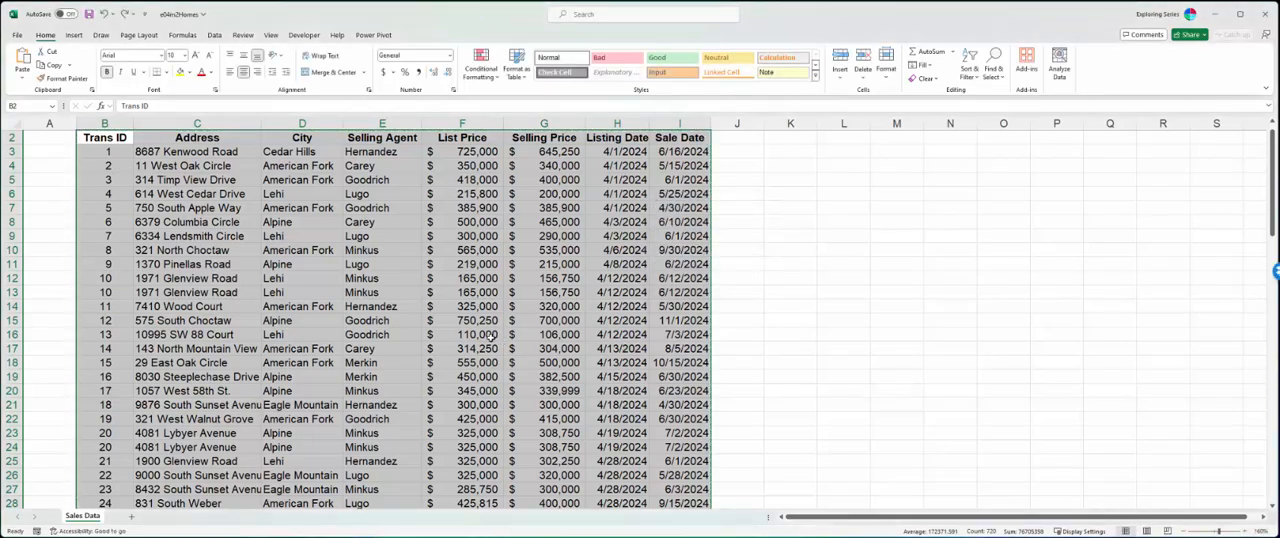
- Select B2:I91 again and convert it into a table with the Quick Analysis tool
scroll(515, 430, "down", 8)
scroll(515, 430, "down", 20)
scroll(510, 420, "up", 20)
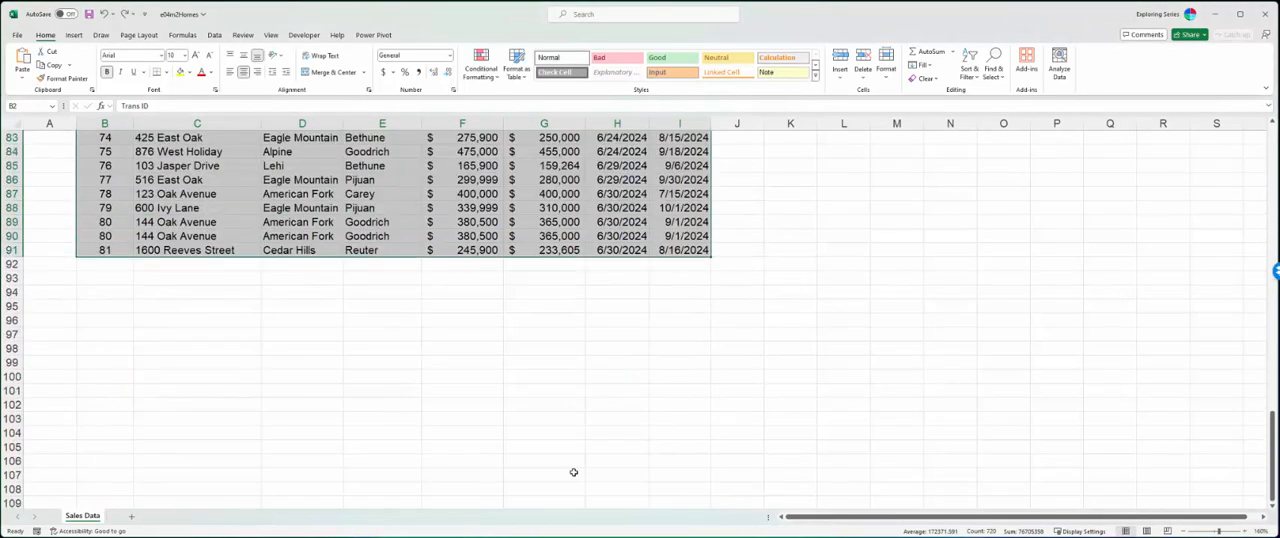
scroll(508, 415, "up", 18)
left_click(88, 151)
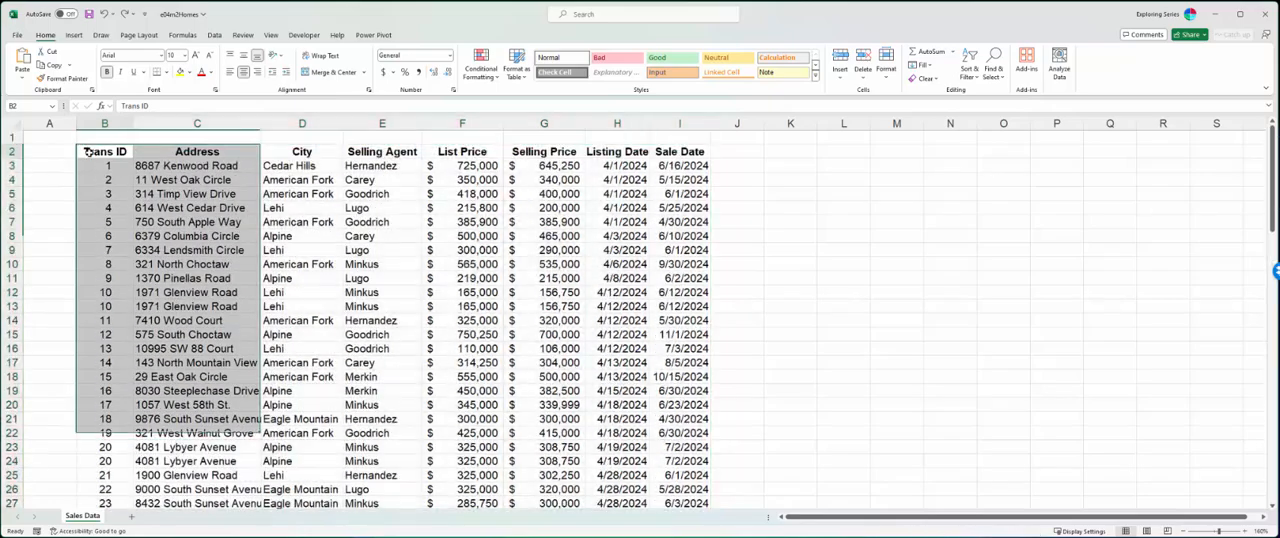
key("ctrl+shift+Right")
key("ctrl+shift+Down")
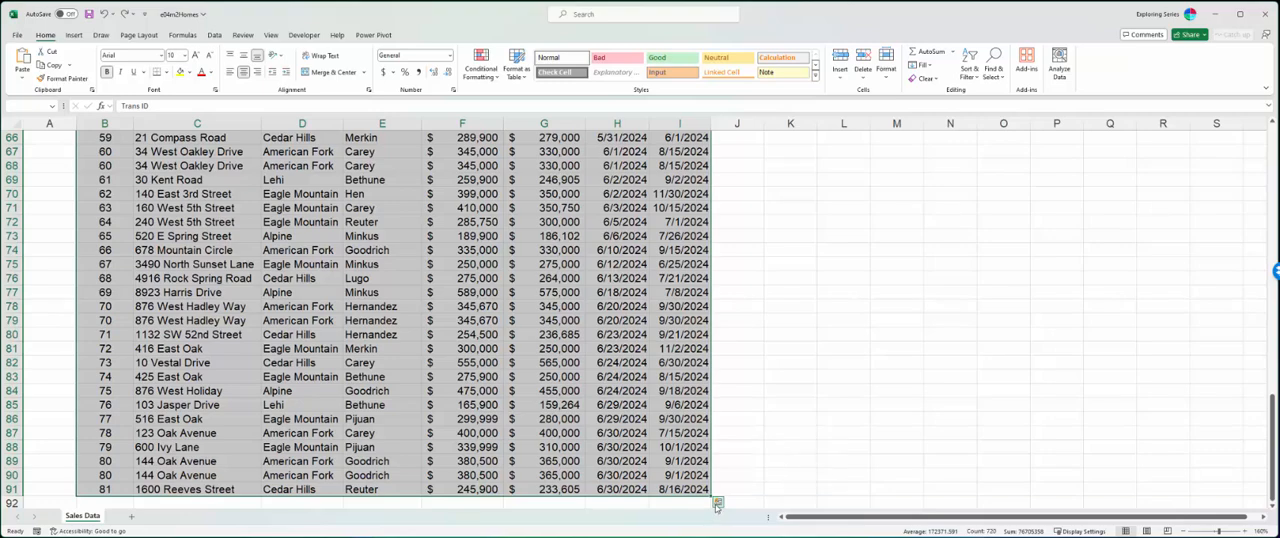
left_click(717, 502)
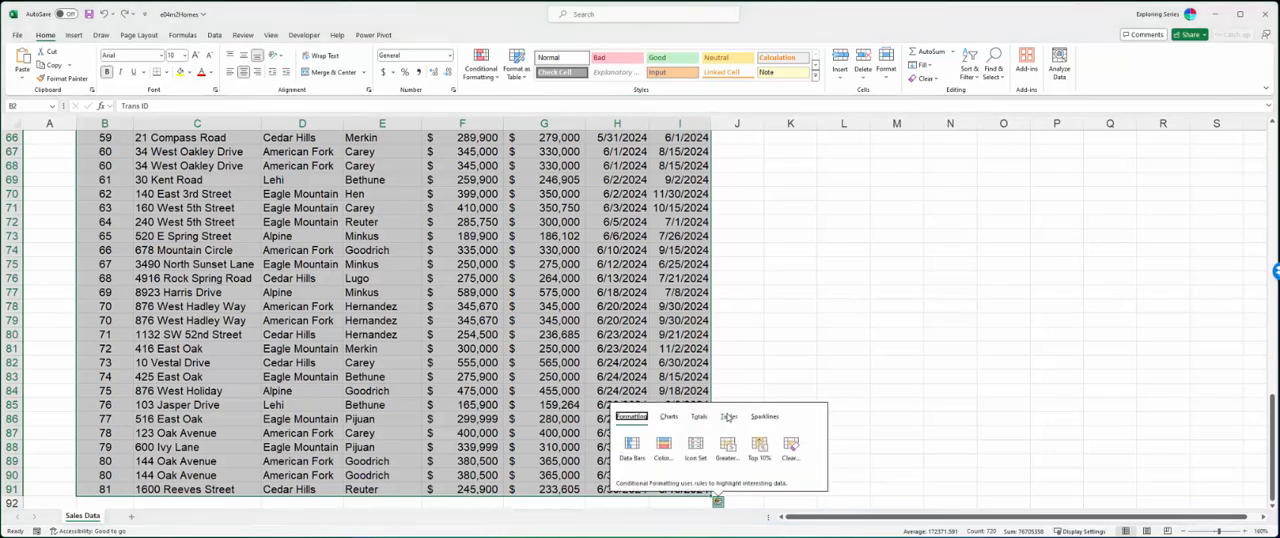
left_click(729, 416)
left_click(632, 447)
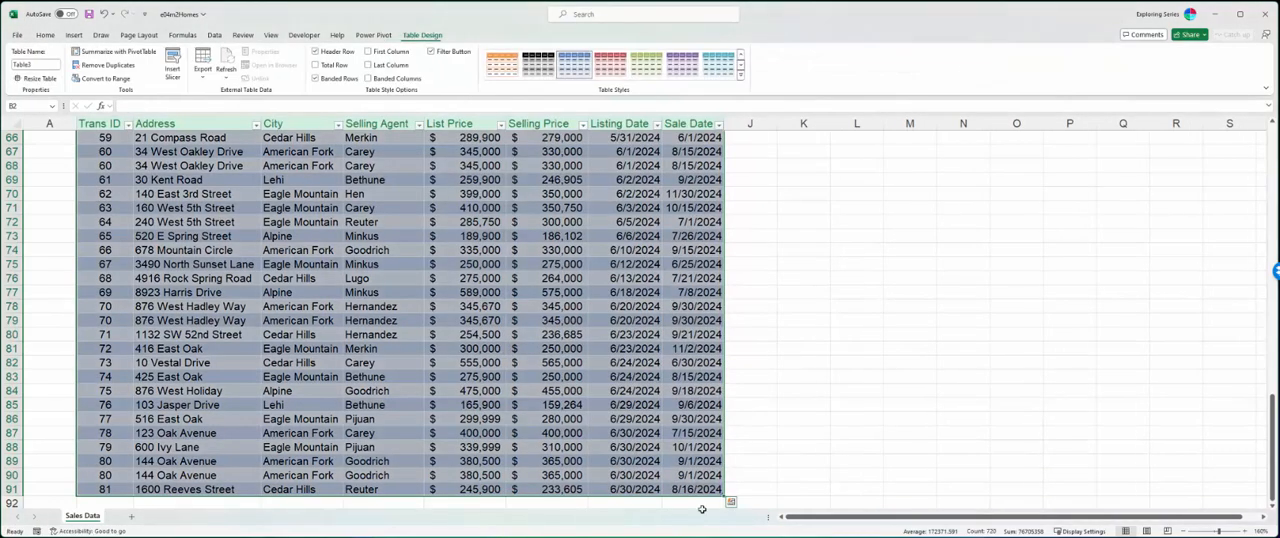
- Examine the table's records and how its column headings show further down the sheet
scroll(607, 405, "up", 20)
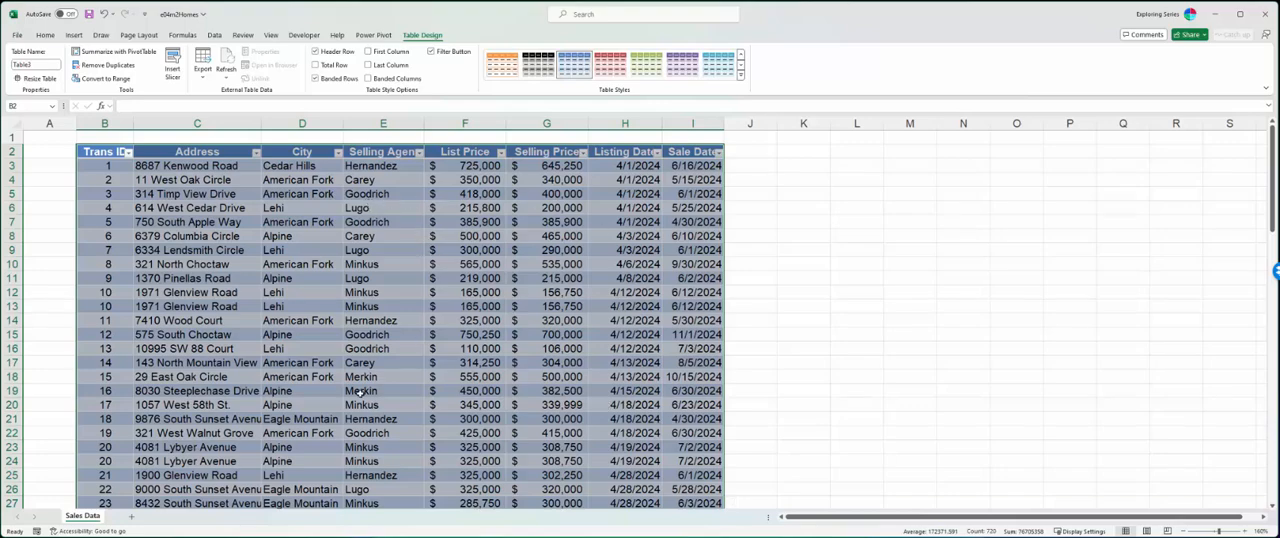
scroll(441, 387, "down", 8)
scroll(453, 402, "up", 5)
scroll(453, 402, "up", 3)
scroll(545, 258, "down", 6)
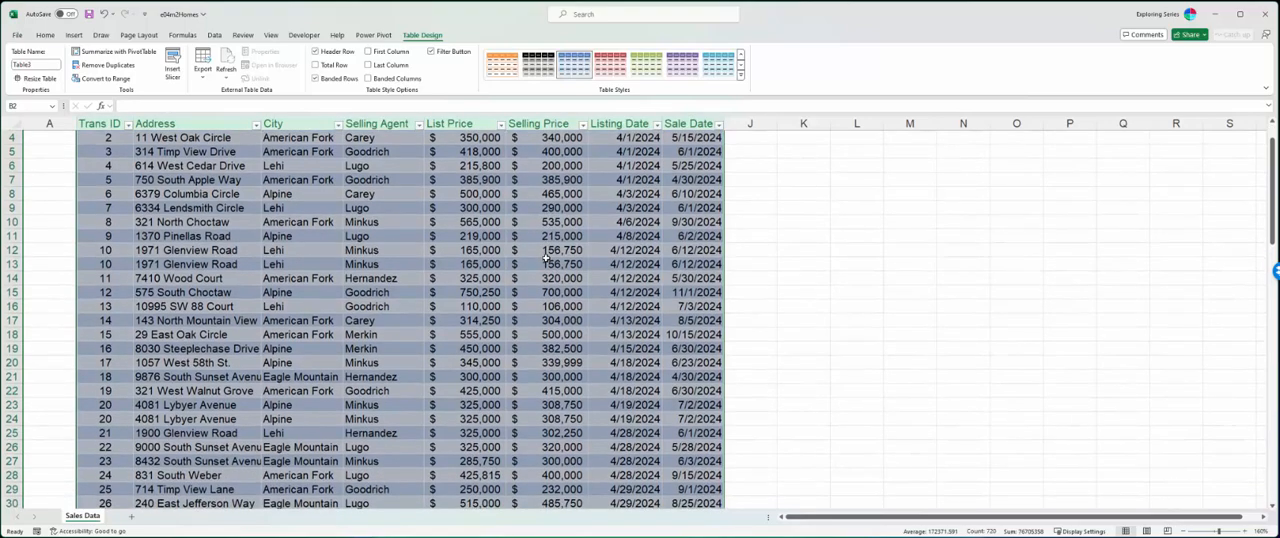
scroll(545, 262, "down", 4)
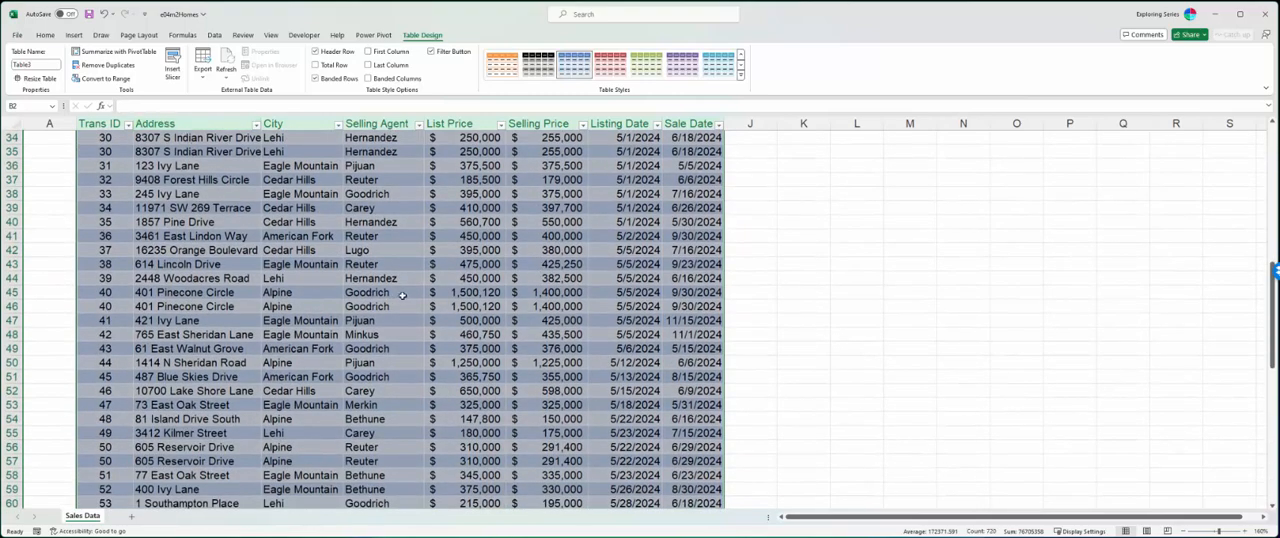
scroll(514, 322, "down", 10)
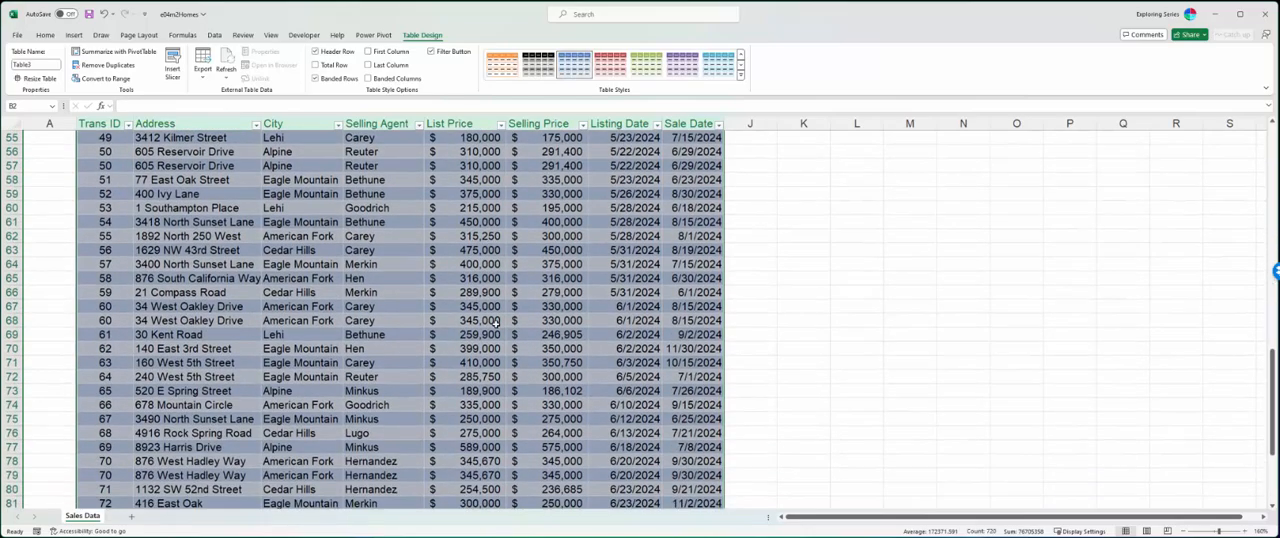
scroll(493, 326, "up", 20)
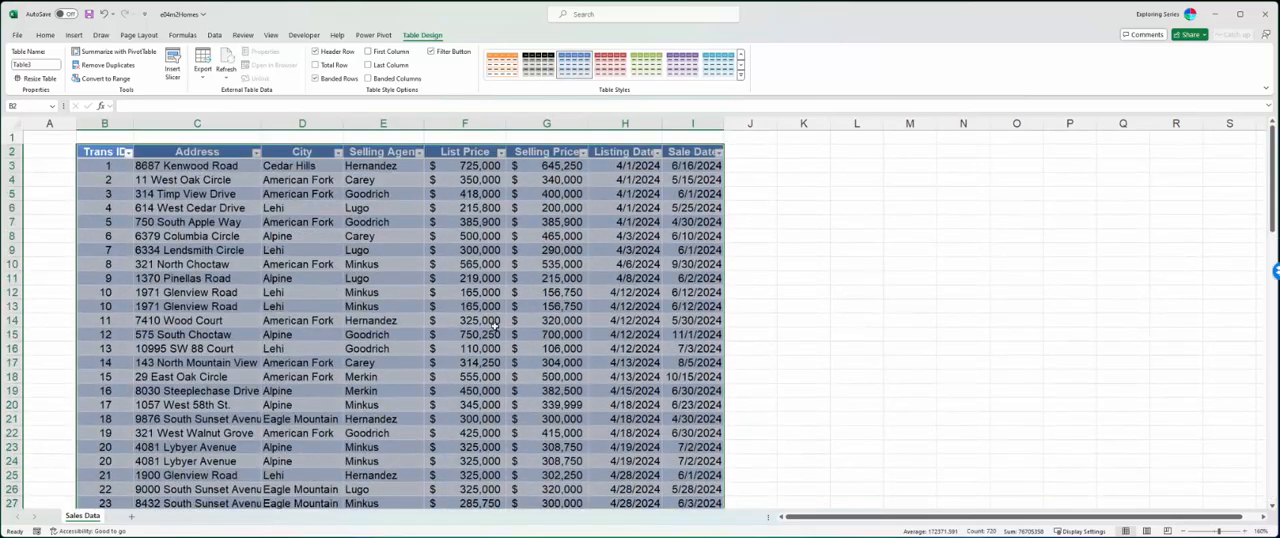
scroll(495, 326, "up", 1)
scroll(495, 326, "down", 1)
- Undo the Quick Analysis table conversion and deselect the sales data range
key("ctrl+z")
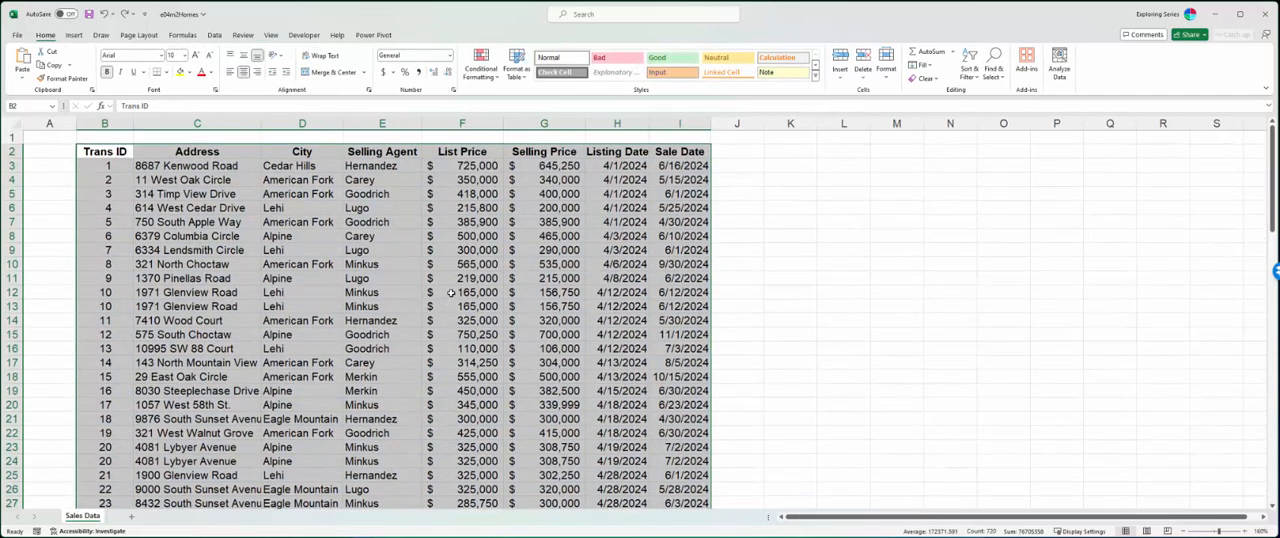
scroll(452, 292, "down", 1)
scroll(452, 292, "down", 14)
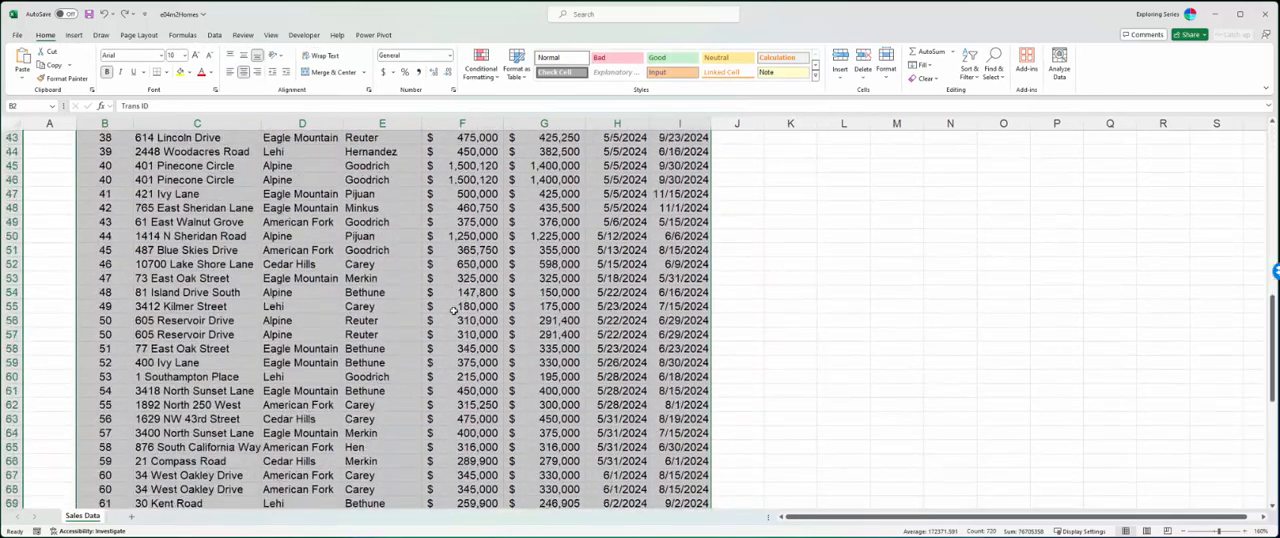
left_click(453, 289)
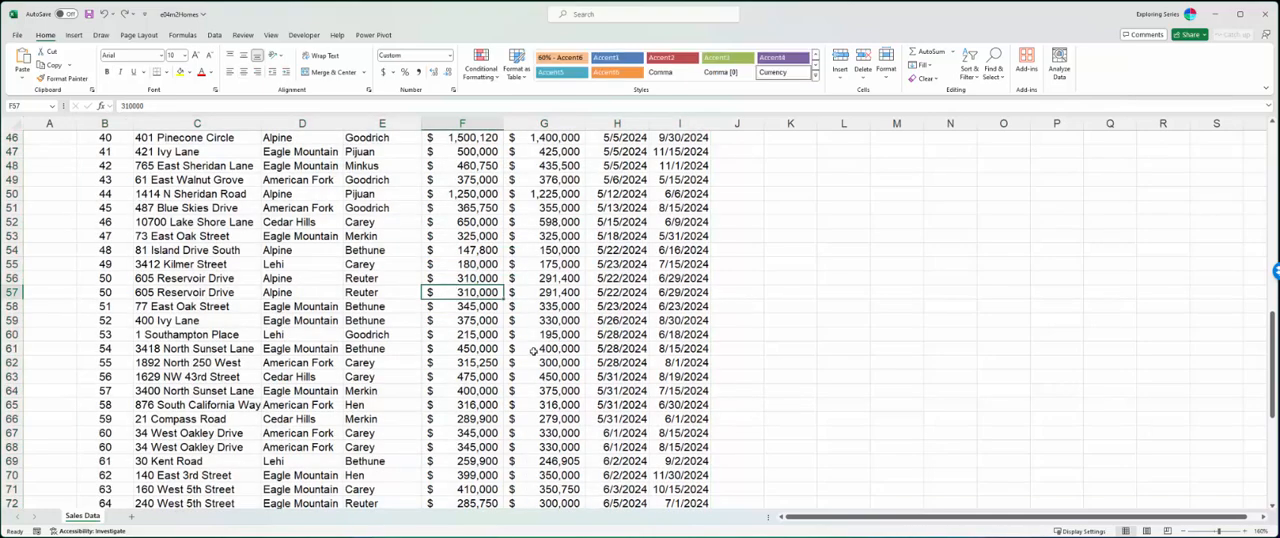
left_click(540, 293)
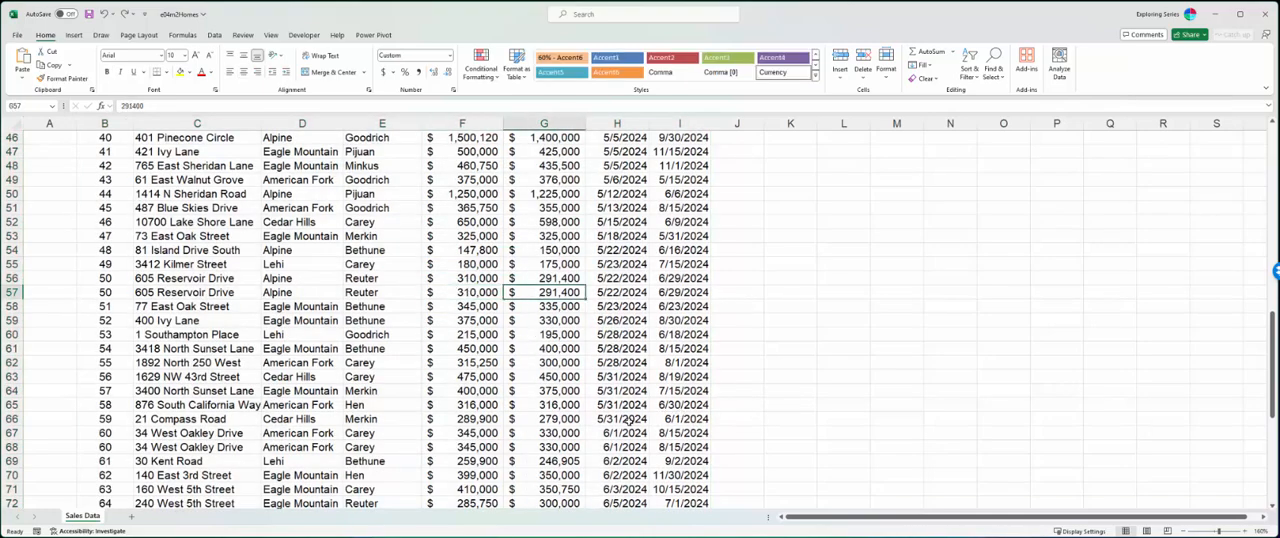
scroll(618, 422, "up", 15)
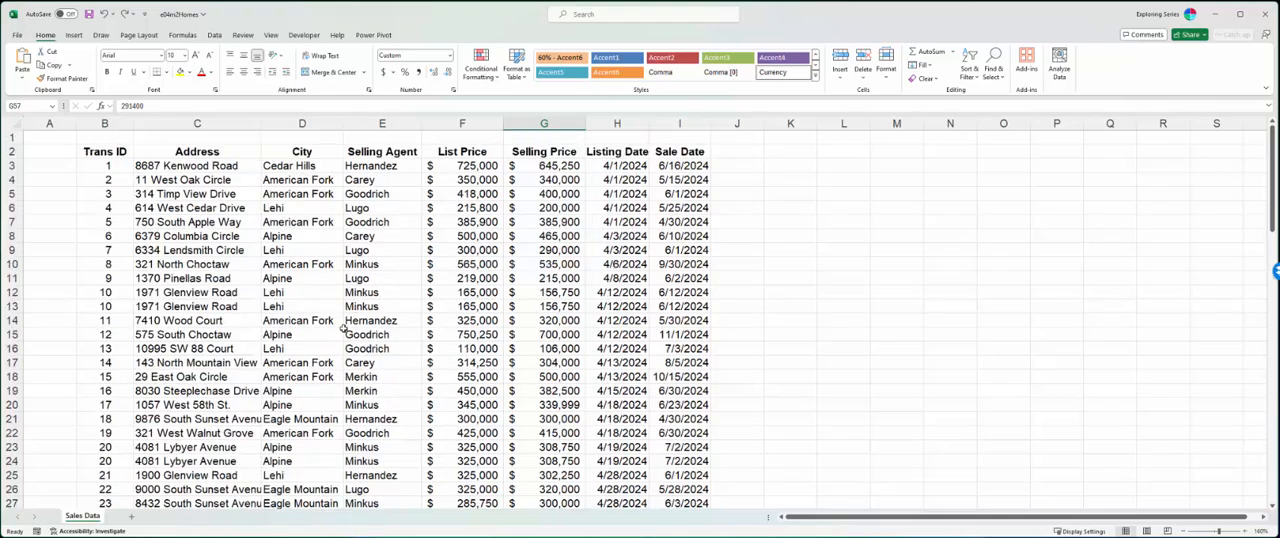
- Select the sales range B2:I91 and insert a table from it with the first row as headers
left_click(140, 177)
left_click_drag(108, 142, 108, 147)
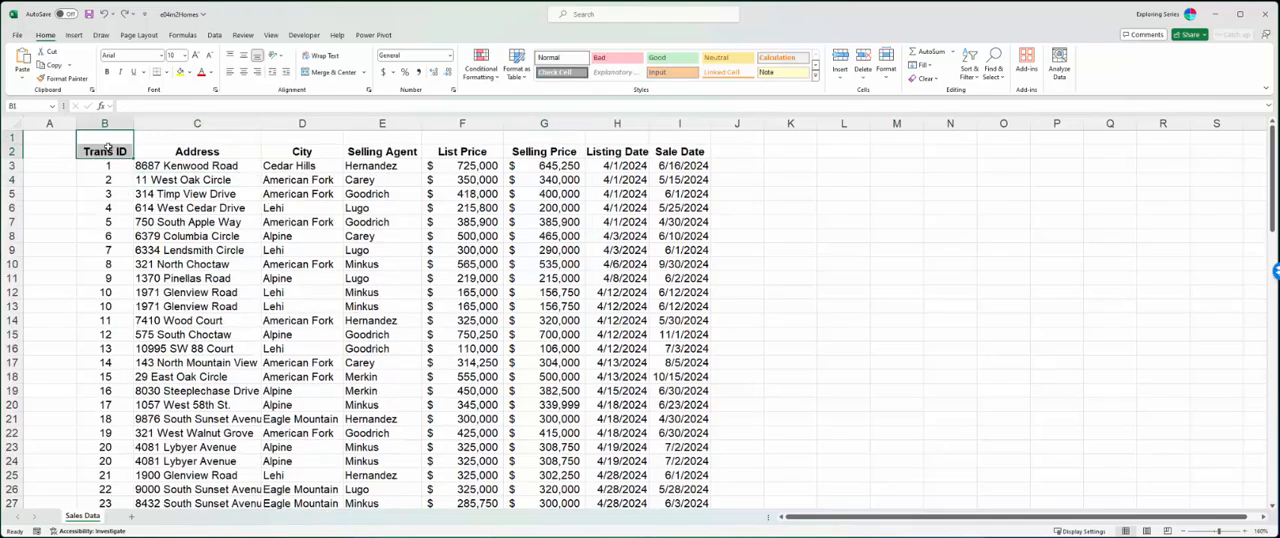
left_click(107, 147)
key("ctrl+shift+Right")
key("ctrl+shift+Down")
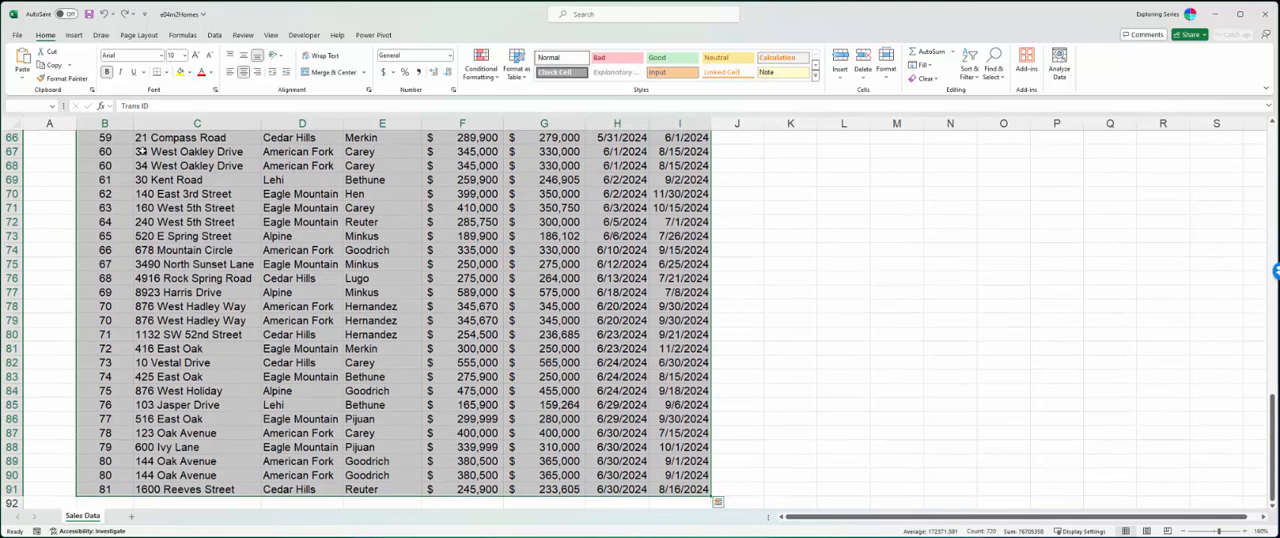
left_click(74, 35)
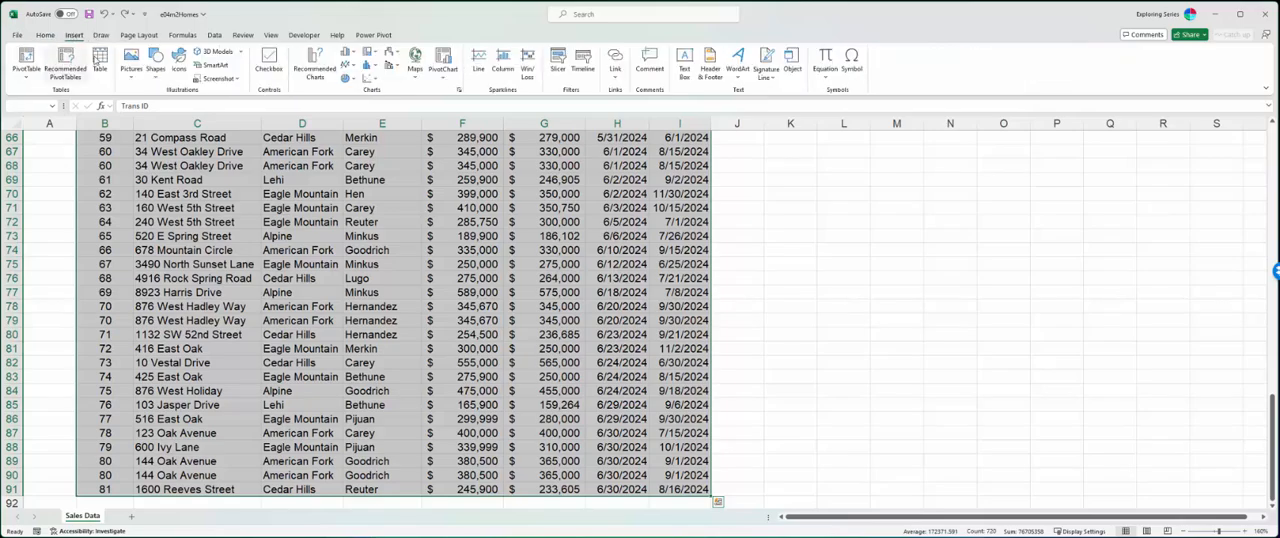
left_click(100, 62)
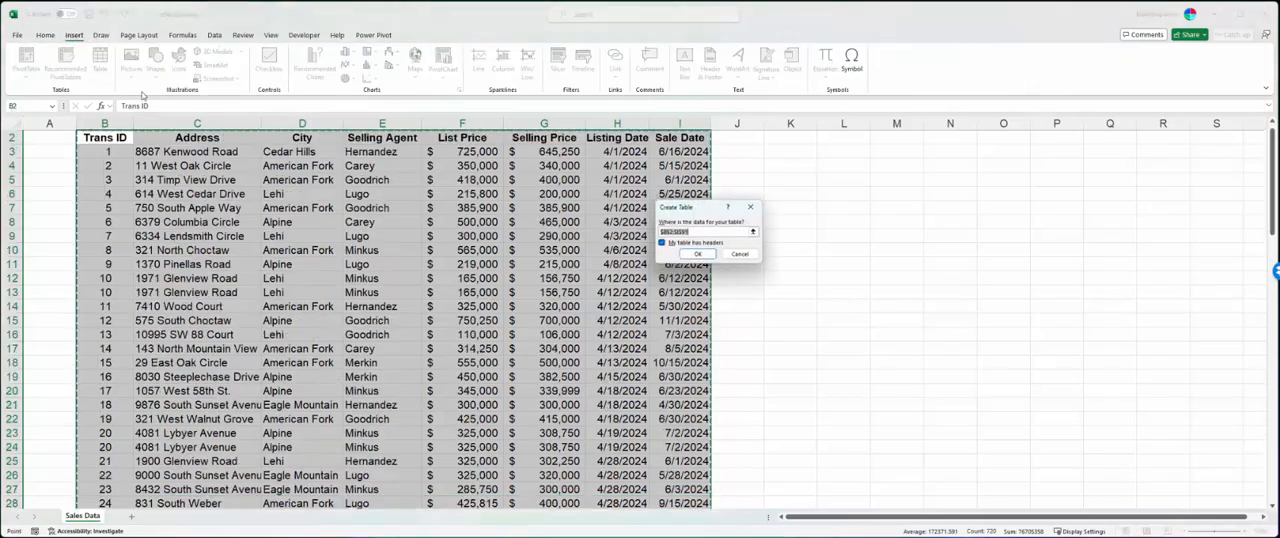
left_click(698, 254)
scroll(603, 282, "down", 14)
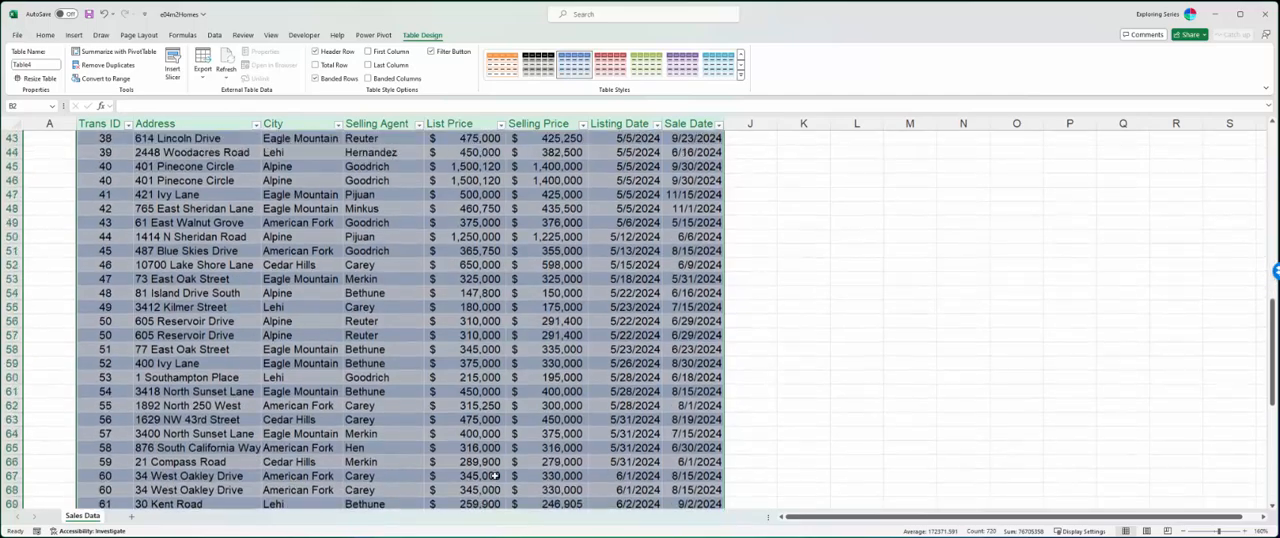
scroll(494, 476, "up", 14)
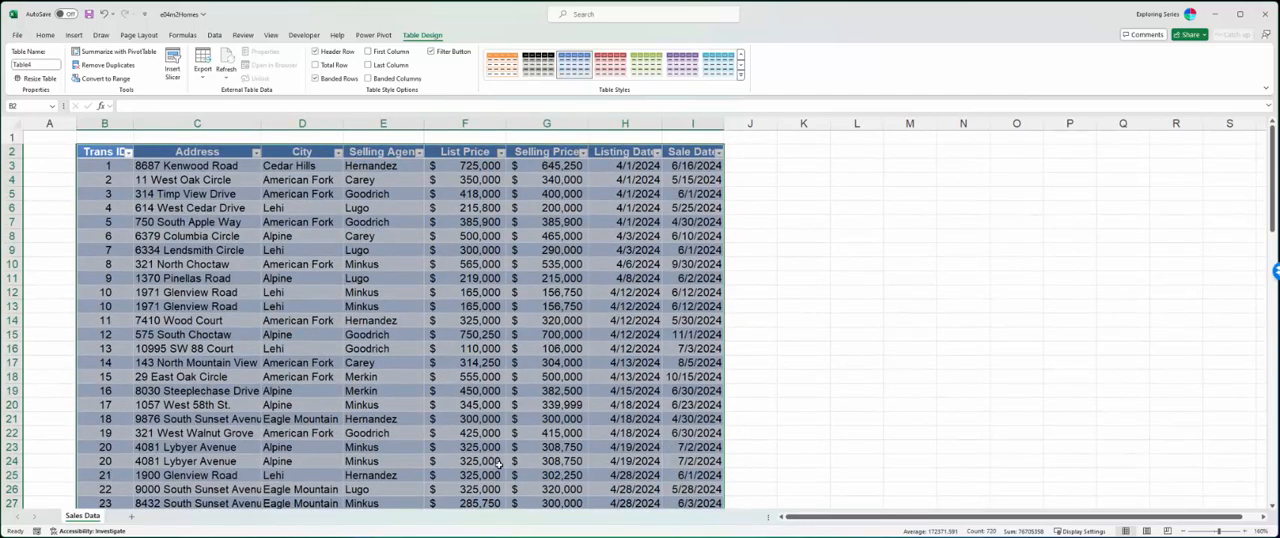
- Apply the green banded table style with a solid header row to the sales table
left_click(450, 250)
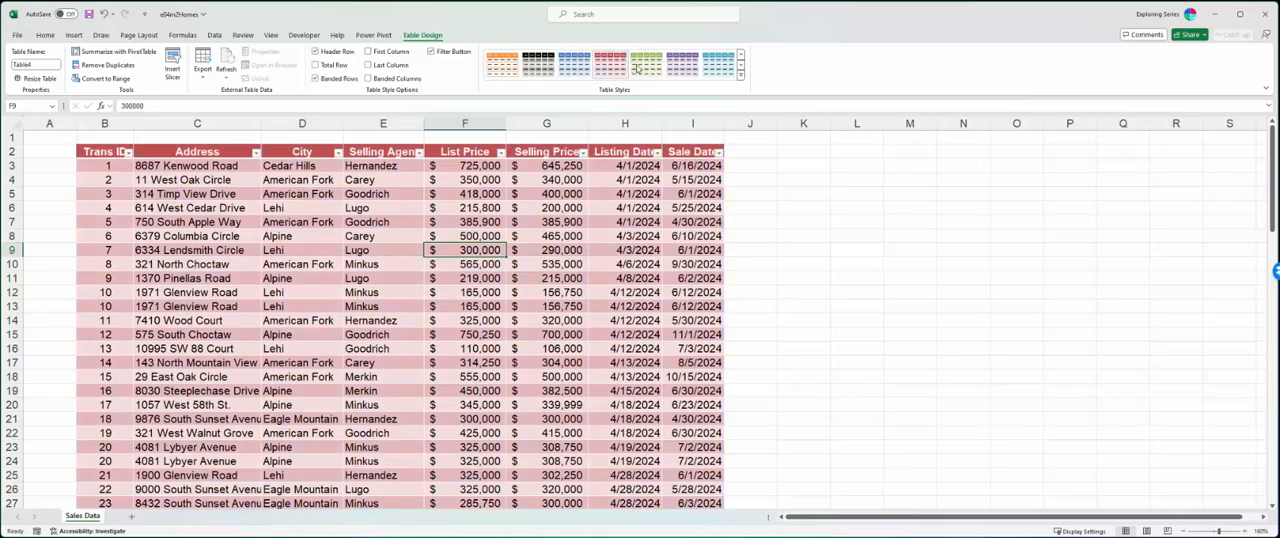
left_click(646, 64)
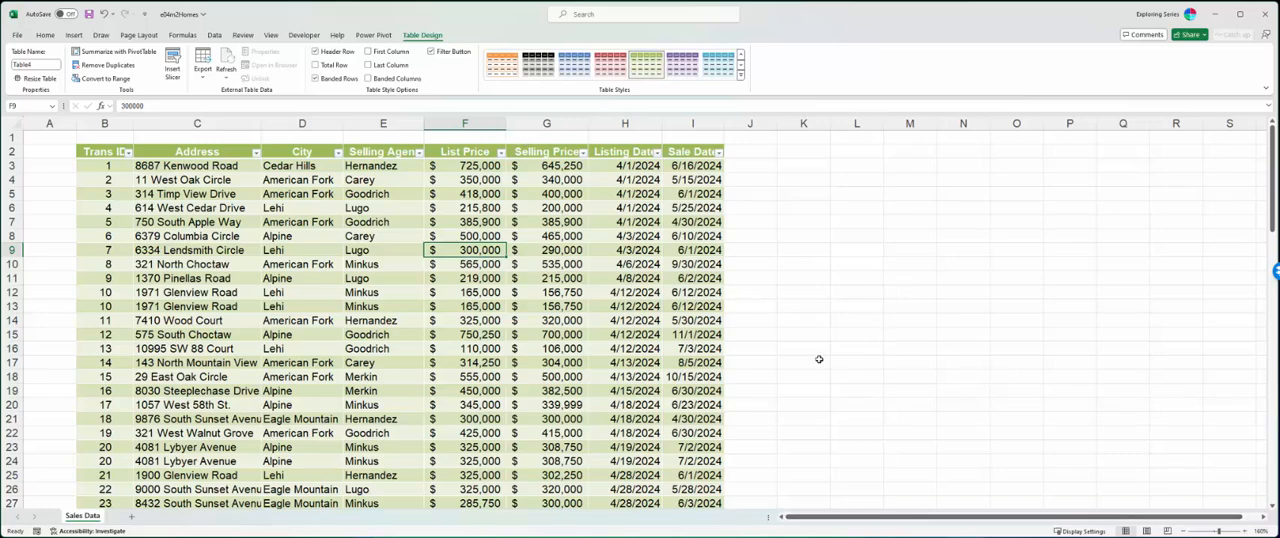
- Alternate between cells outside and inside the table to check when the table design tools are available
left_click(953, 267)
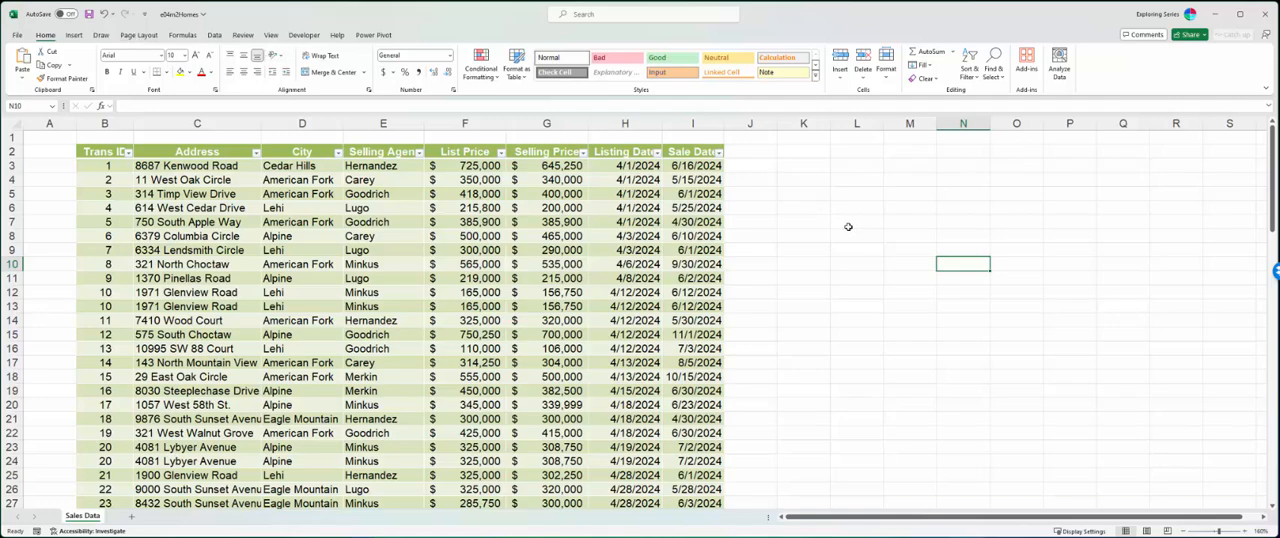
left_click(515, 250)
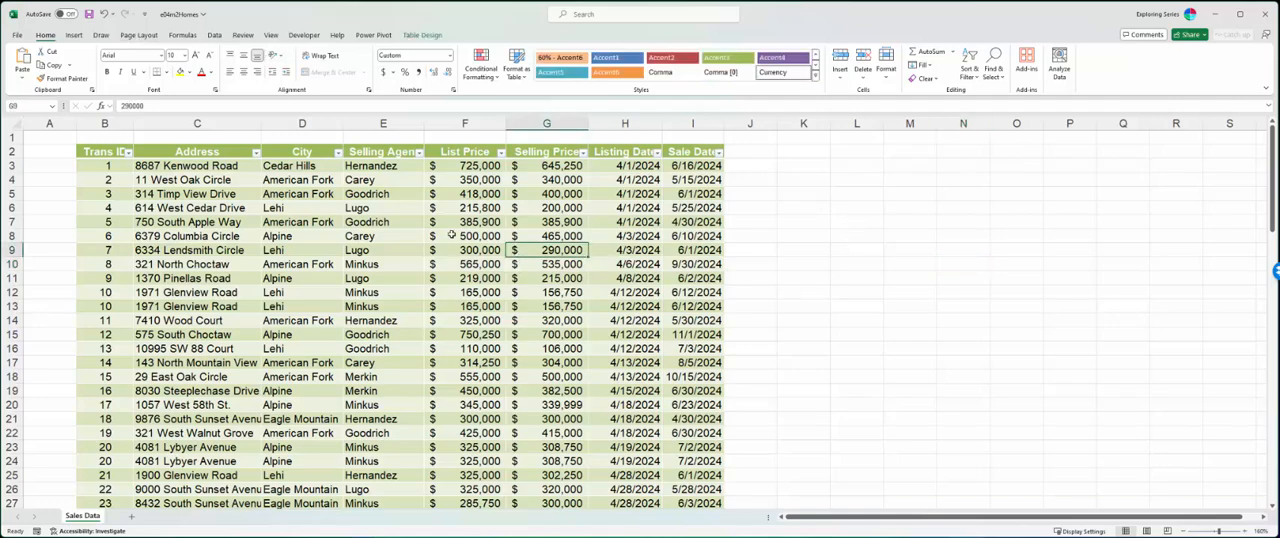
left_click(424, 35)
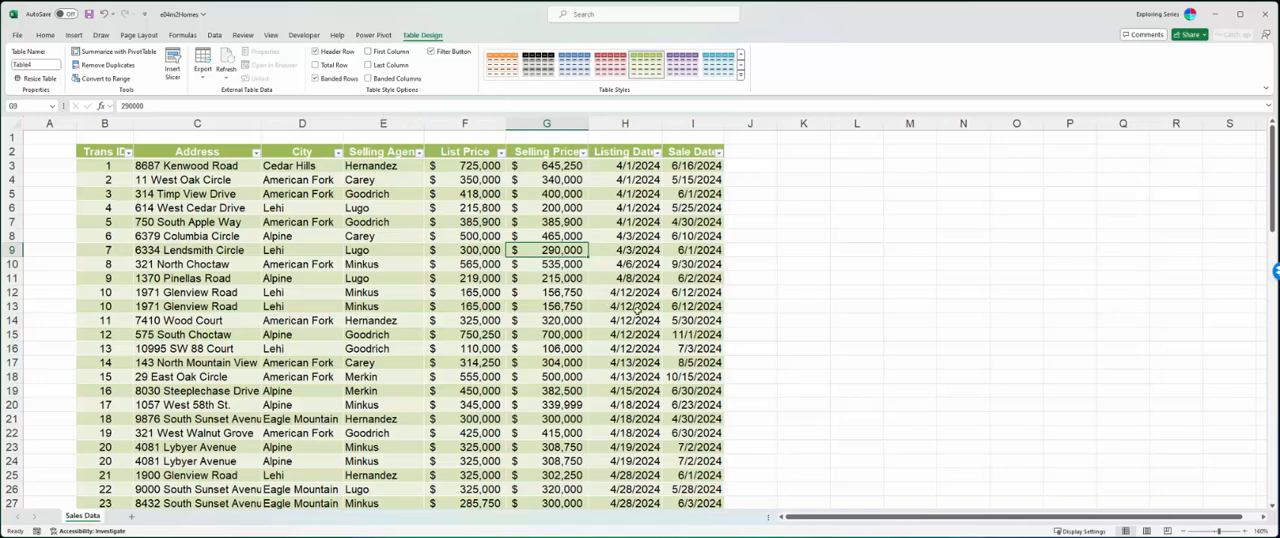
left_click(950, 268)
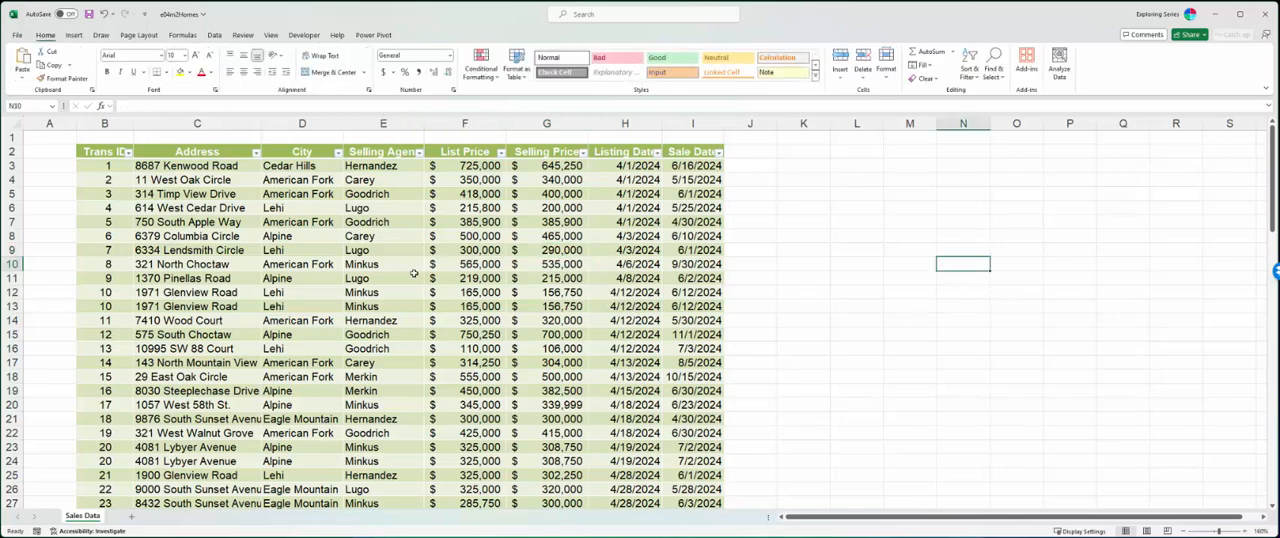
left_click(372, 264)
left_click(1017, 252)
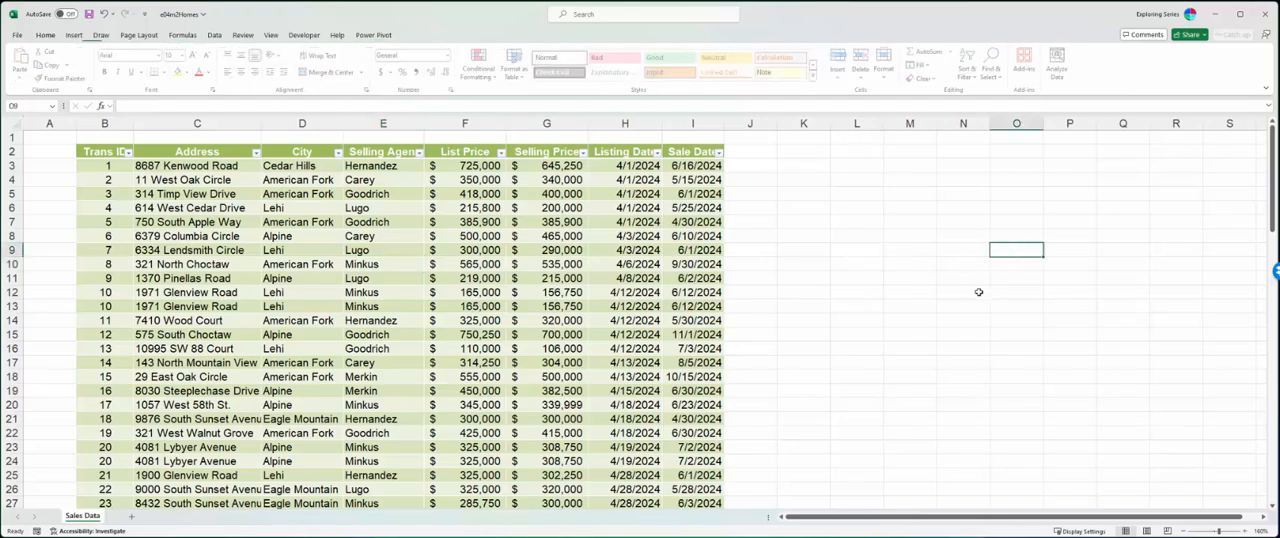
left_click(262, 226)
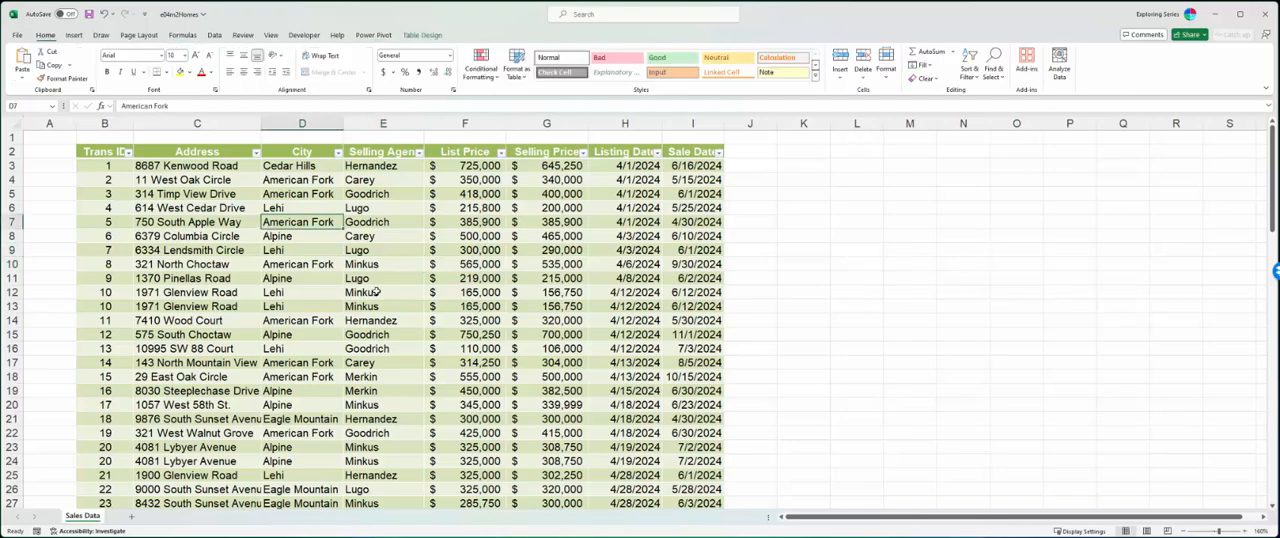
left_click(422, 35)
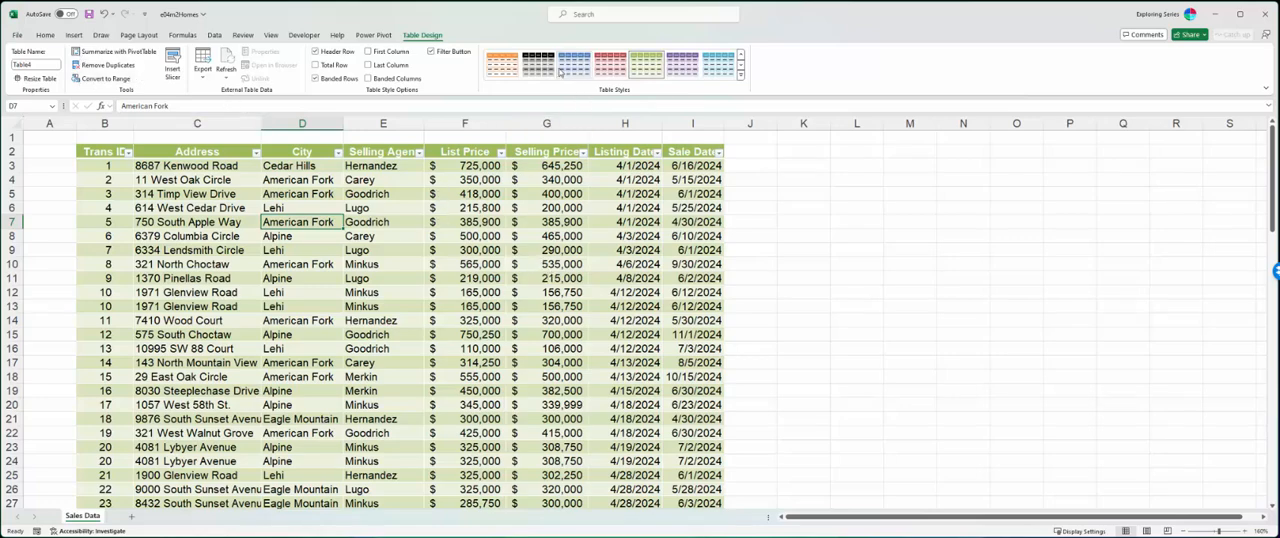
- Try several light blue and aqua table styles and settle on the blue banded style from the Medium group
left_click(739, 76)
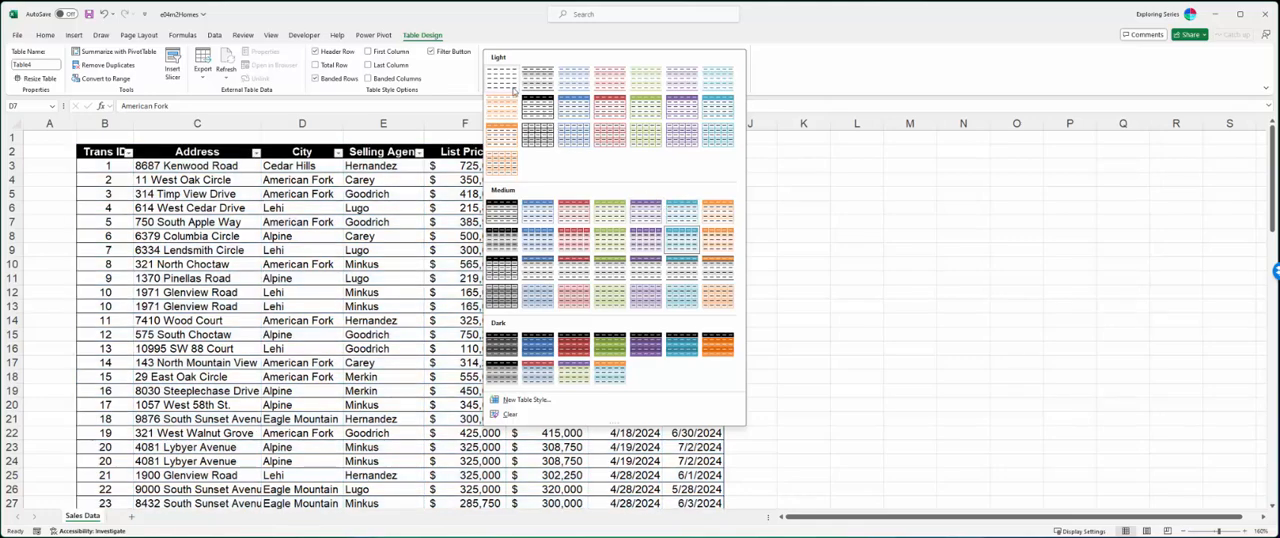
left_click(572, 136)
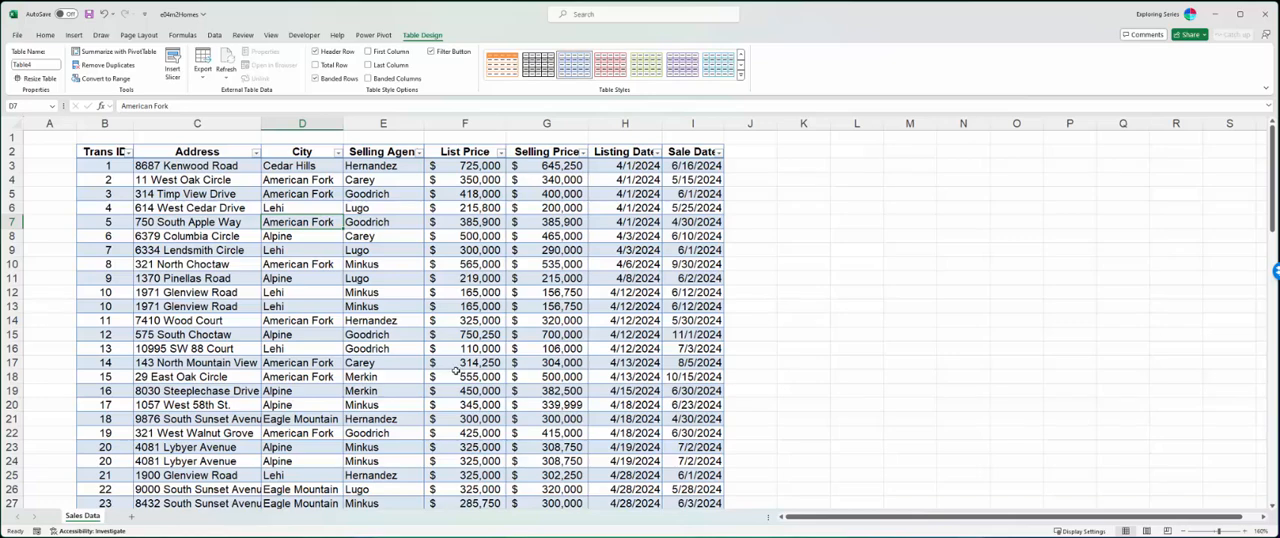
left_click(740, 74)
left_click(744, 198)
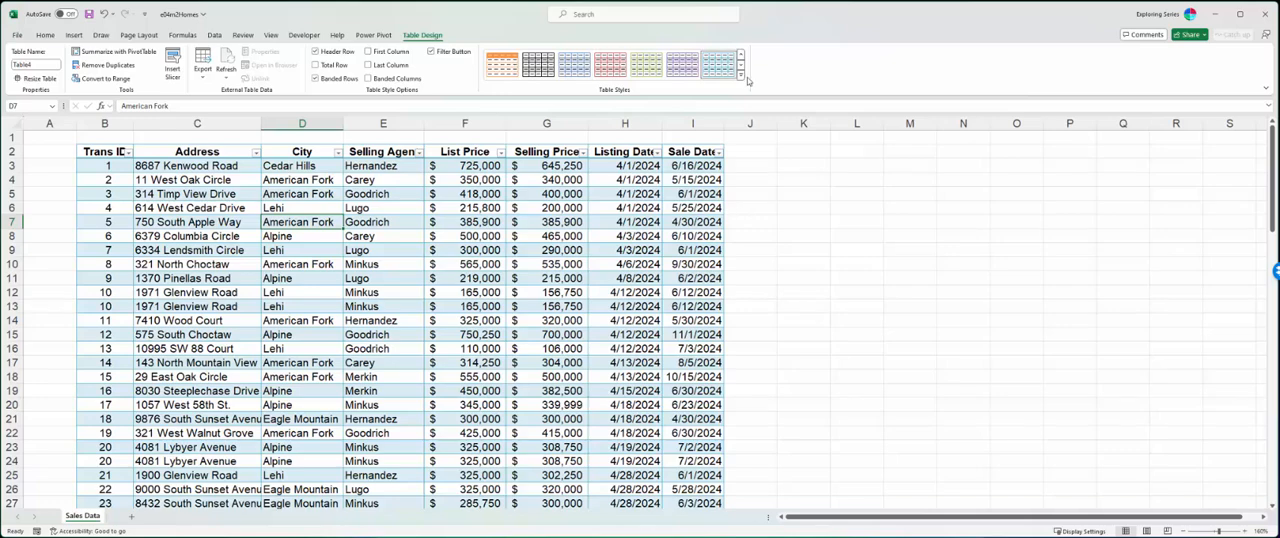
left_click(740, 74)
left_click(636, 212)
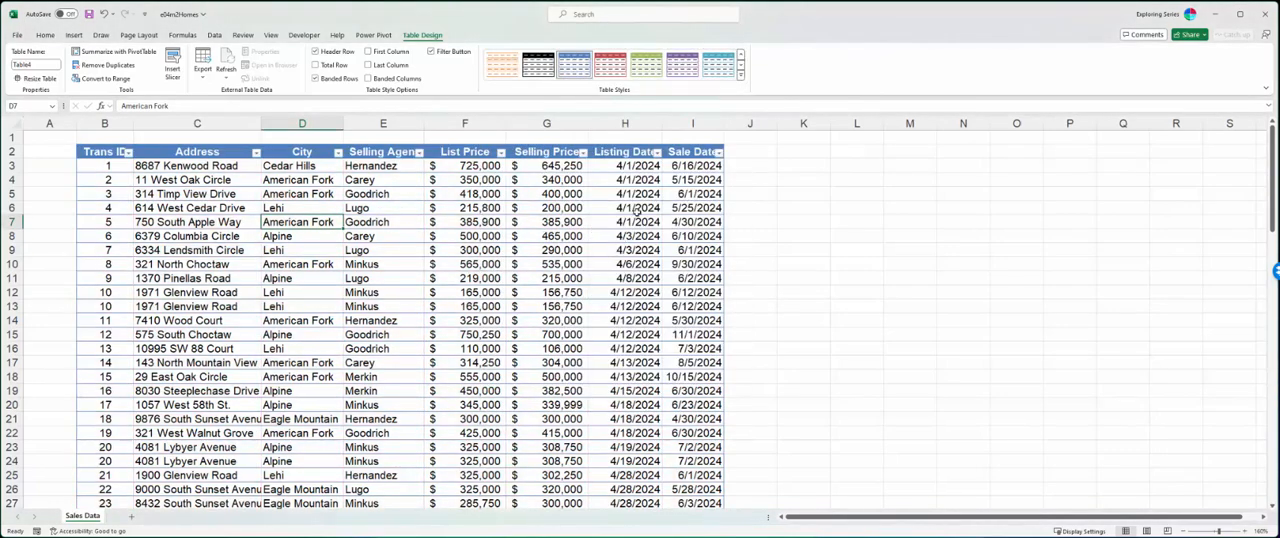
left_click(742, 77)
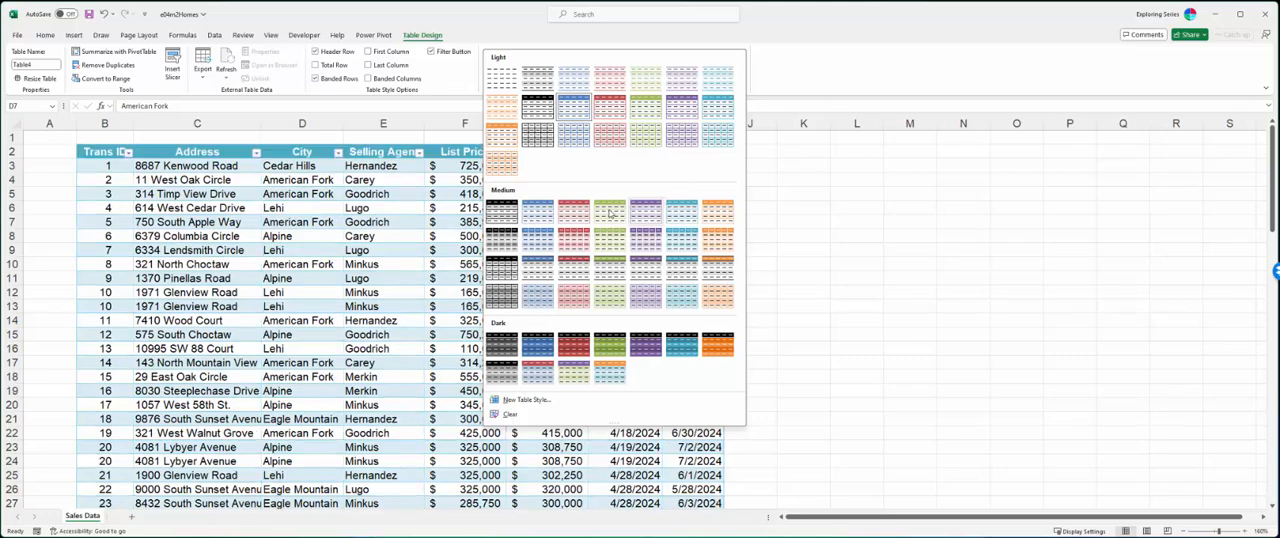
left_click(537, 212)
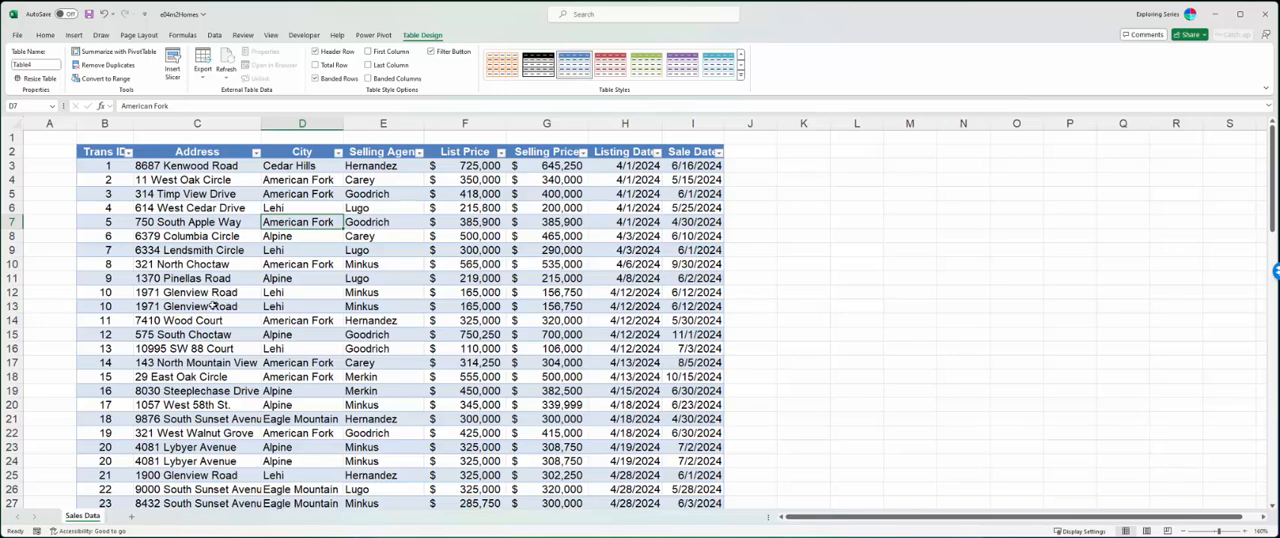
- Rename the table as Sales
left_click(30, 64)
left_click(35, 62)
type("Sales")
key("Return")
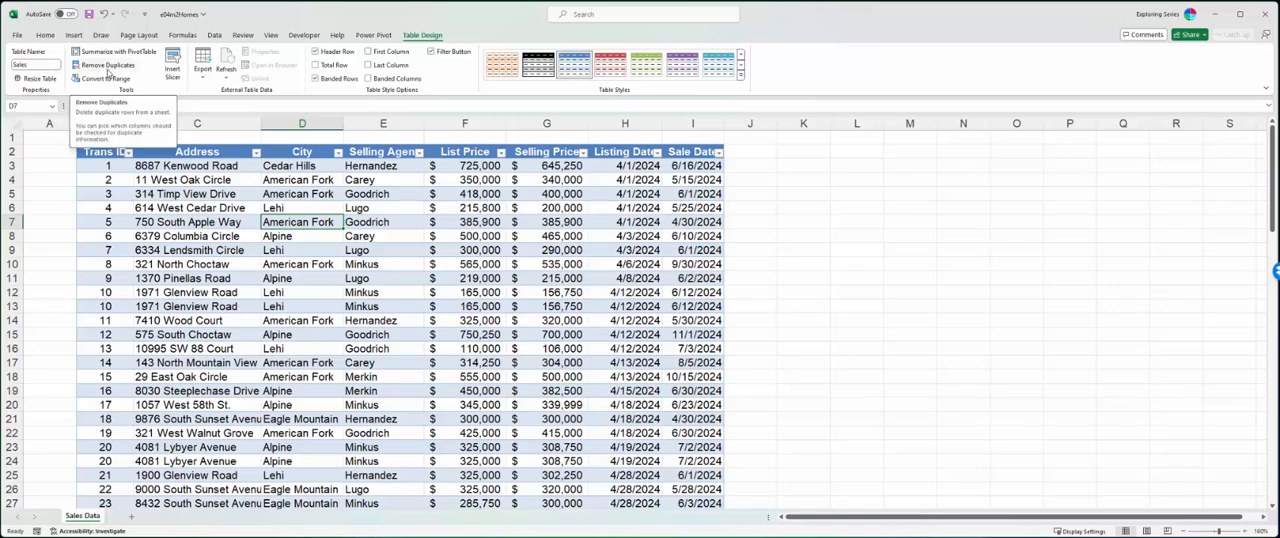
- Try to rename the table as Sales Agent, with a space in the name
left_click(38, 64)
left_click(38, 65)
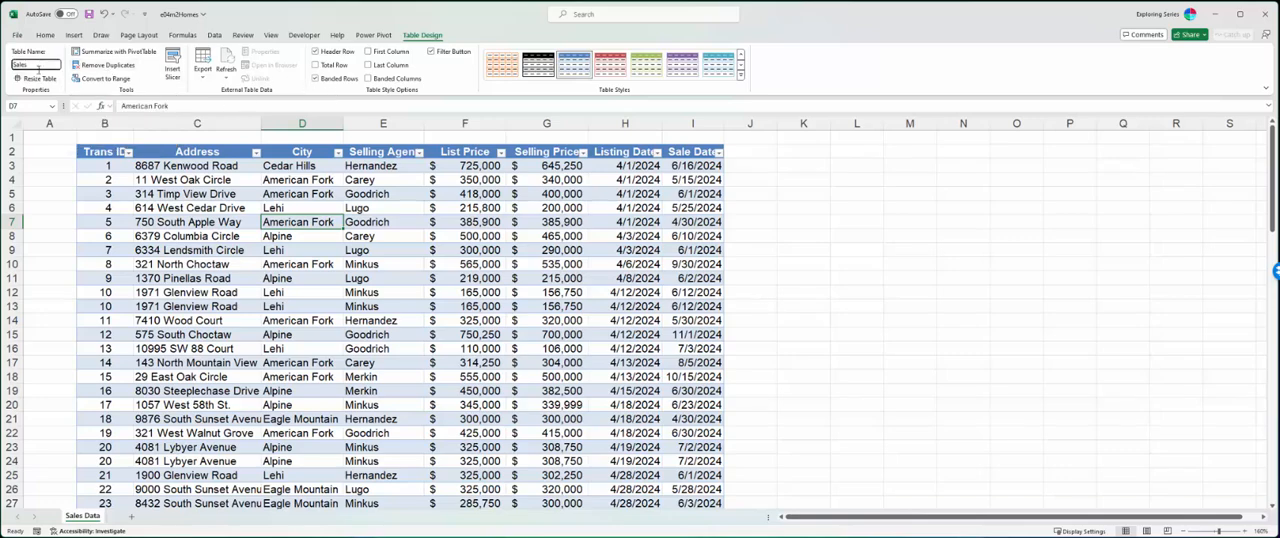
key("Return")
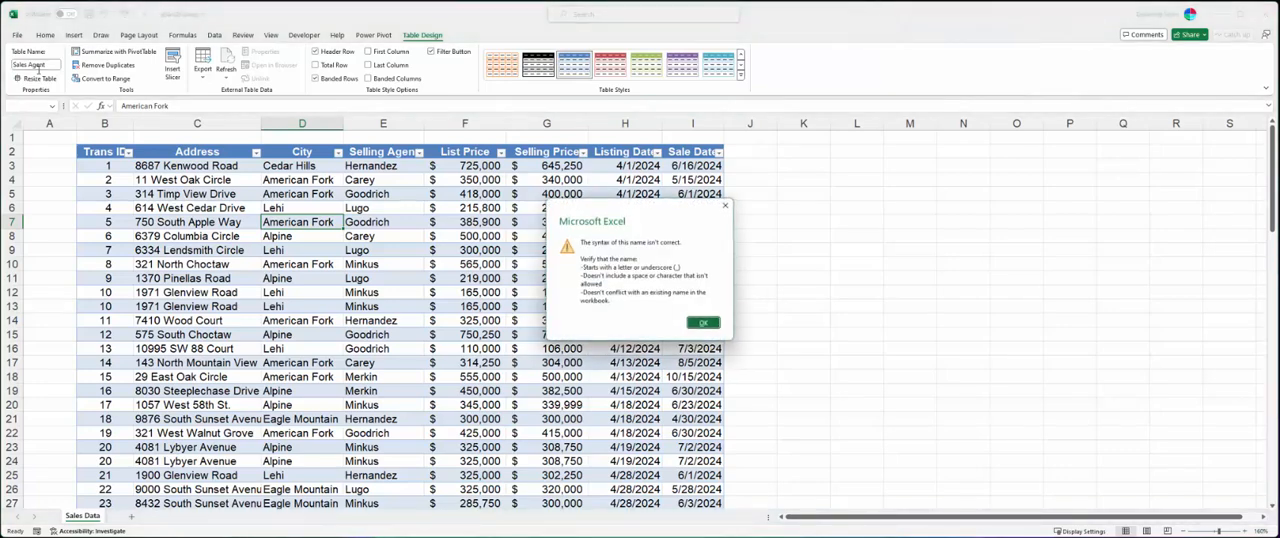
key("Return")
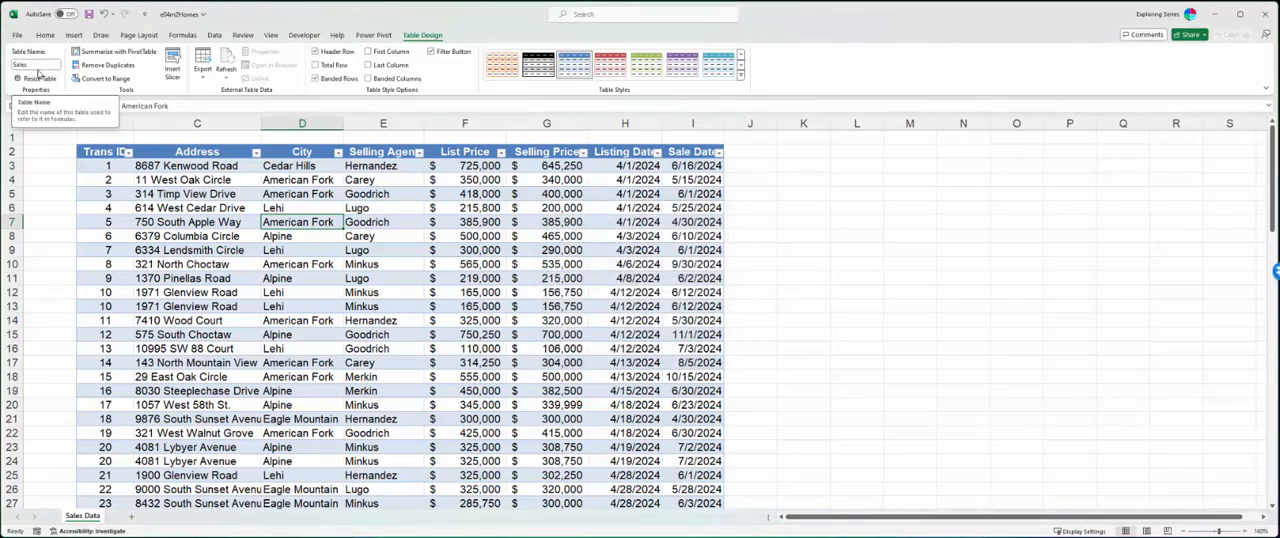
- Try to rename the table as Sales!, with an exclamation mark in the name
double_click(35, 64)
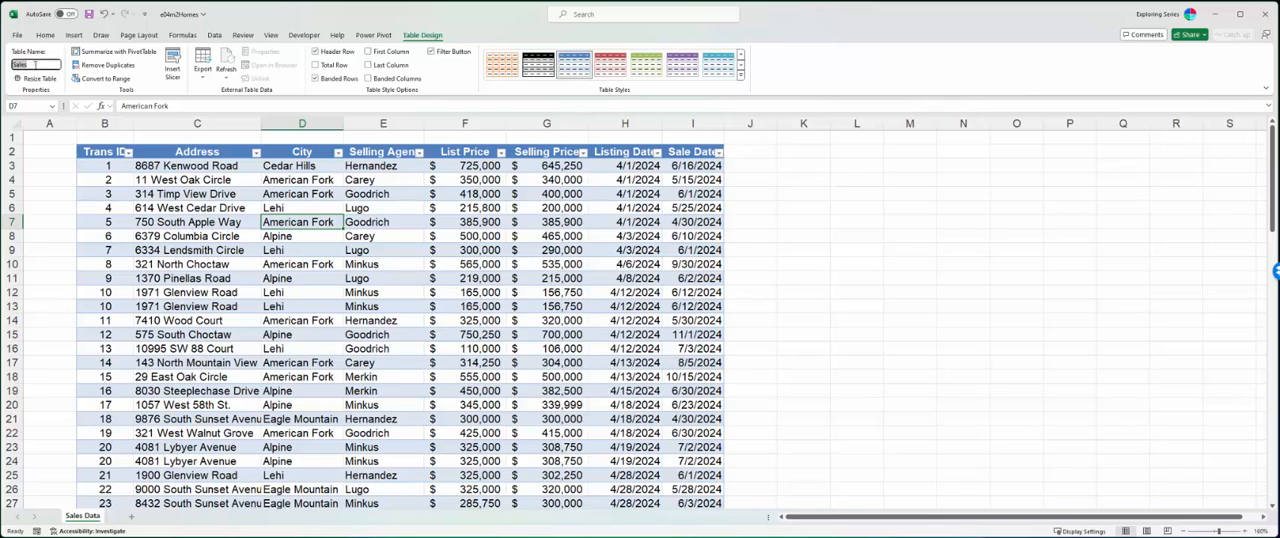
left_click(38, 67)
type("!")
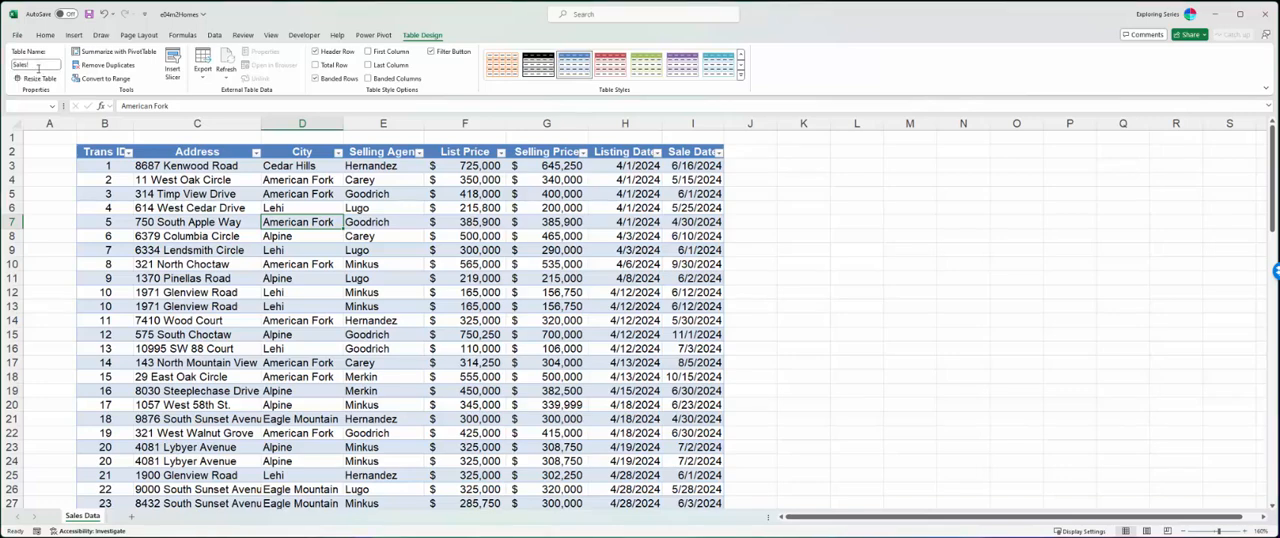
key("Return")
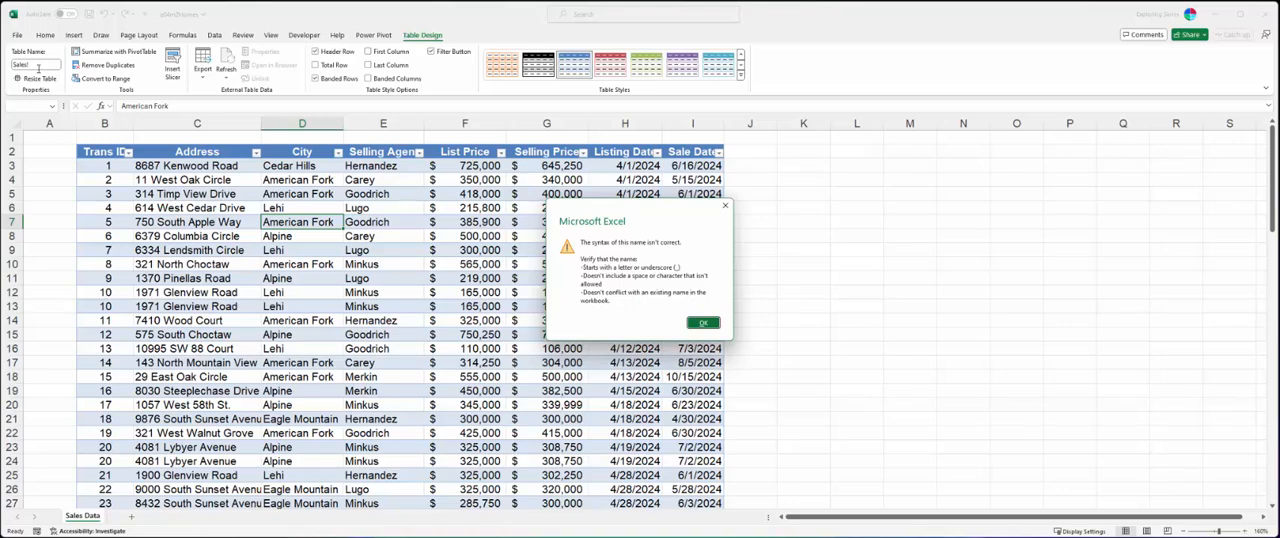
key("Return")
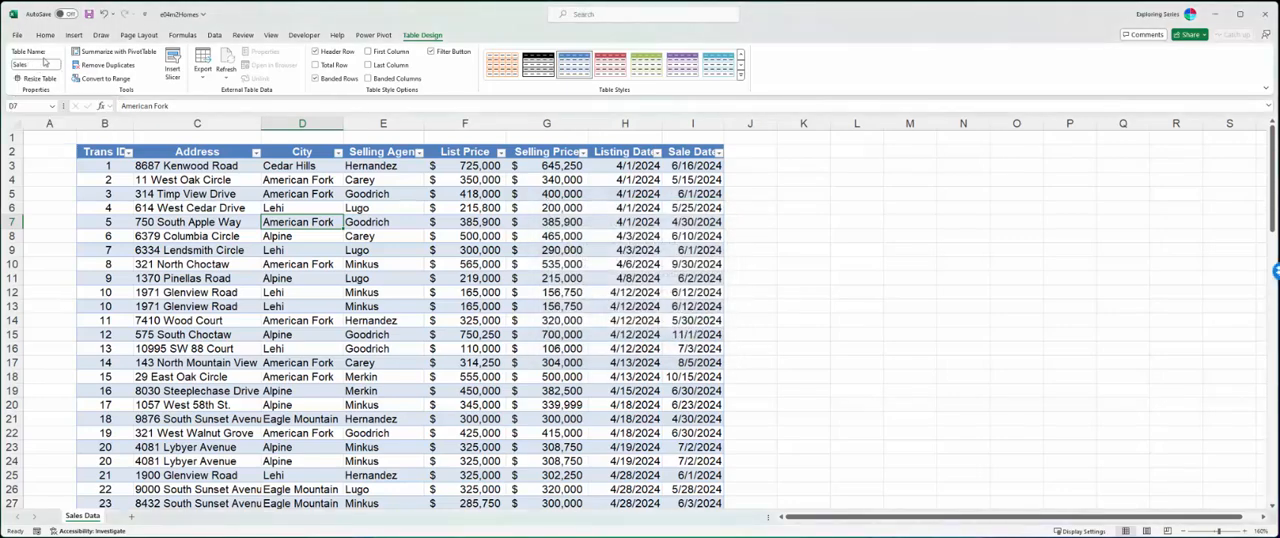
- Rename the table as Sales_Total, using an underscore between the words
left_click(40, 66)
key("Return")
- Enter the formula =Sales_Total in cell L5 to return the table's records, and dismiss the spill tip
left_click(872, 194)
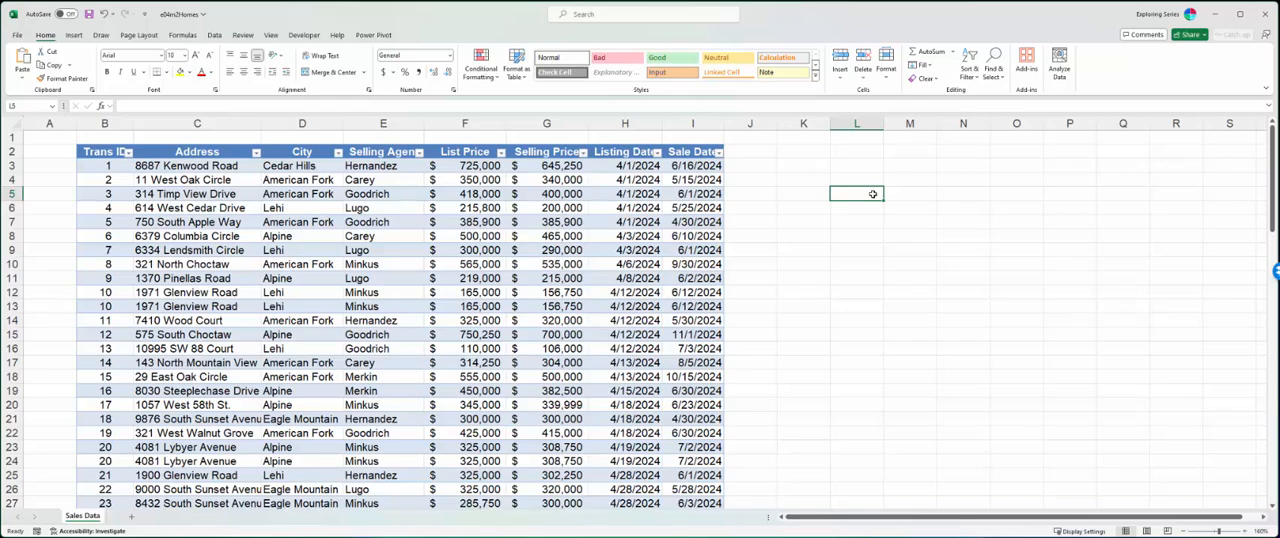
type("=")
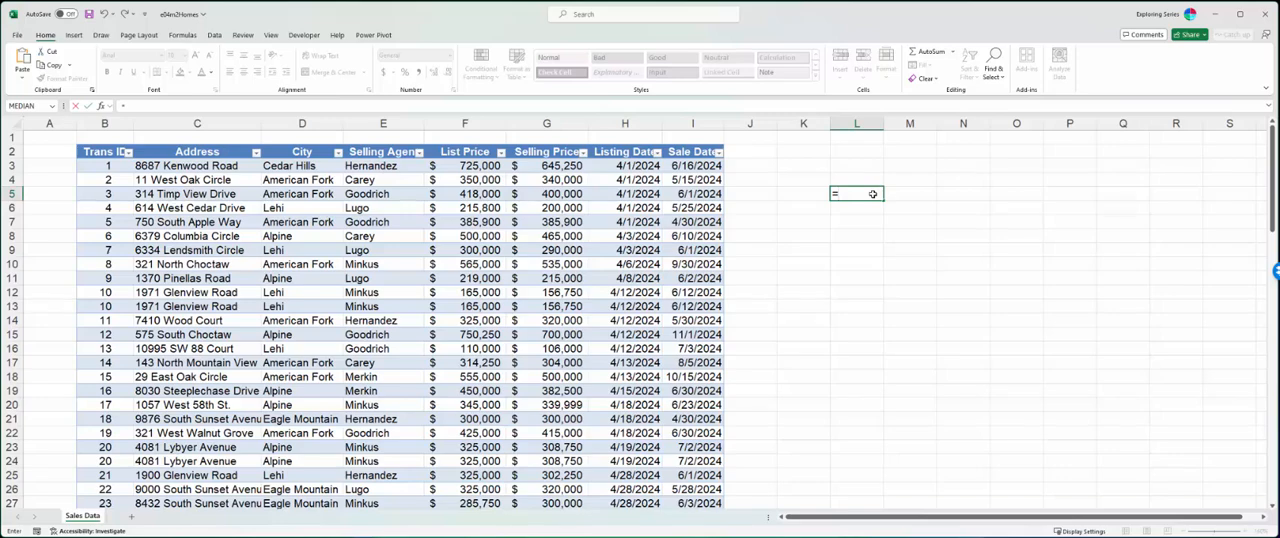
type("Sal")
key("Tab")
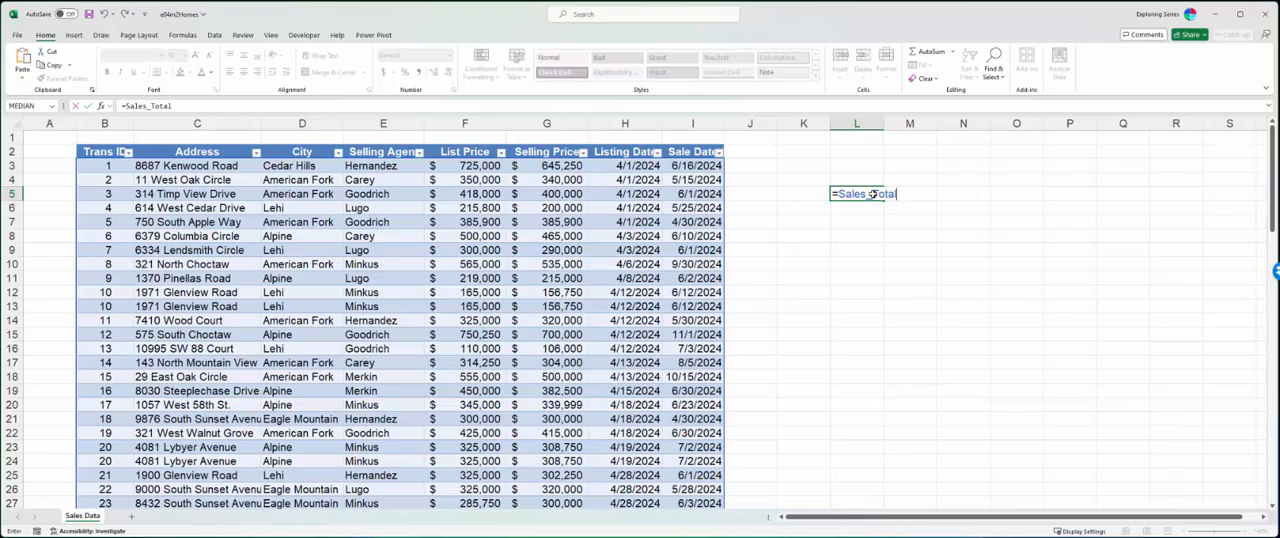
key("Return")
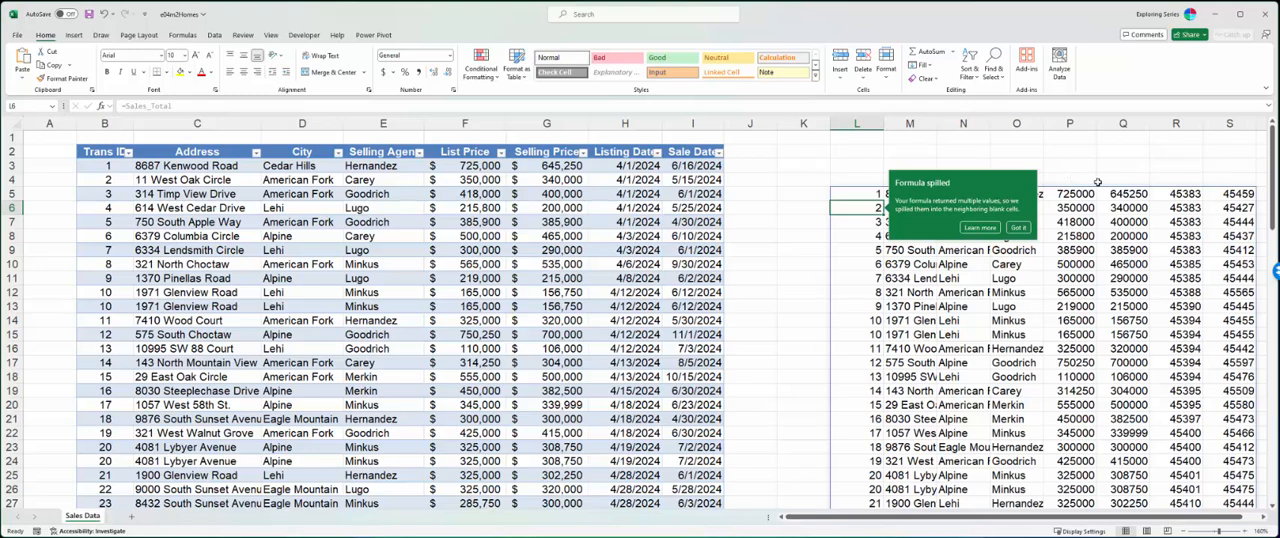
left_click(1017, 228)
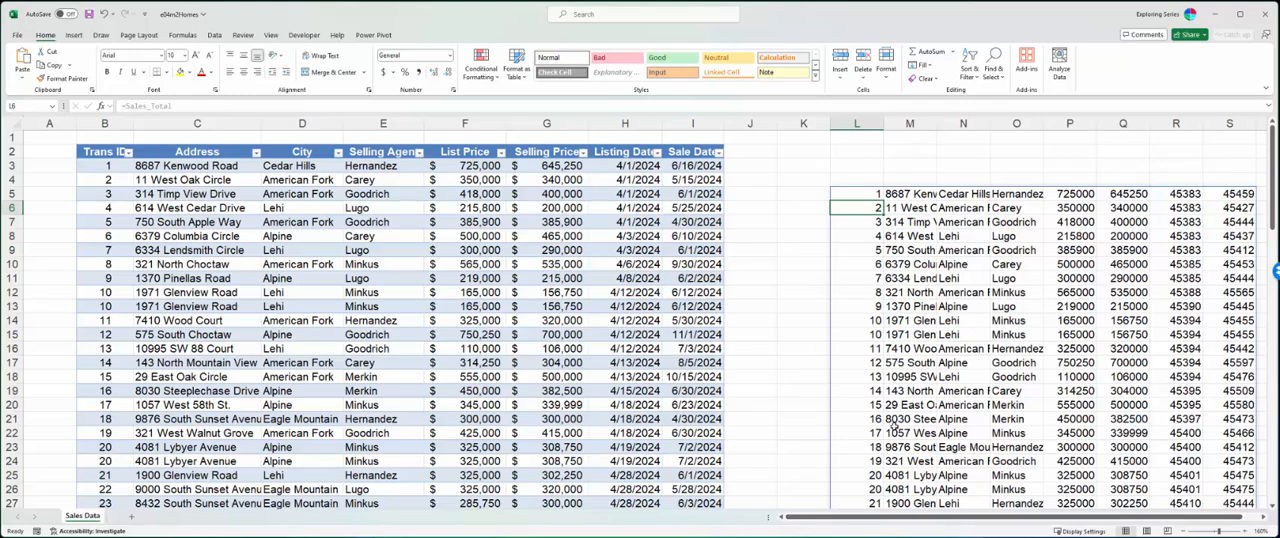
- Clear the spilled Sales_Total formula from cell L5, leaving only an equals sign for a new formula
left_click(866, 196)
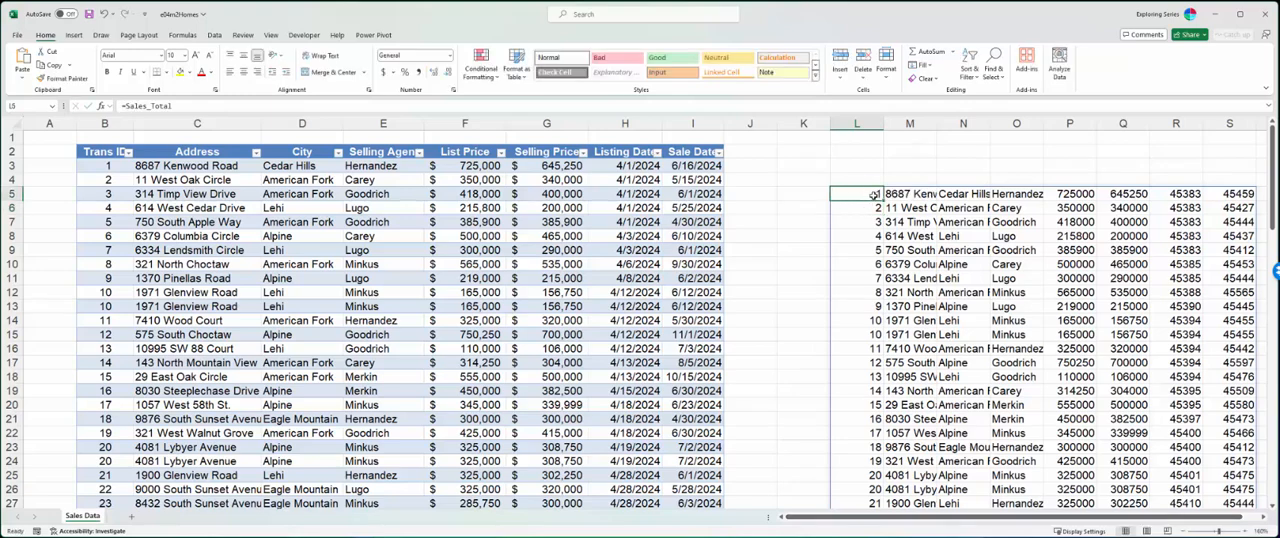
key("Delete")
type("=Sales_Total")
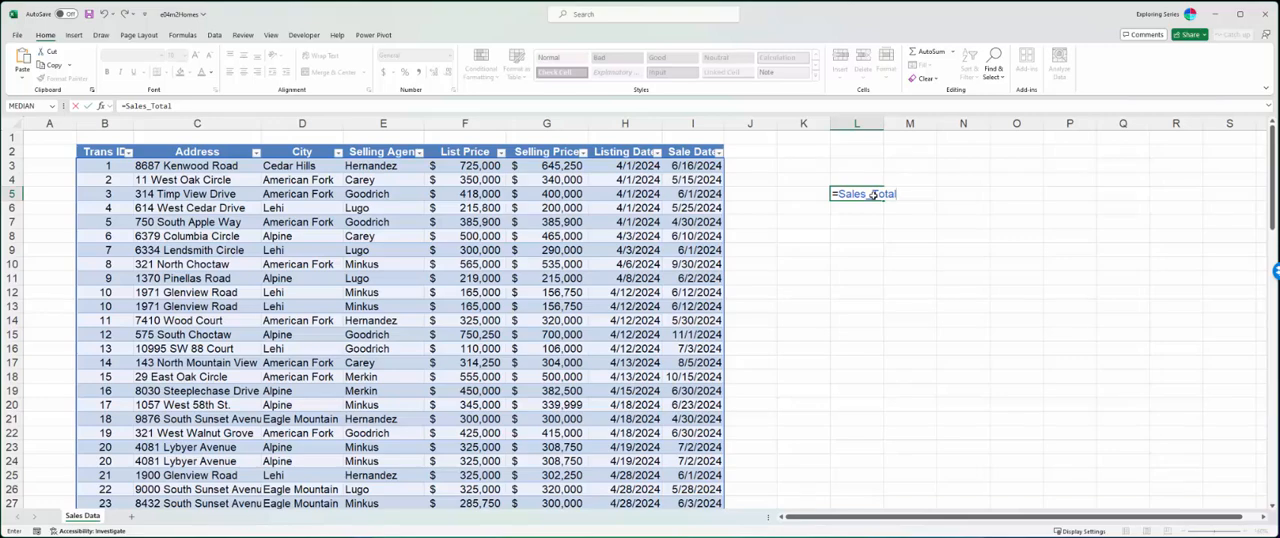
key("BackSpace")
key("BackSpace")
key("BackSpace")
key("BackSpace")
key("BackSpace")
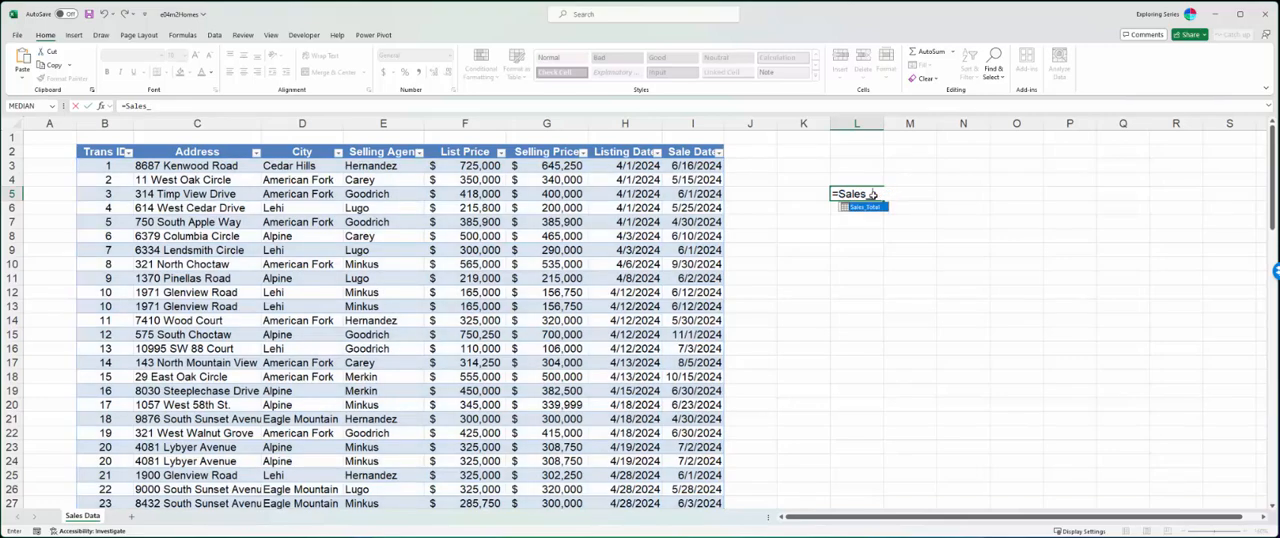
key("BackSpace")
key("BackSpace")
key("BackSpace")
- Start a VLOOKUP formula in L5 with L3 as the lookup value and Sales_Total as the table array, and abandon the entry
type("vlook")
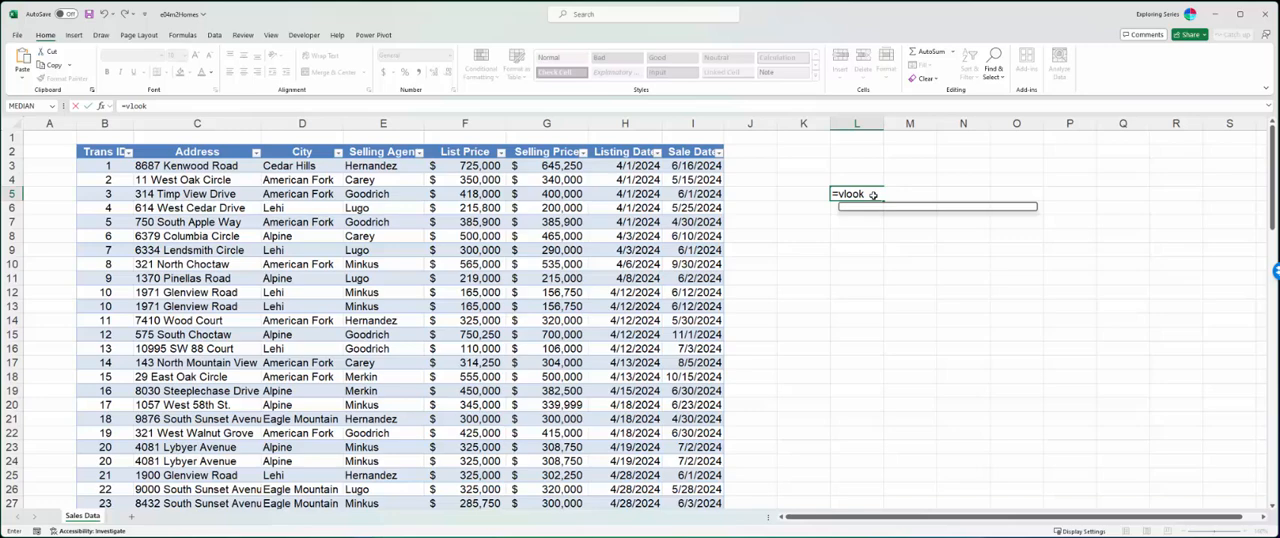
key("Tab")
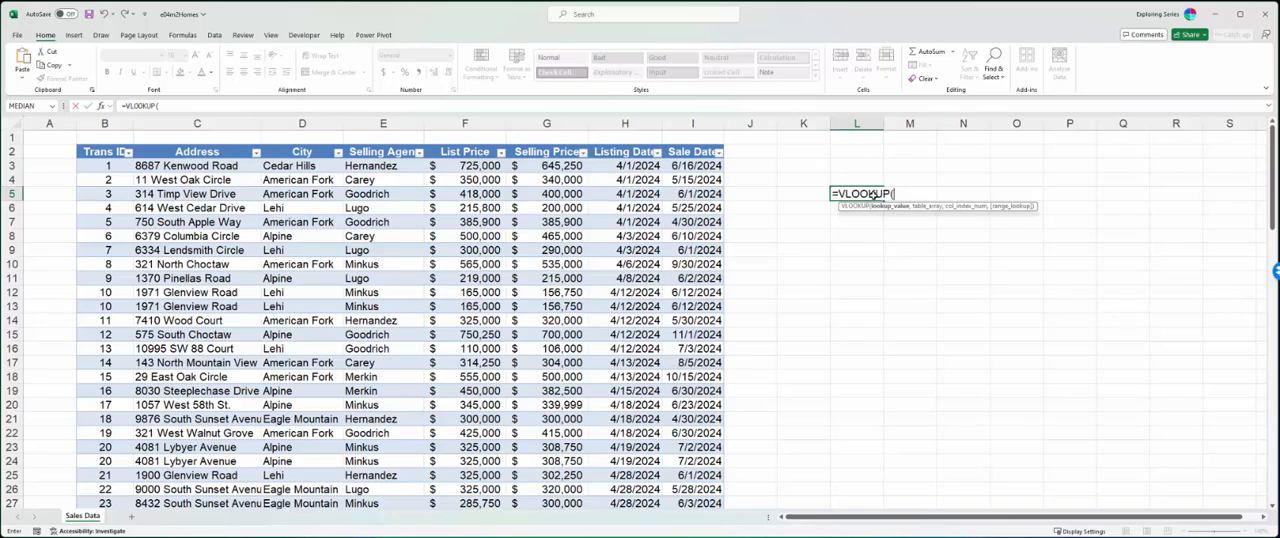
left_click(857, 166)
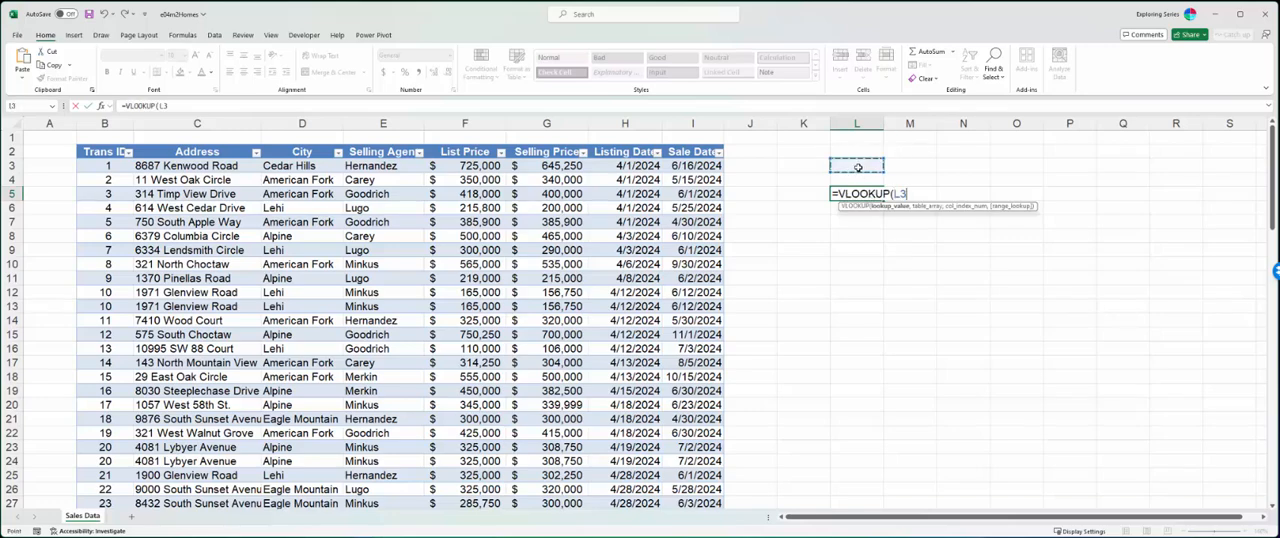
type(",s")
type("ale")
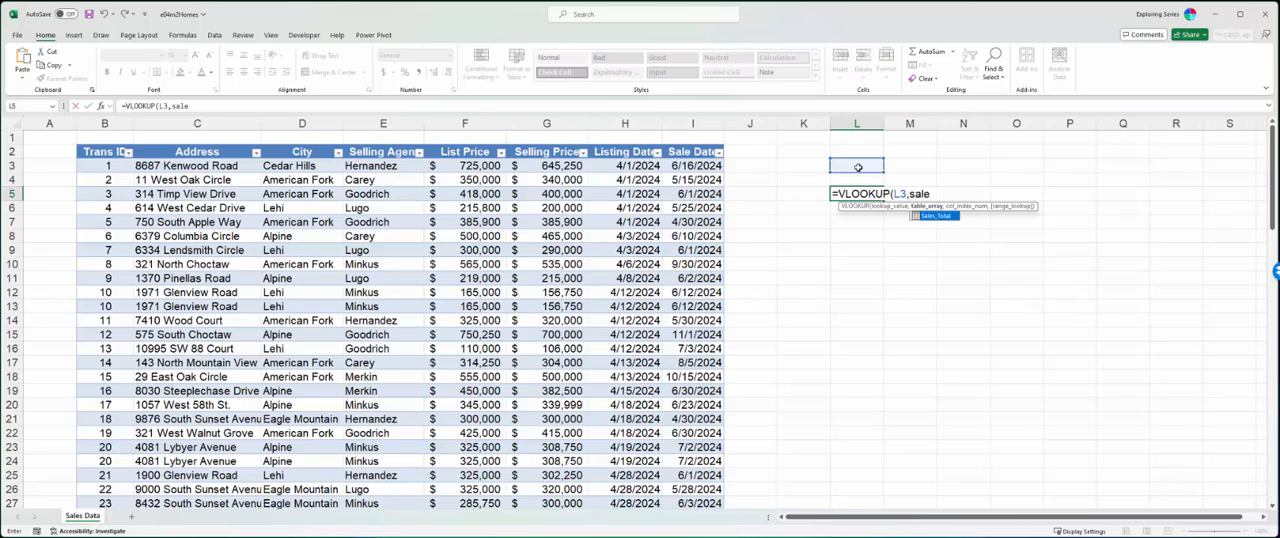
key("Tab")
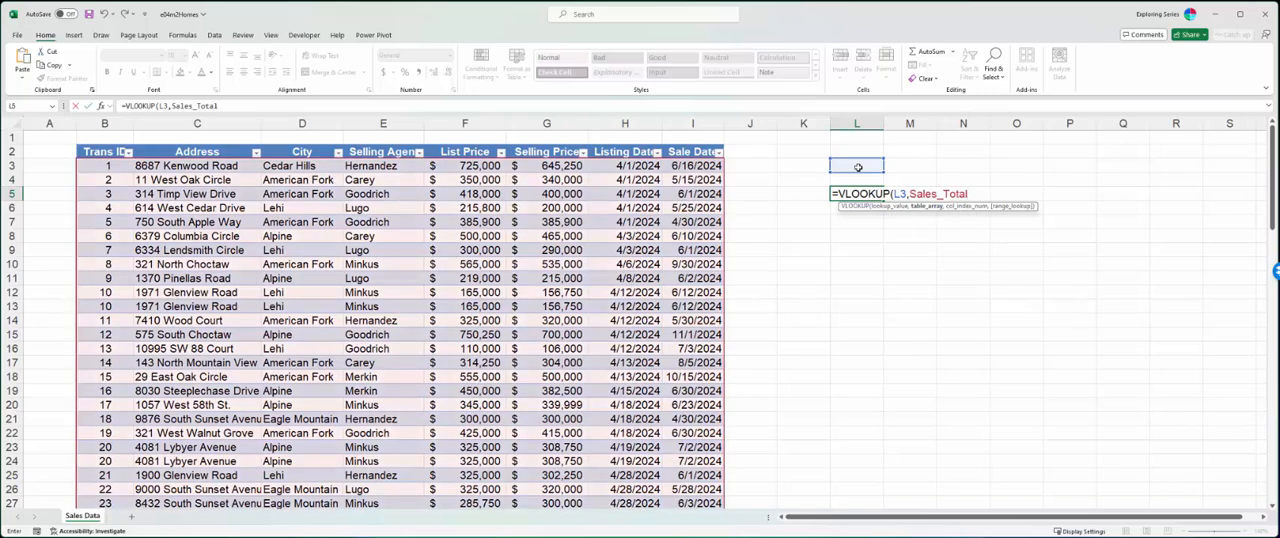
key("Escape")
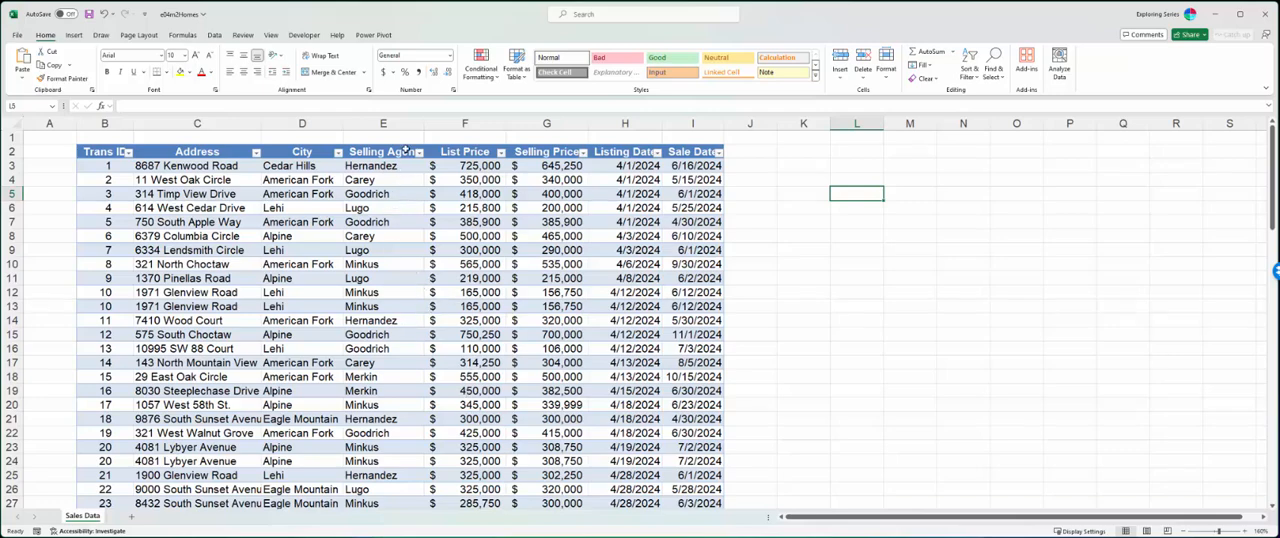
- Insert a new table column before Selling Agent and name its header First Name
left_click(390, 123)
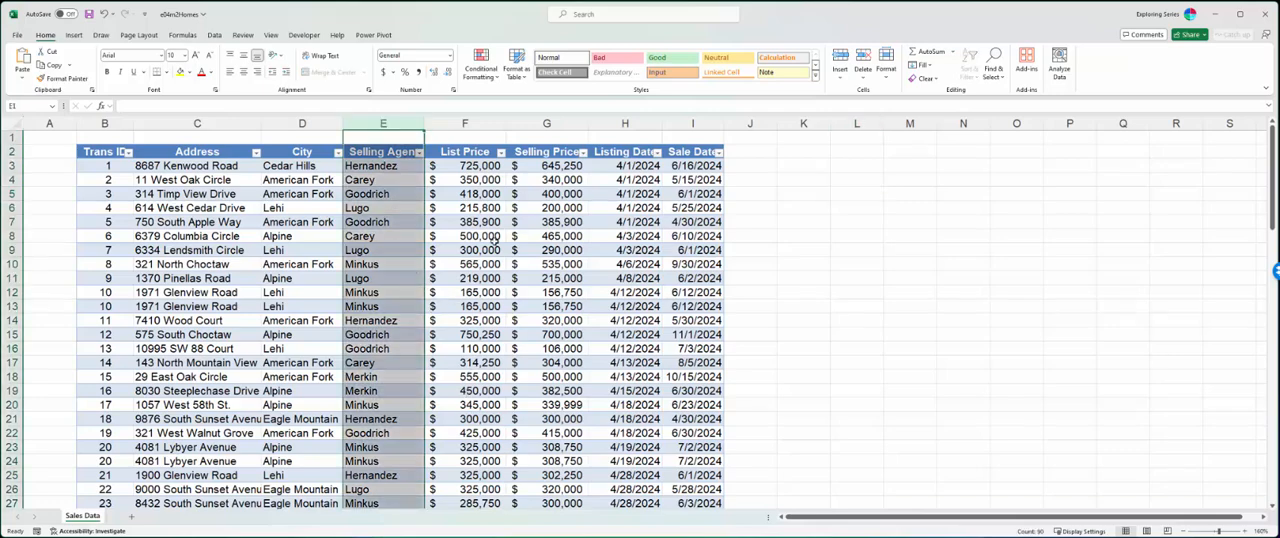
right_click(381, 123)
left_click(430, 243)
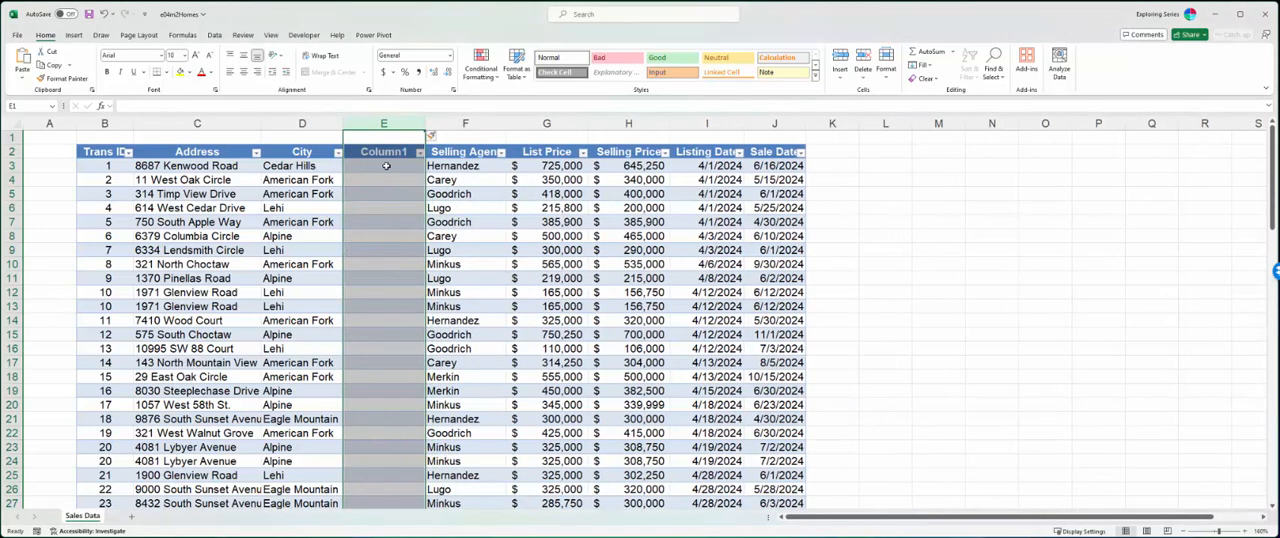
left_click(386, 156)
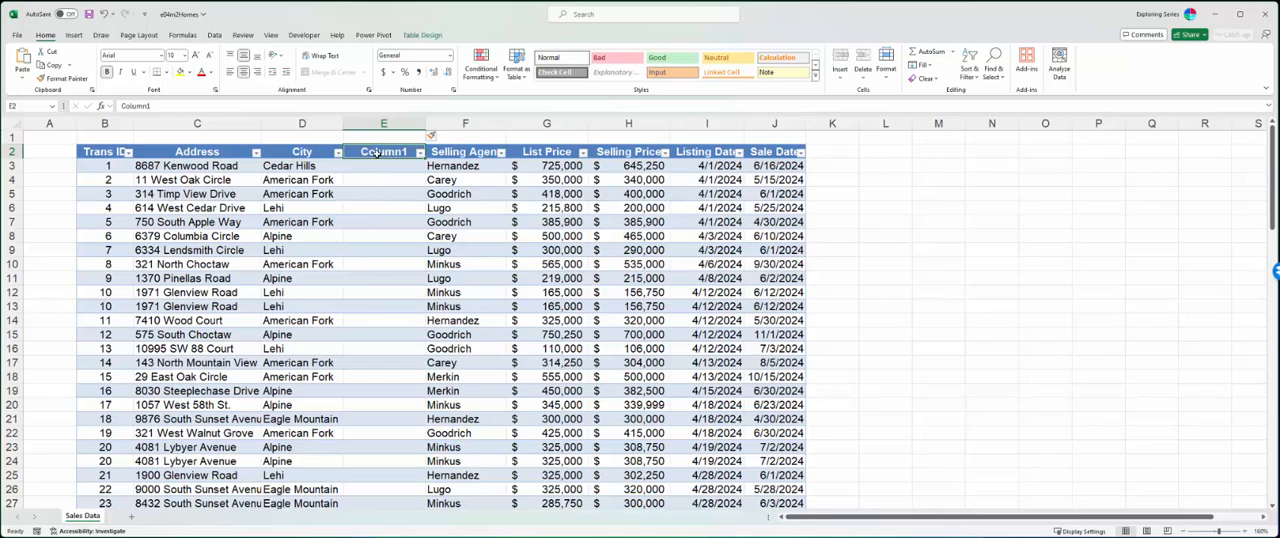
type("Firstr")
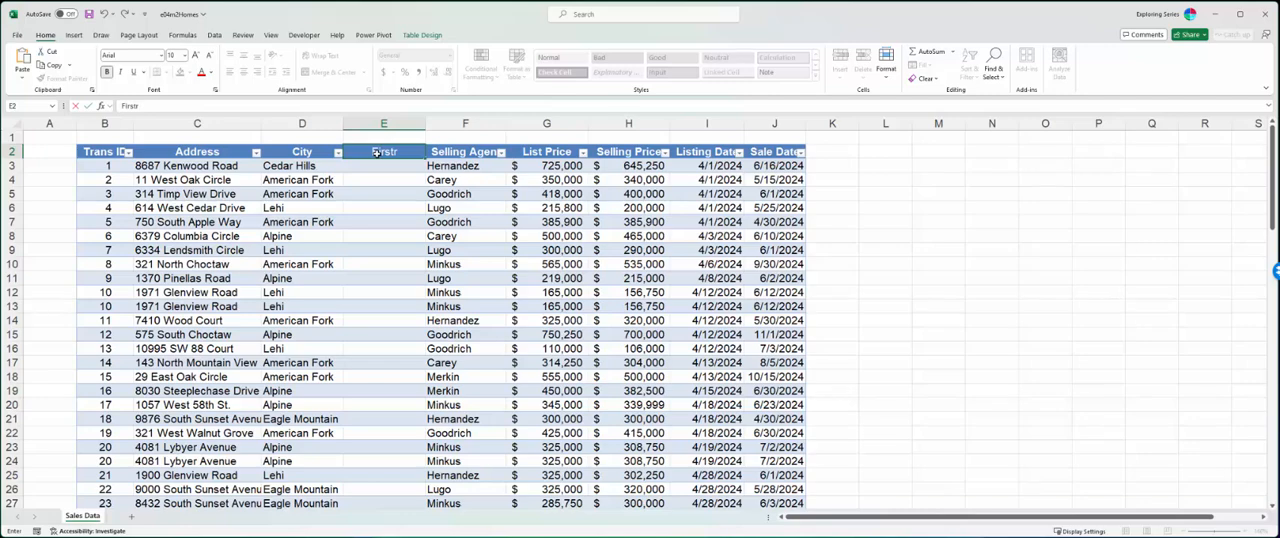
key("BackSpace")
type("Name")
- Delete the First Name column from the table
left_click(392, 124)
right_click(394, 124)
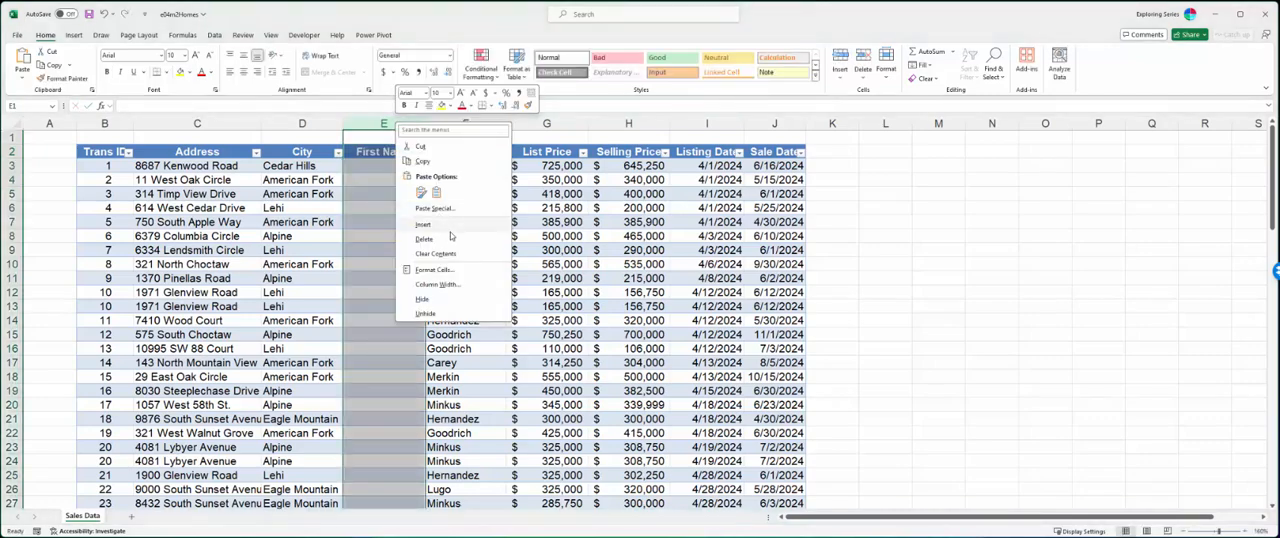
left_click(450, 238)
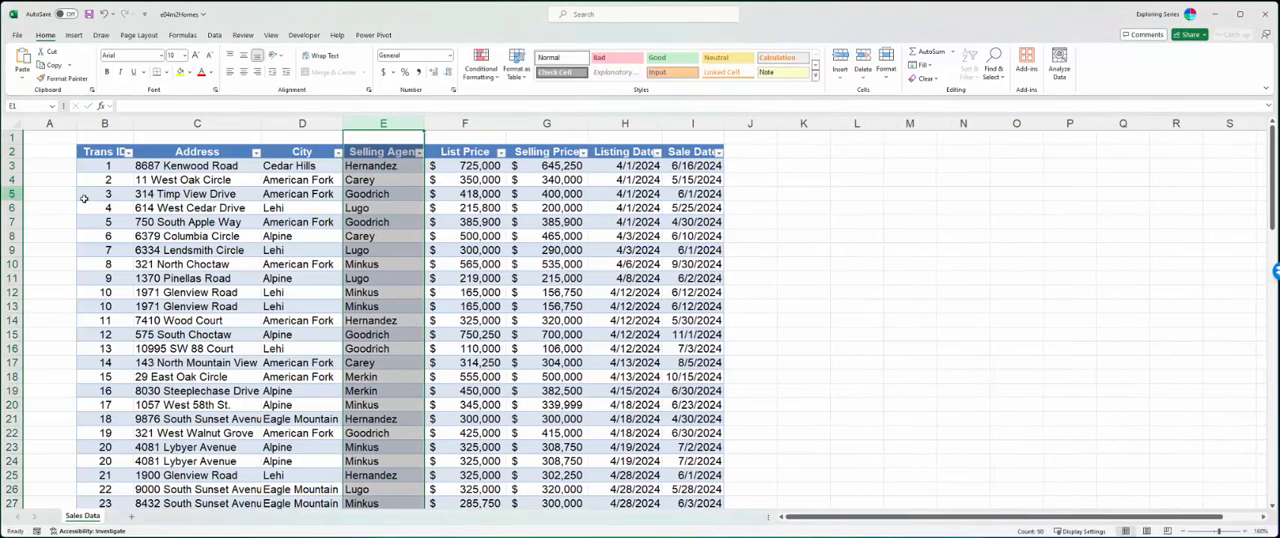
- Insert a blank row above the record with Trans ID 3
left_click(14, 194)
right_click(14, 194)
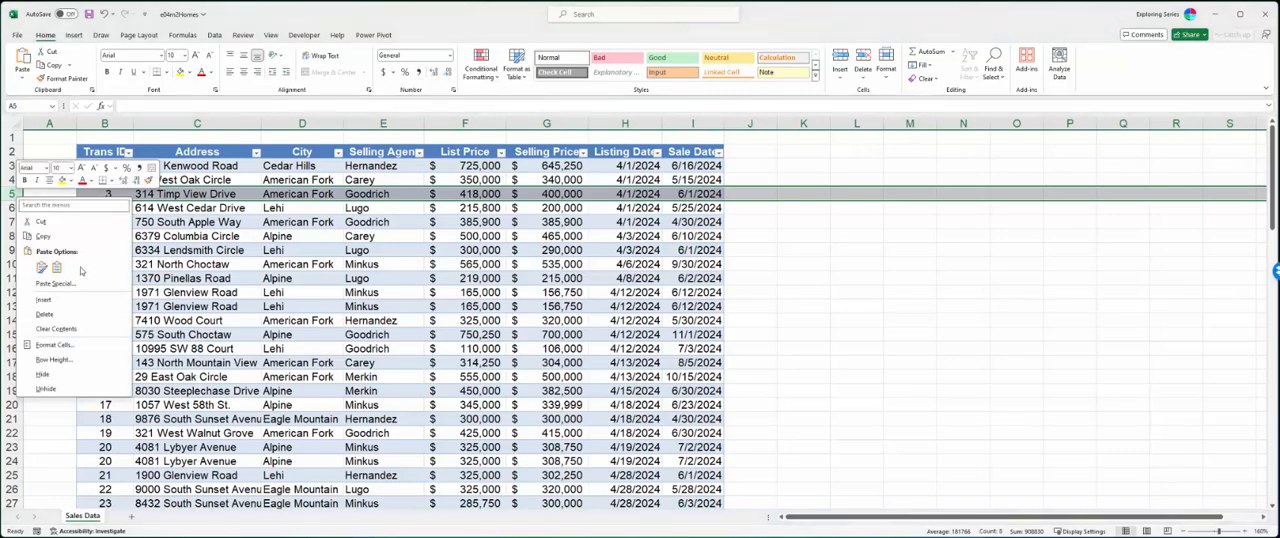
left_click(60, 299)
left_click(465, 292)
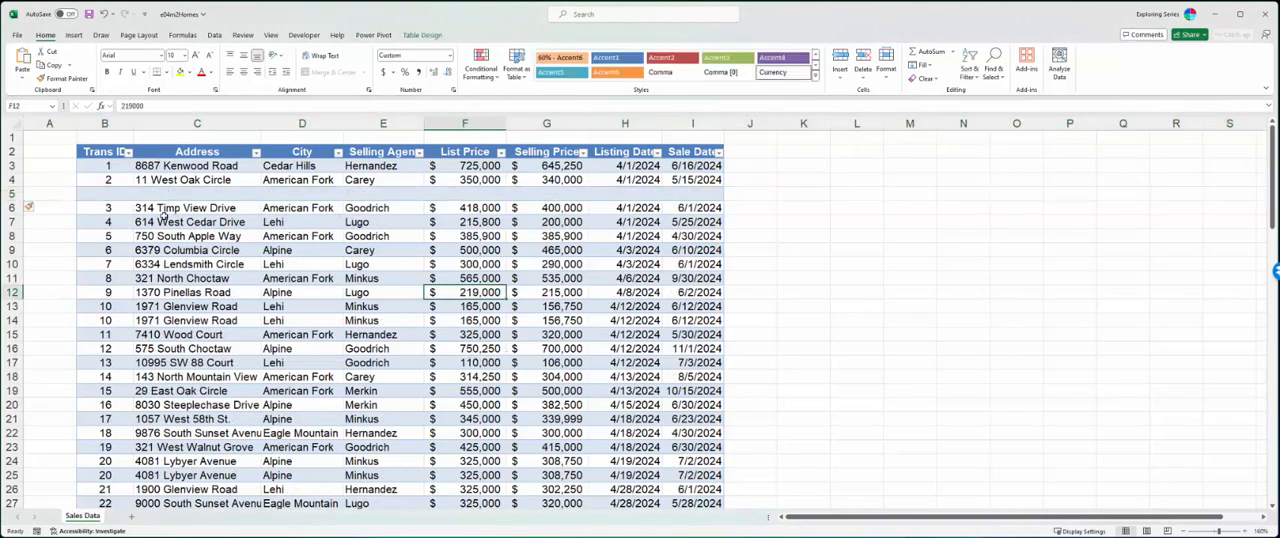
- Delete the blank row 5 from the table
left_click(14, 194)
right_click(14, 194)
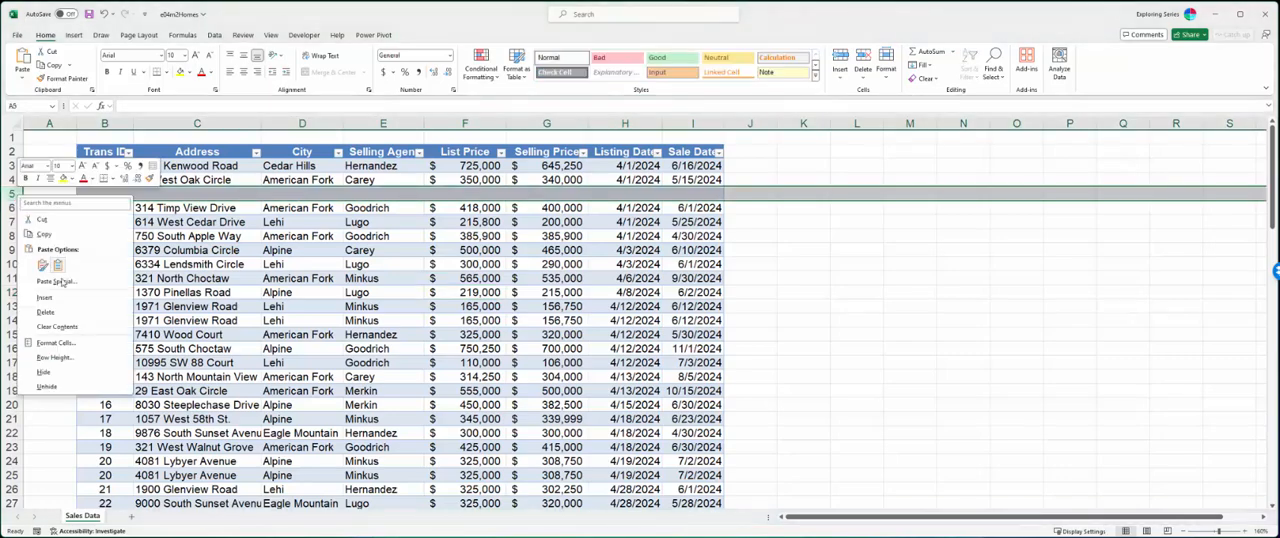
left_click(50, 312)
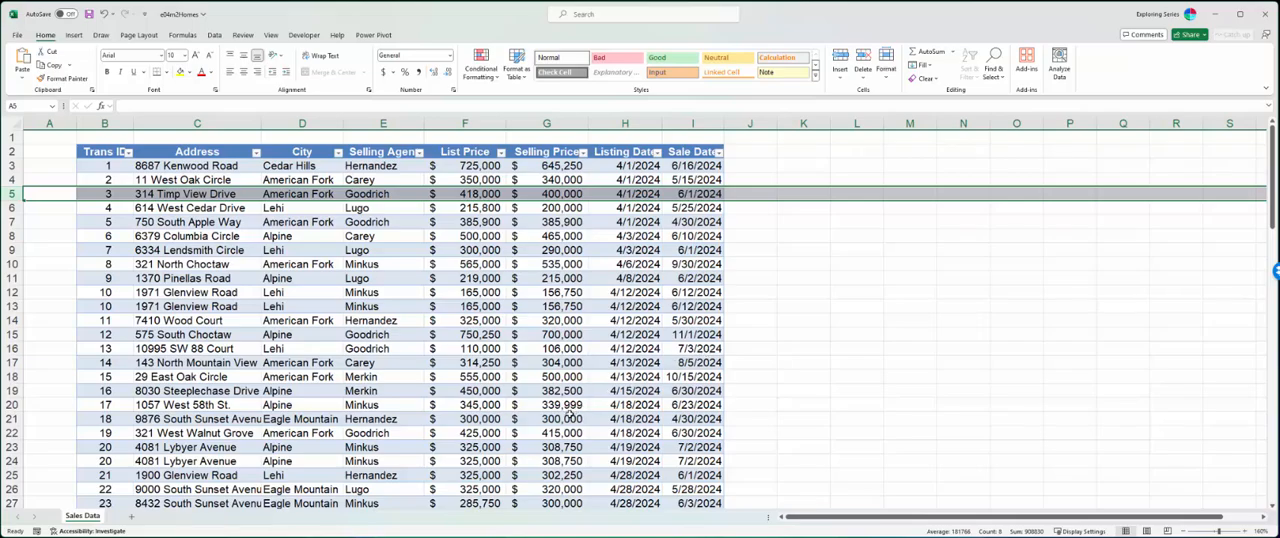
- Examine the last records of the table, its column headers while scrolled down, and the empty cell below Selling Price
scroll(470, 408, "down", 3)
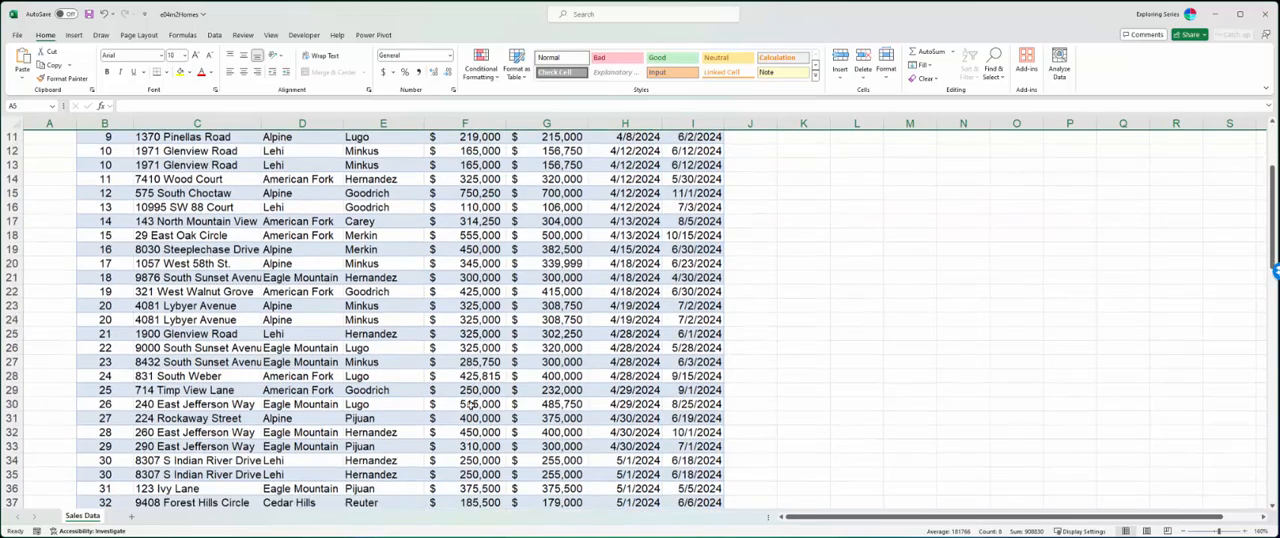
scroll(470, 404, "down", 20)
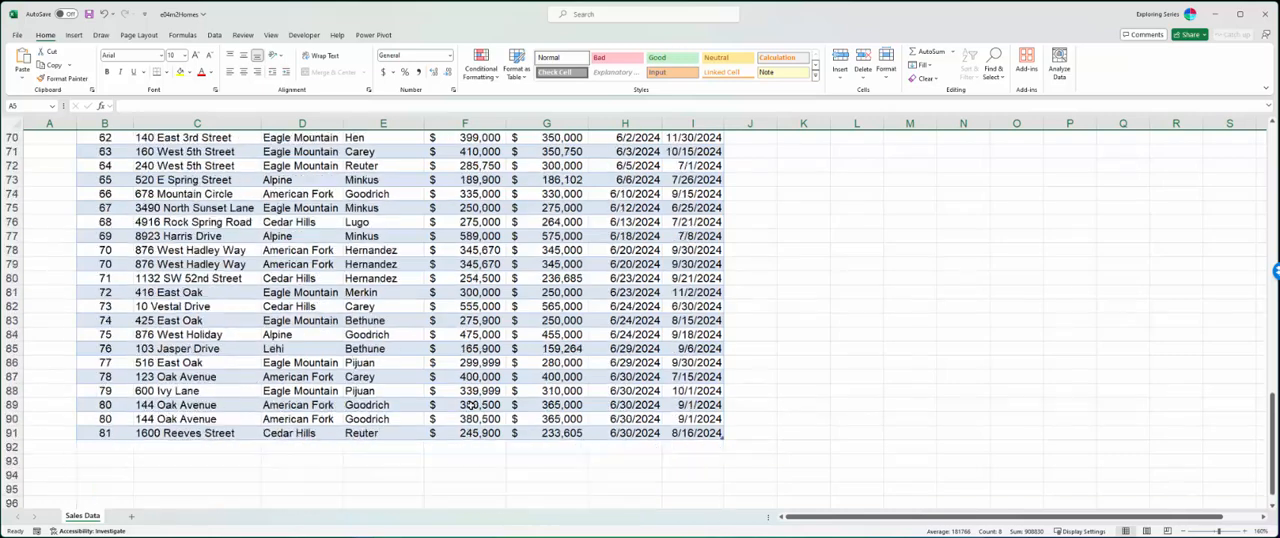
scroll(470, 404, "down", 3)
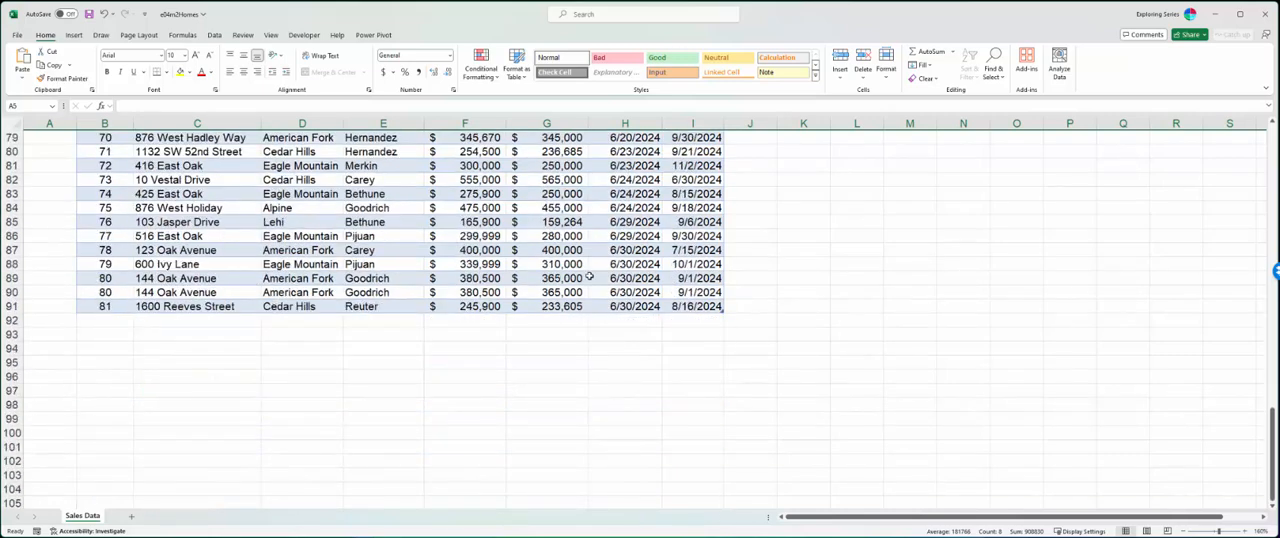
left_click(419, 234)
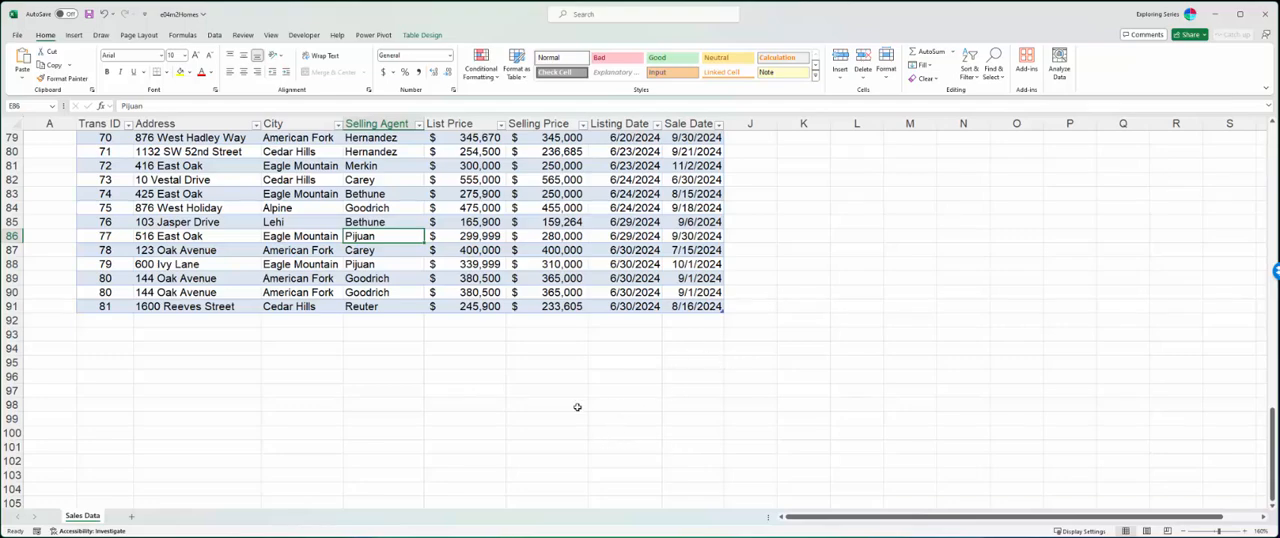
left_click(545, 319)
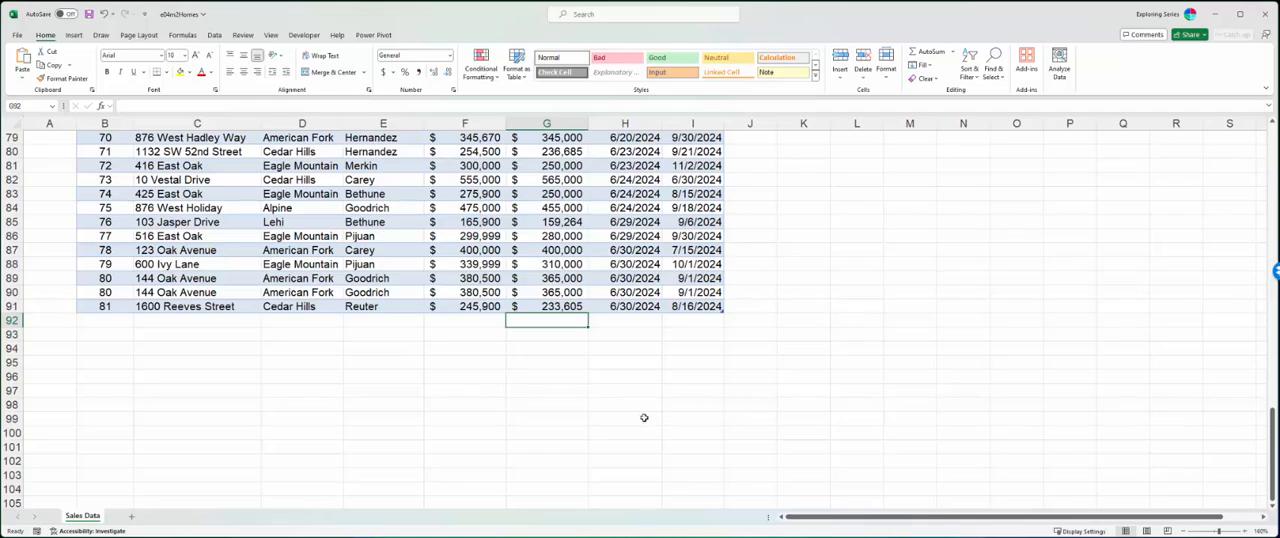
scroll(640, 418, "up", 7)
scroll(632, 419, "up", 19)
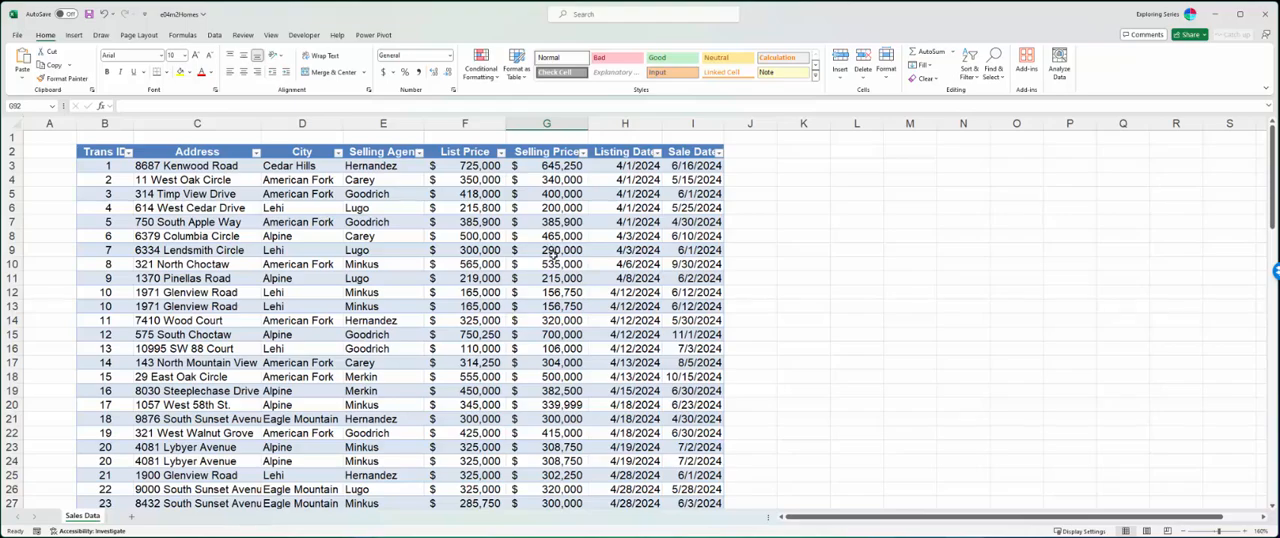
scroll(540, 300, "down", 20)
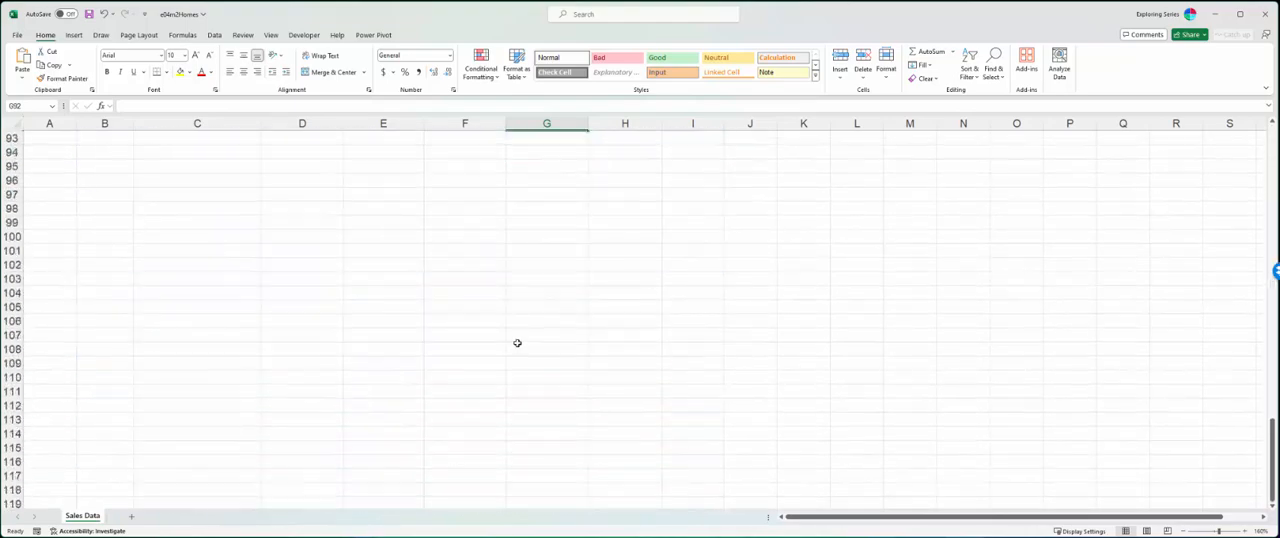
scroll(517, 343, "up", 5)
scroll(517, 343, "up", 2)
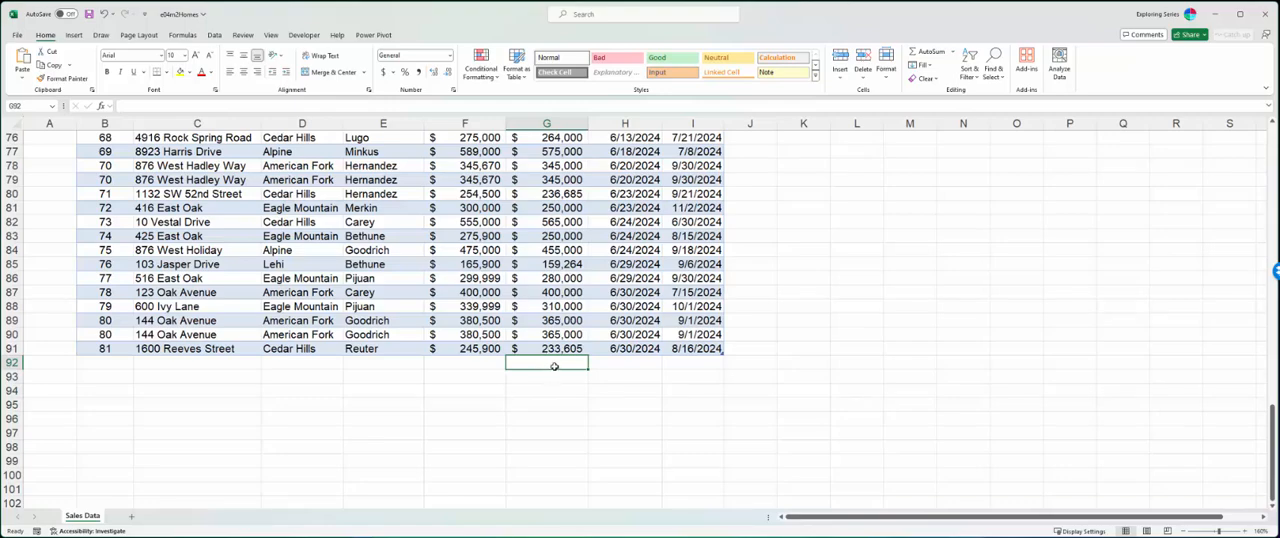
- Add a total row to the Sales_Total table
left_click(537, 210)
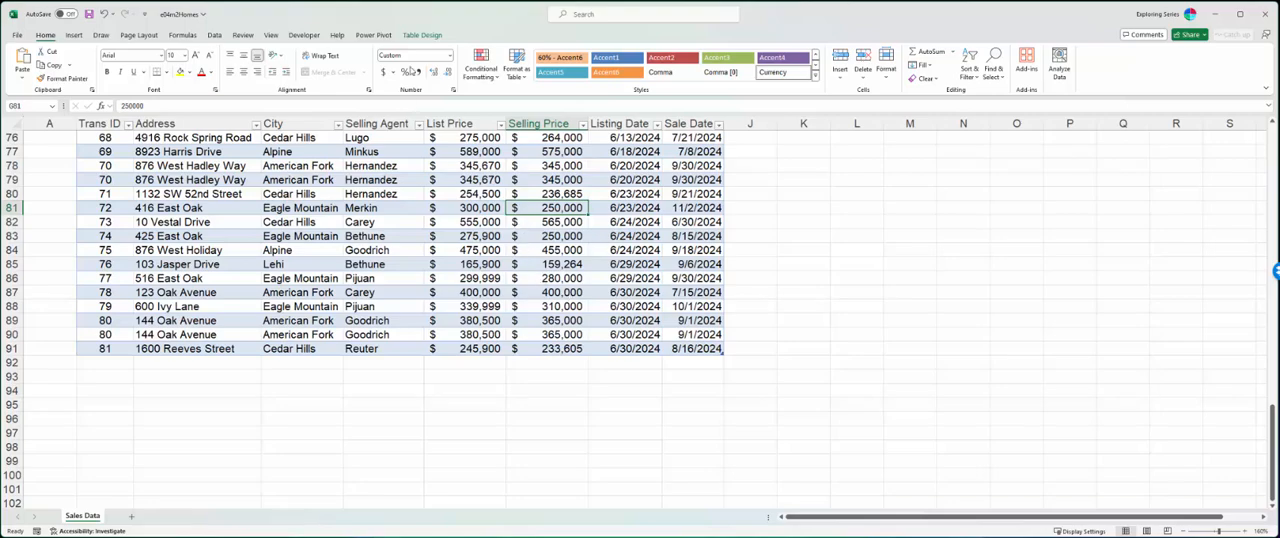
left_click(421, 36)
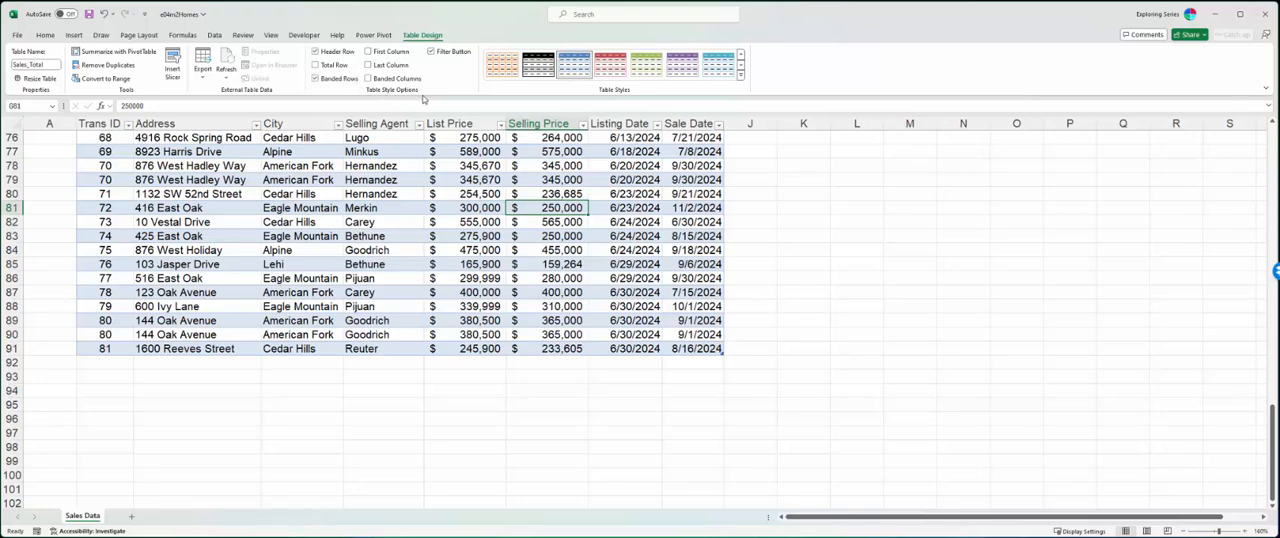
left_click(316, 64)
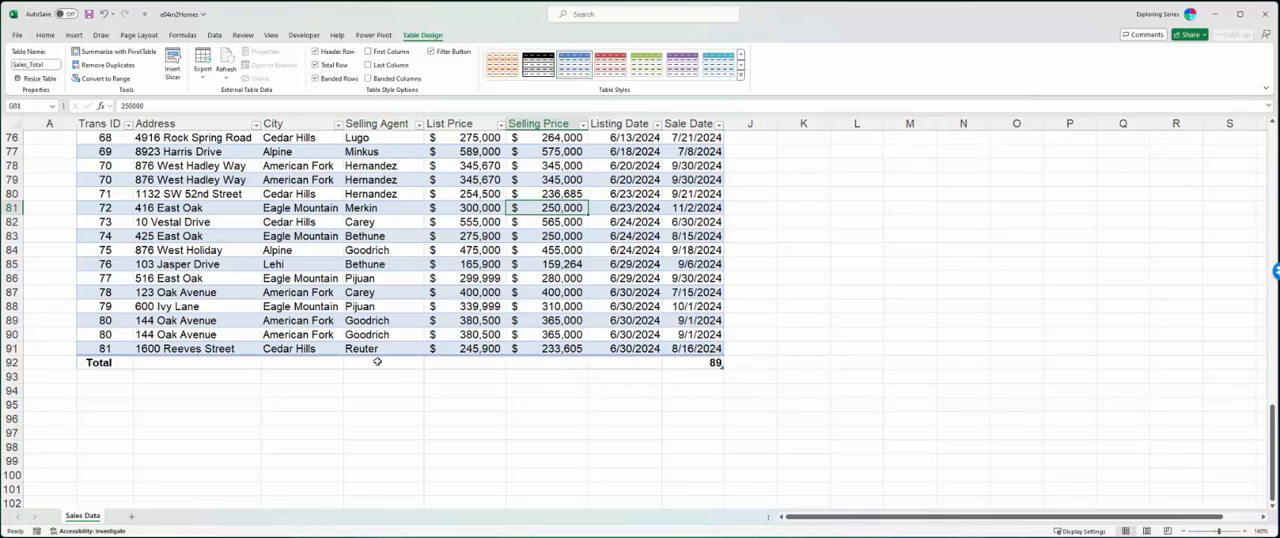
- Set the total row to show the Average of the Selling Price column and of the List Price column
left_click(558, 364)
left_click(592, 366)
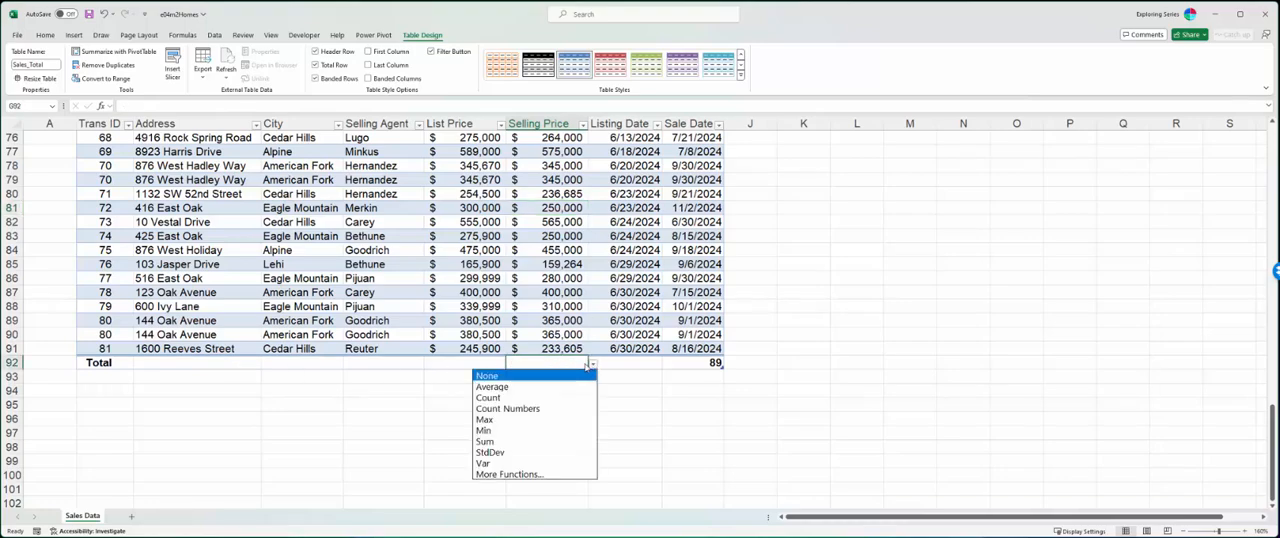
left_click(551, 388)
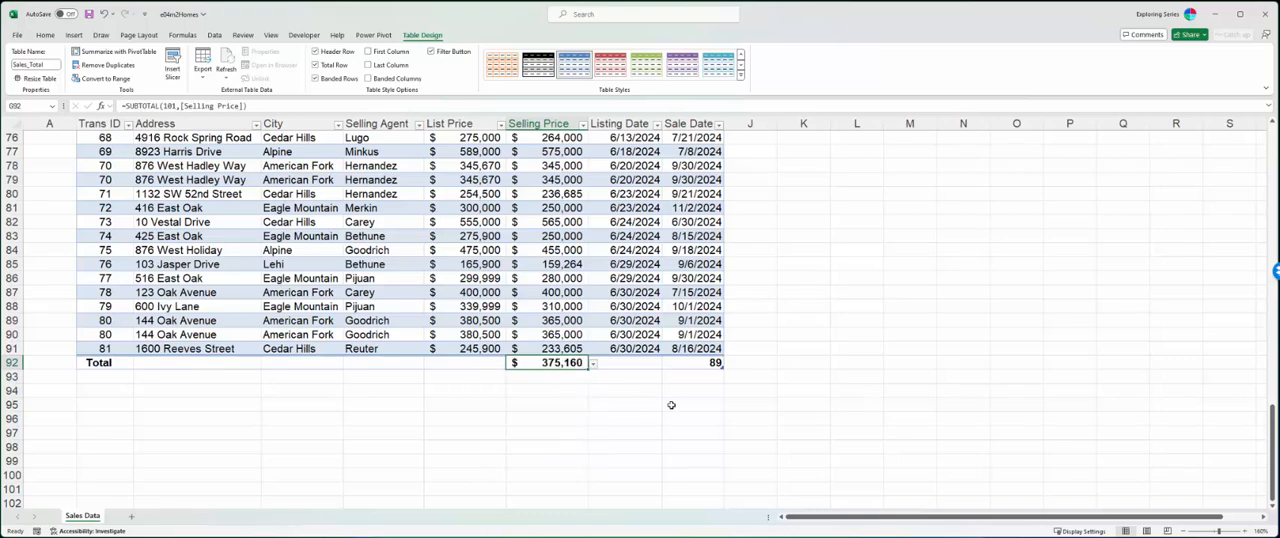
left_click(486, 362)
left_click(512, 365)
left_click(503, 389)
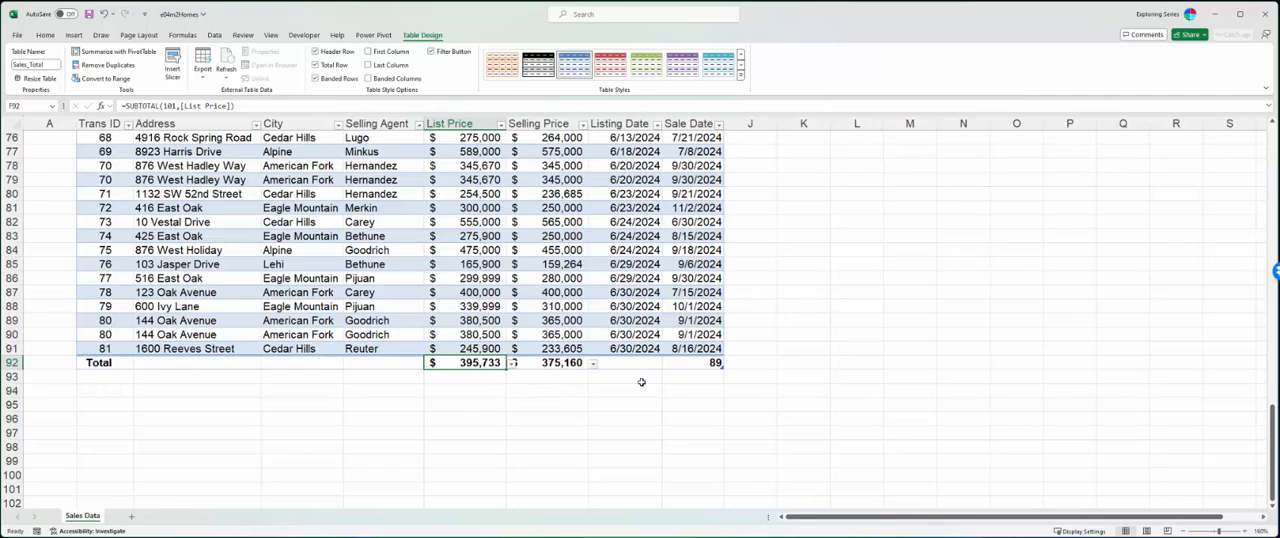
- Insert a table column before Listing Date and name its header Diff
scroll(641, 290, "up", 20)
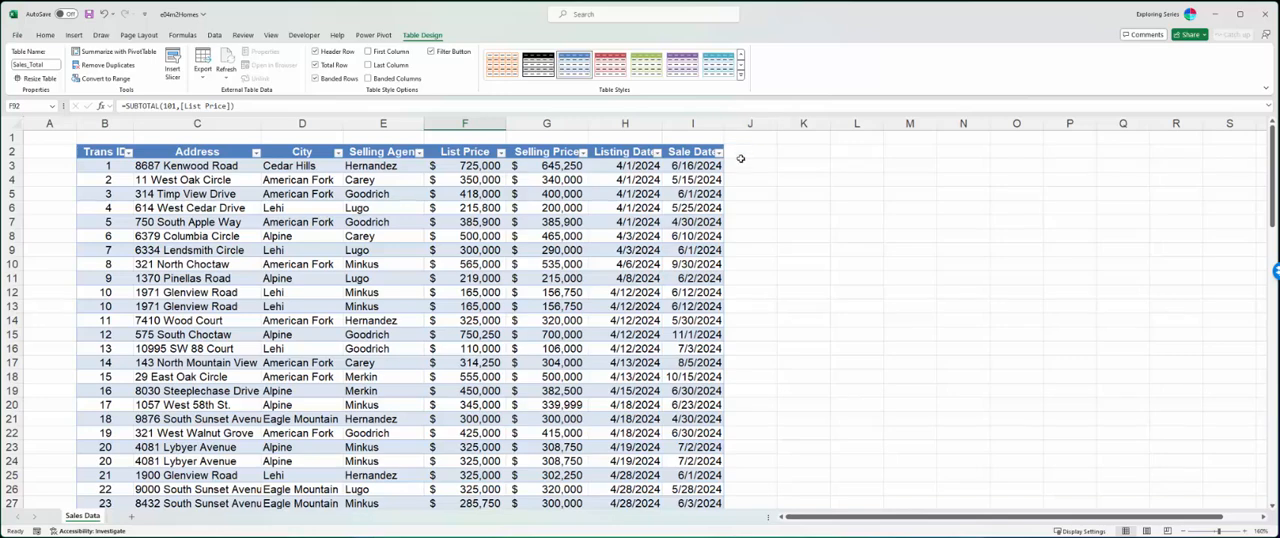
left_click(632, 122)
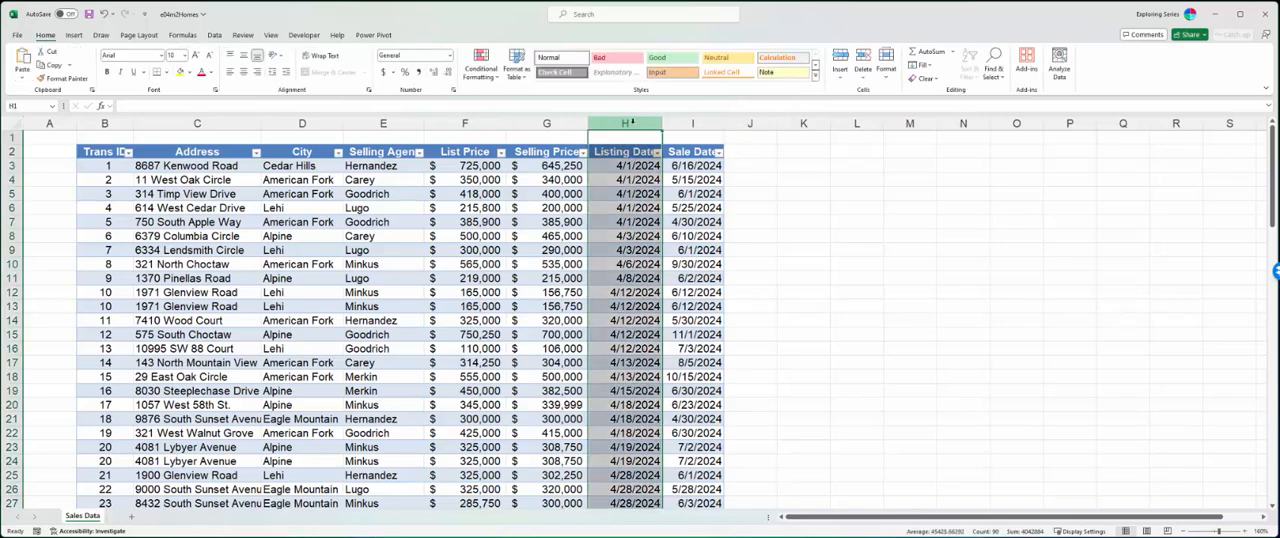
right_click(632, 122)
left_click(666, 212)
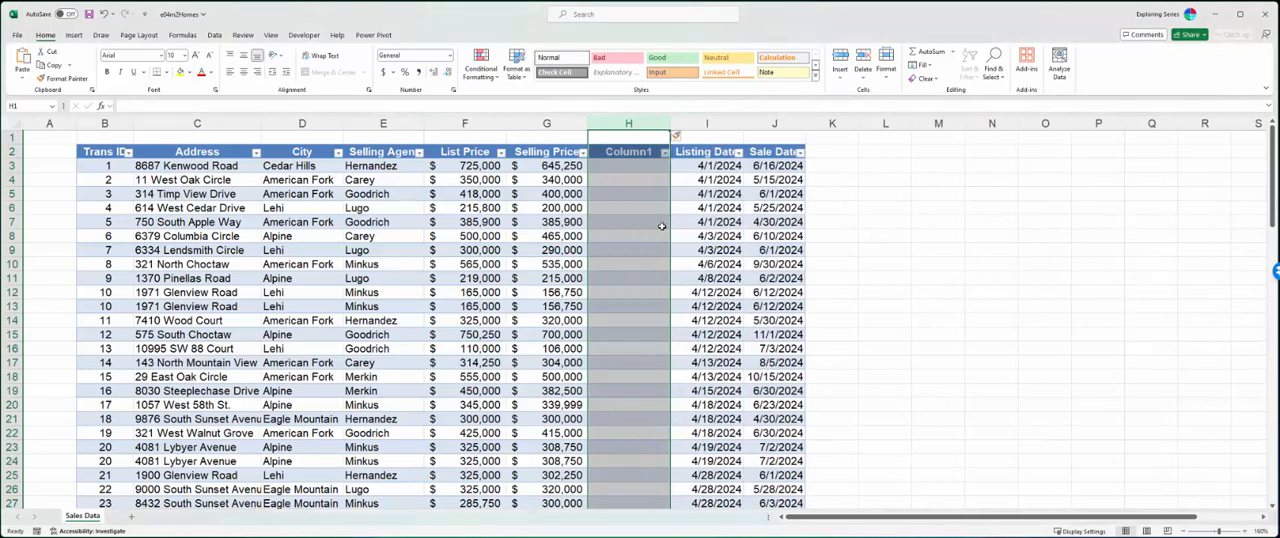
left_click(630, 158)
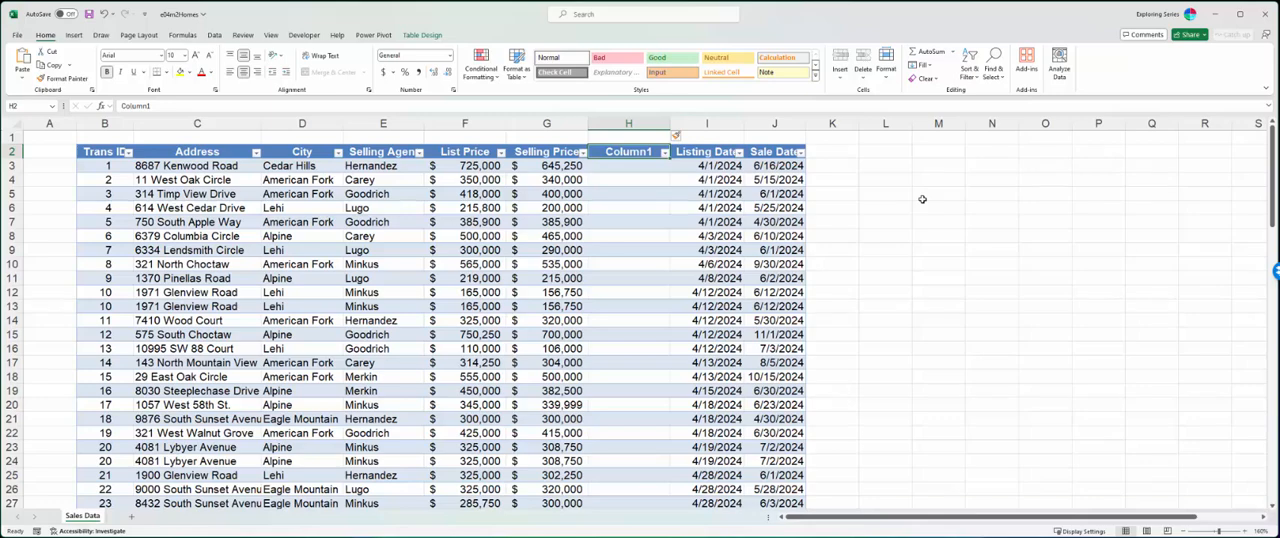
type("Diff")
key("Return")
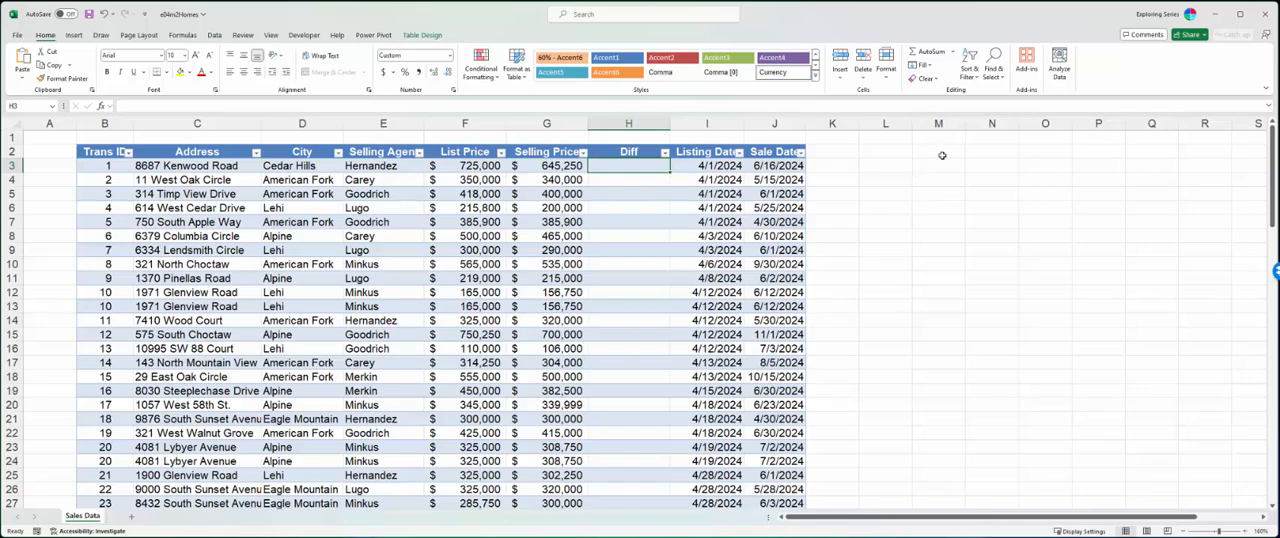
- Enter 2 in M3 and in N3, add them in O3 with =M3+N3, and inspect that formula's cell references
left_click(943, 166)
type("2")
key("Tab")
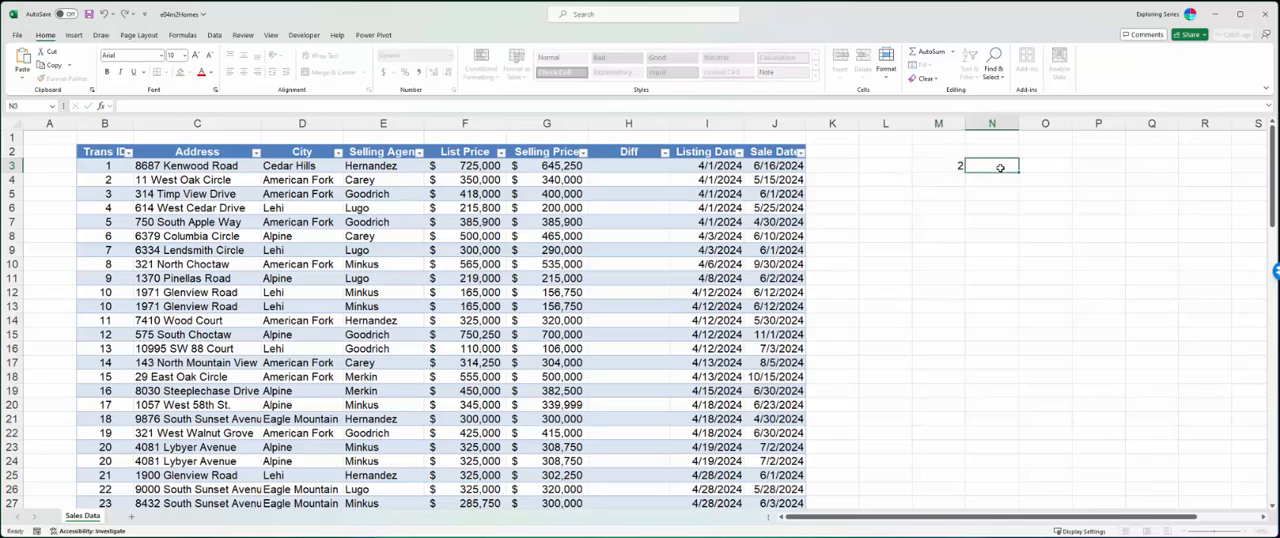
type("2")
key("Tab")
type("=")
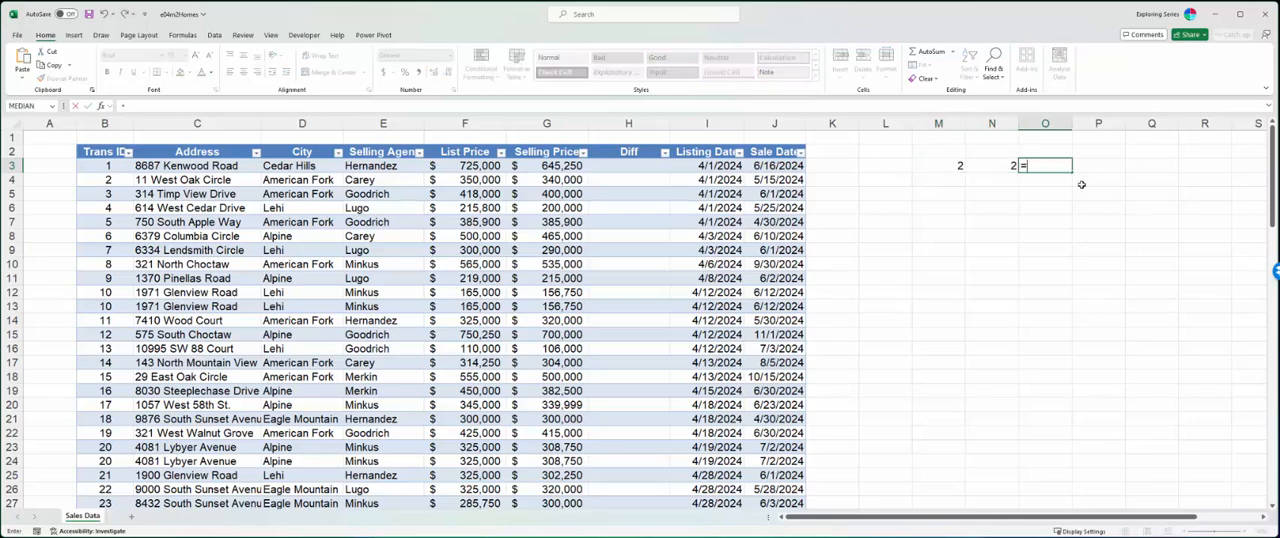
left_click(956, 164)
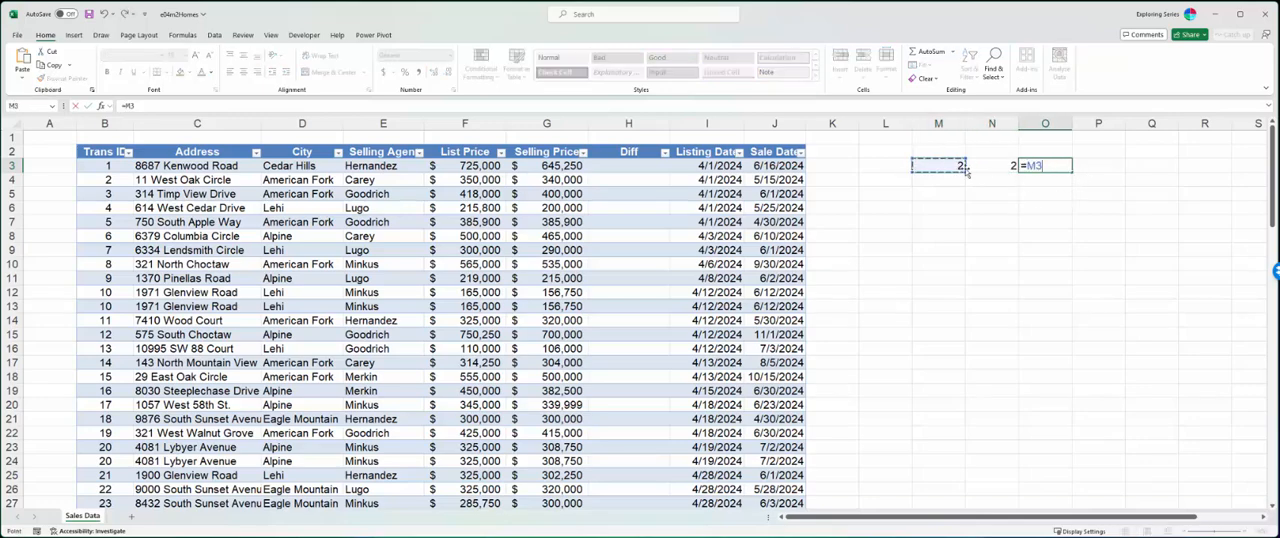
type("+")
left_click(992, 169)
key("ctrl+Return")
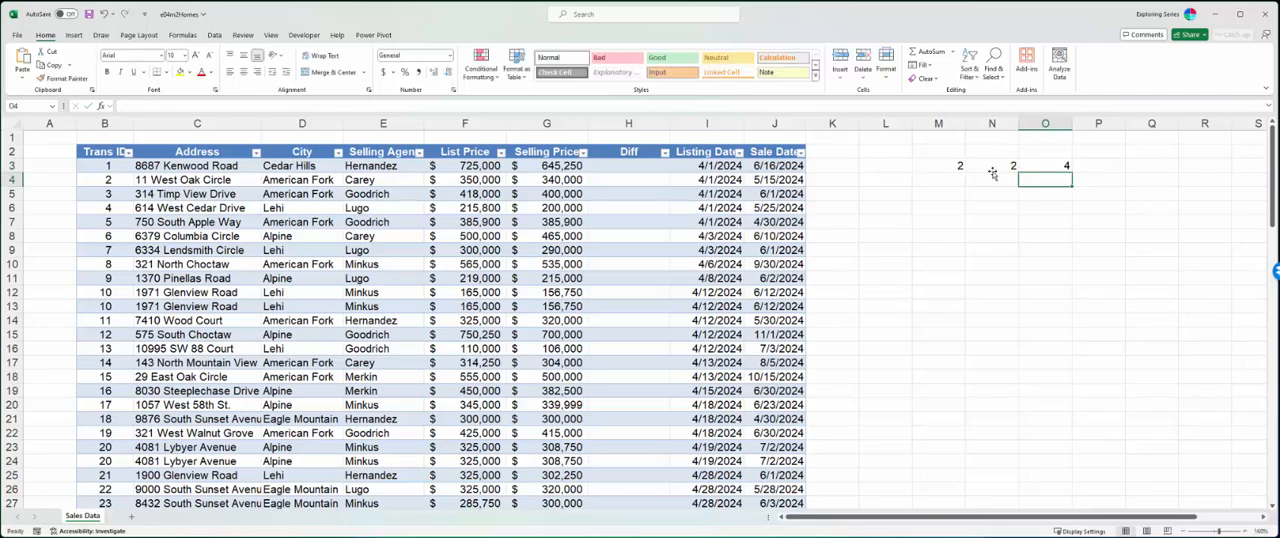
double_click(1050, 164)
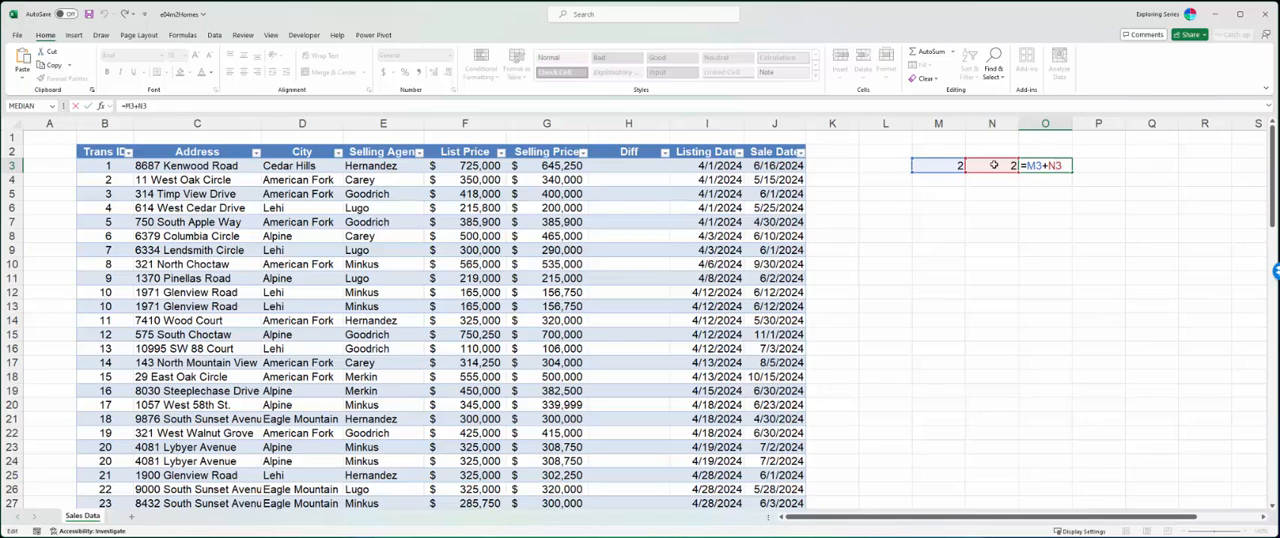
key("ctrl+Return")
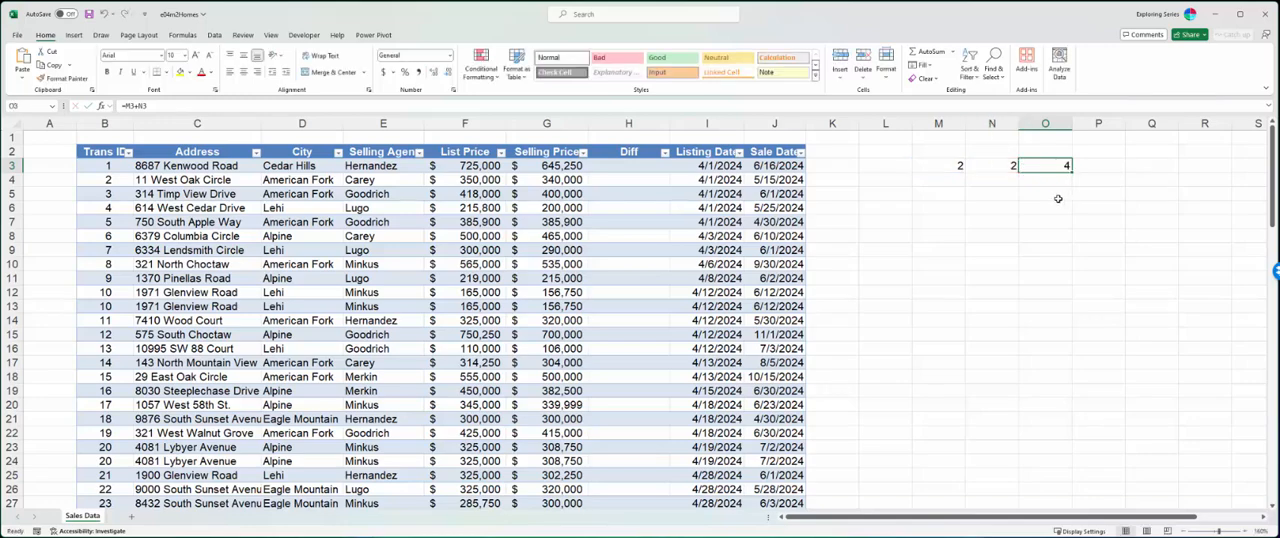
- Clear the sample formula in O3 and the sample numbers in N3 and M3
key("Delete")
key("Left")
key("Delete")
key("Left")
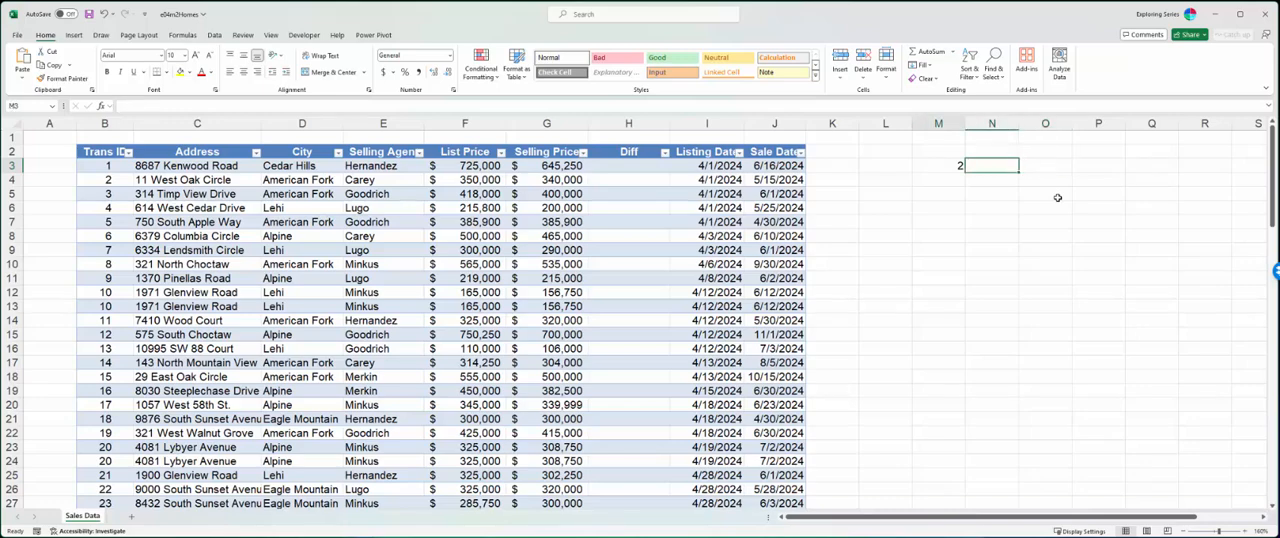
key("Delete")
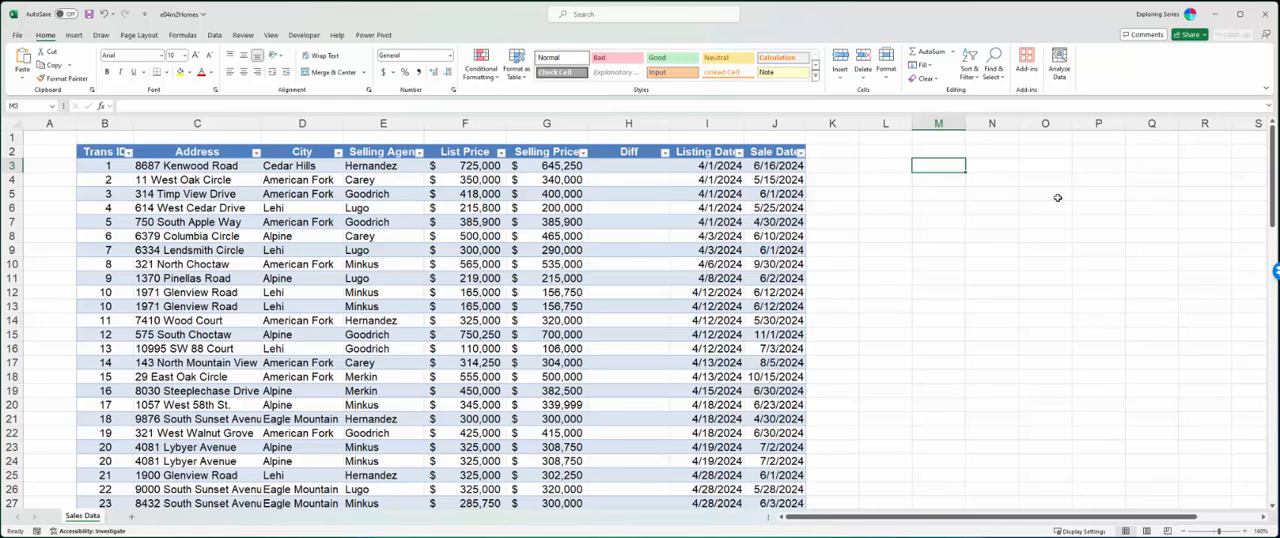
- Fill the Diff column with the formula =[@[Selling Price]]/[@[List Price]], entered in H3
key("Left")
key("Left")
key("Left")
key("Left")
key("Left")
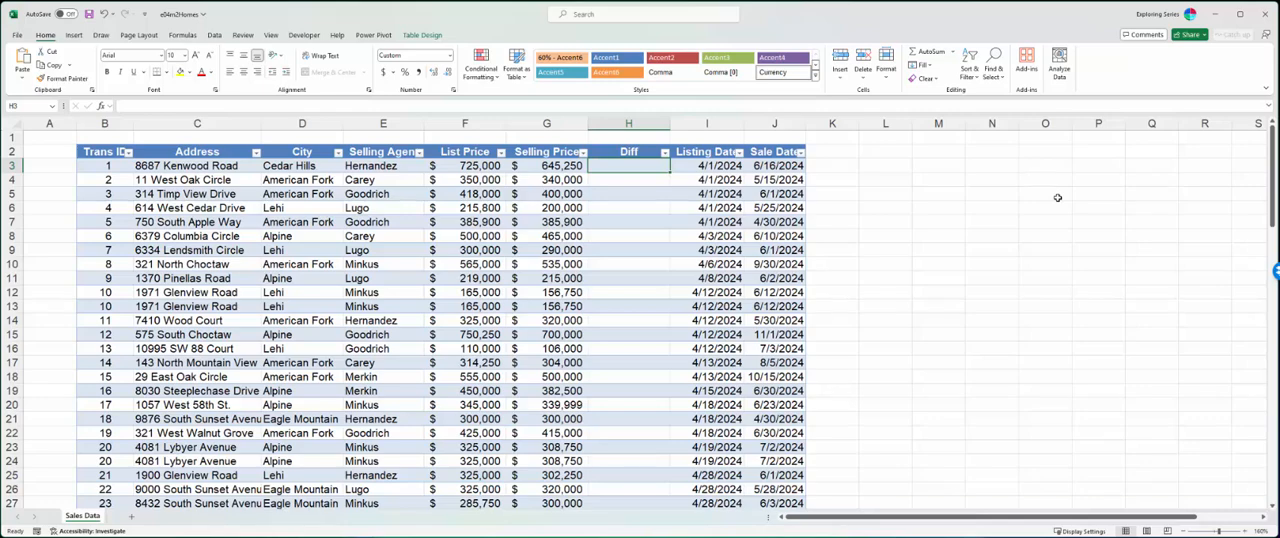
key("Left")
key("Left")
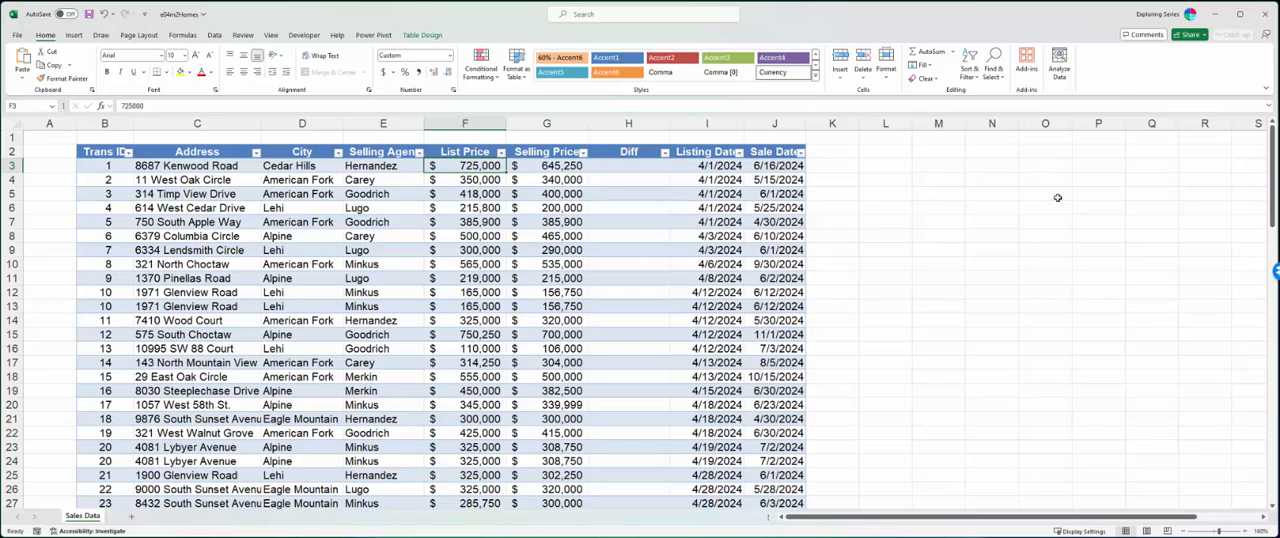
key("Right")
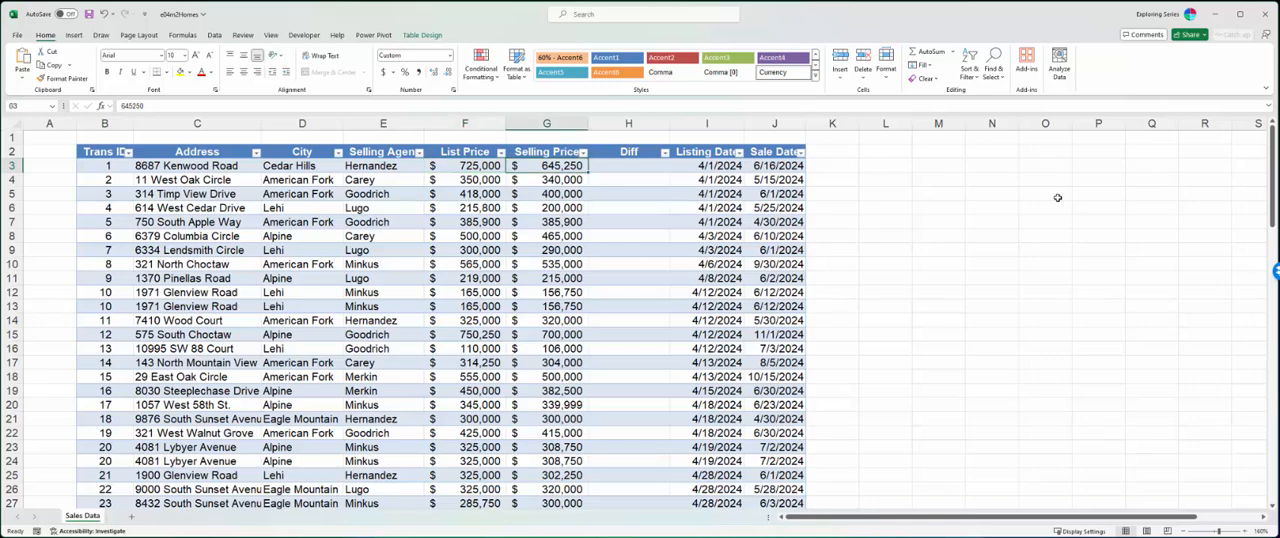
key("Right")
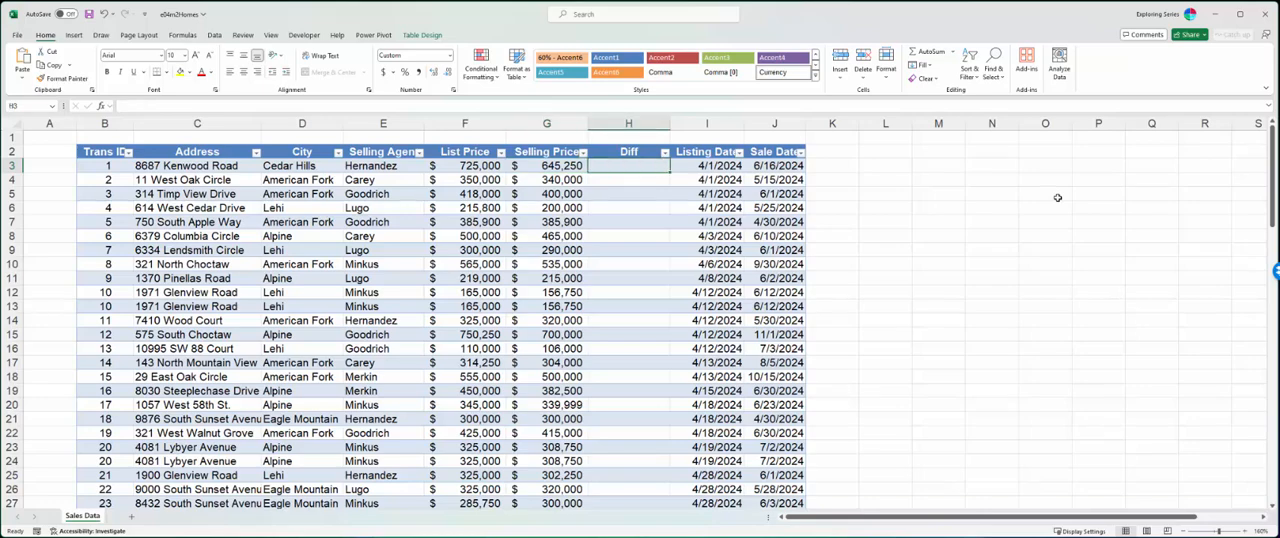
type("=")
left_click(548, 166)
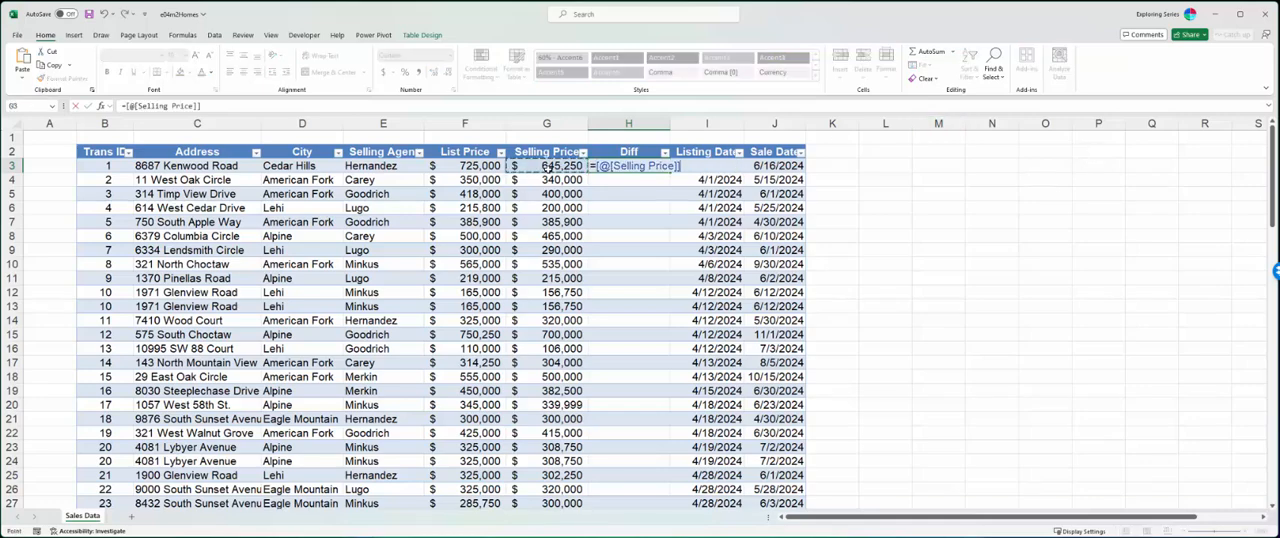
type("/")
left_click(488, 164)
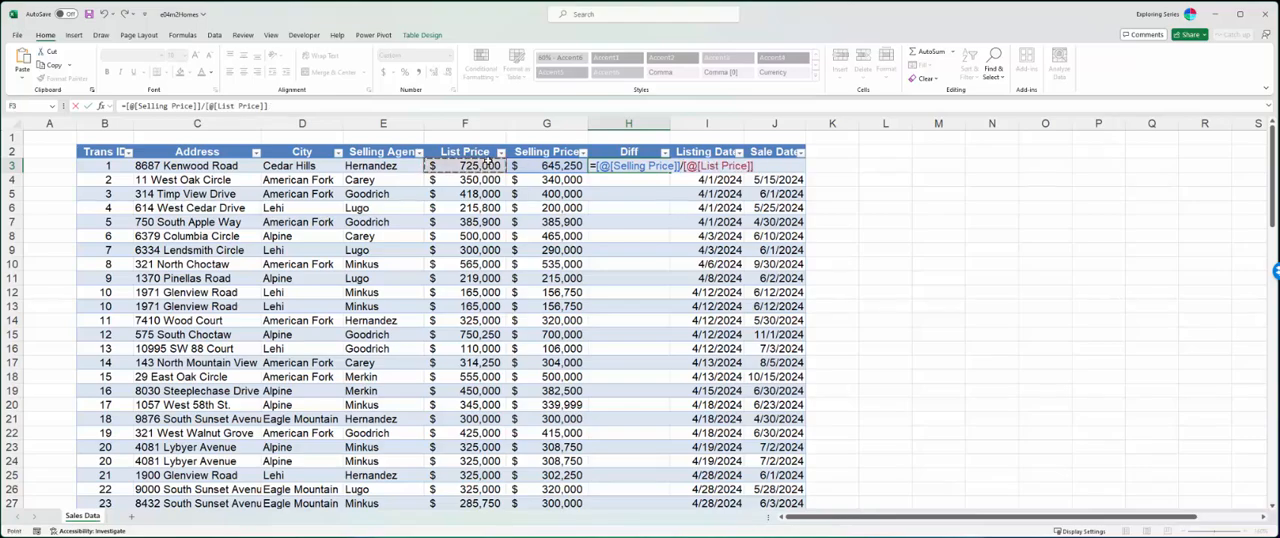
key("Return")
- Format all values in the Diff column as Percentage
left_click(640, 165)
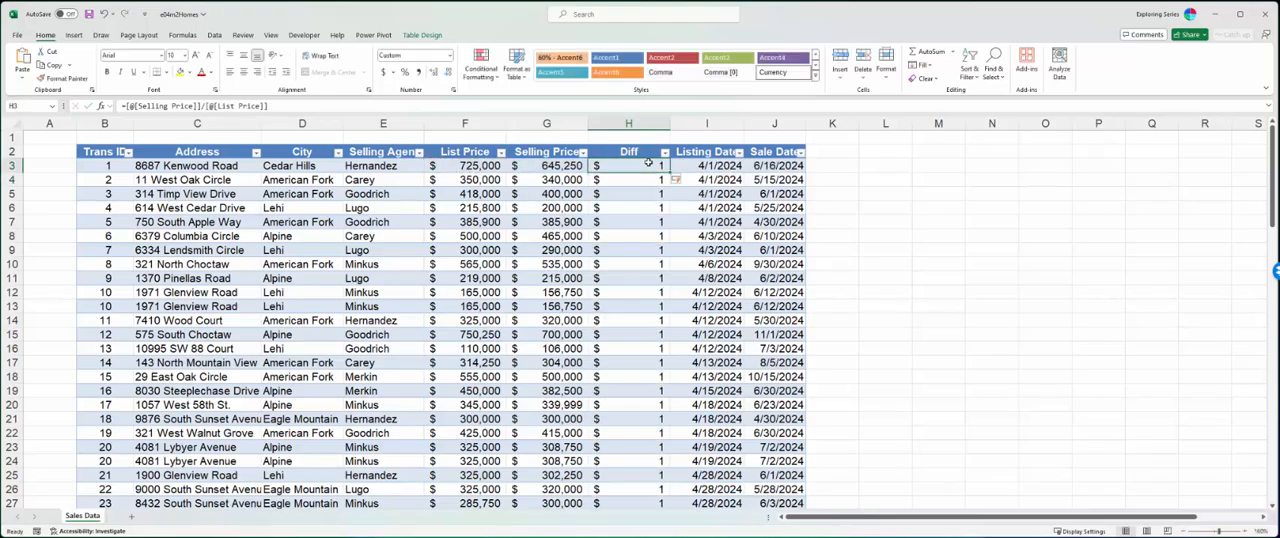
key("ctrl+shift+Down")
scroll(645, 165, "up", 20)
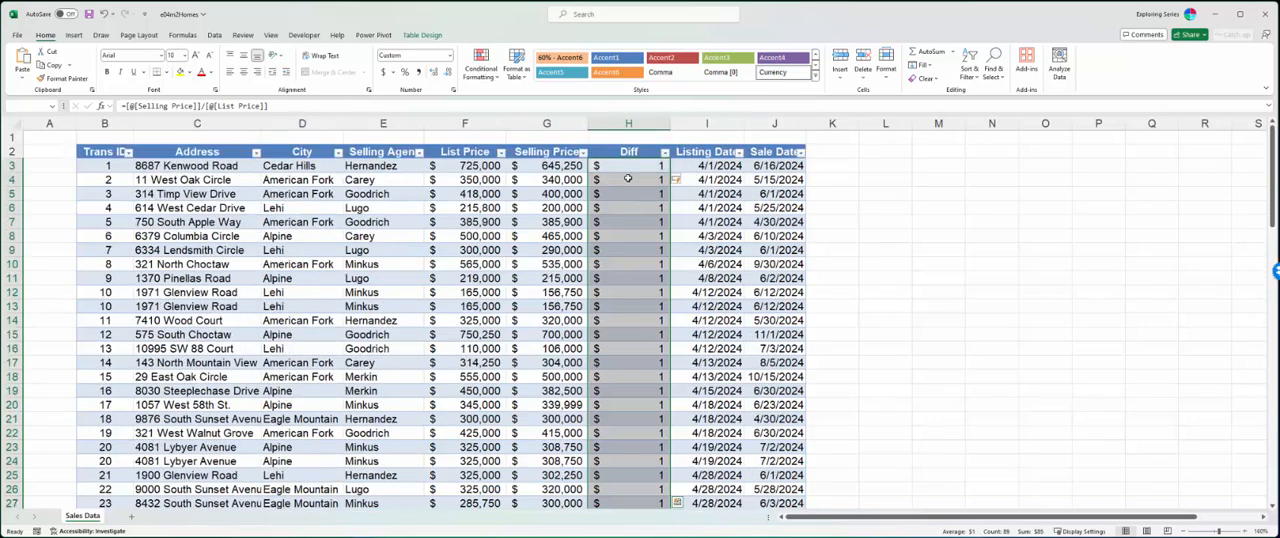
left_click(450, 56)
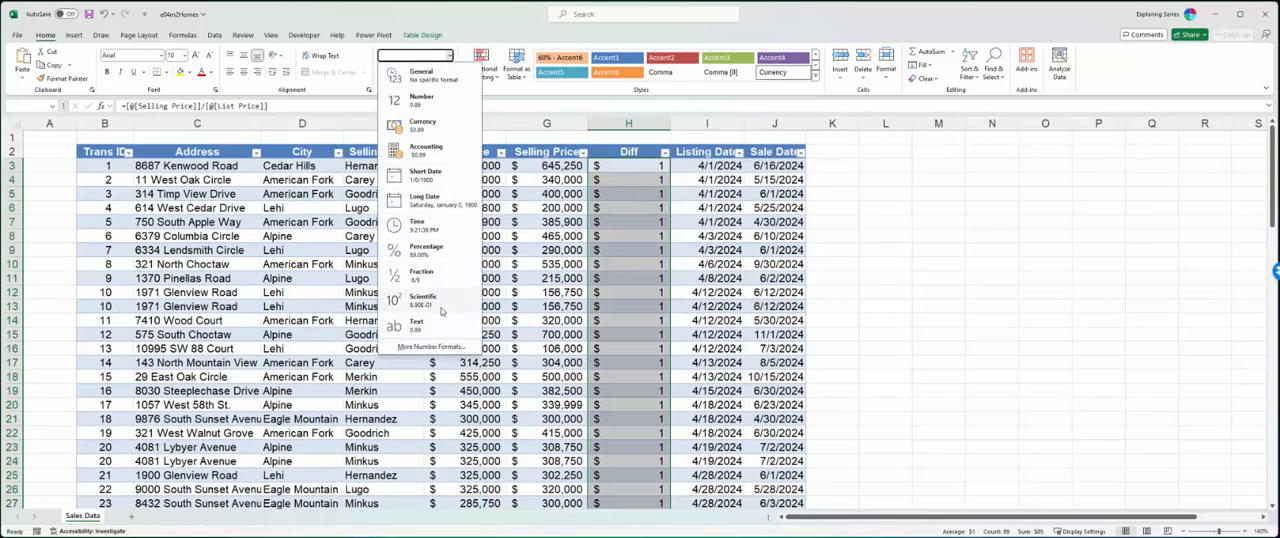
left_click(440, 250)
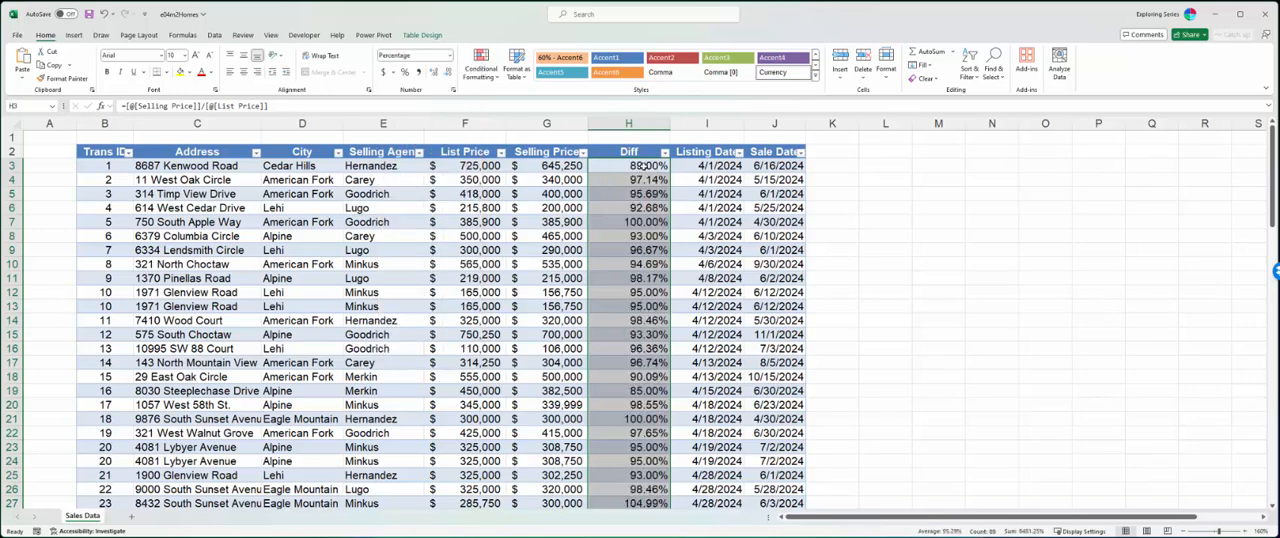
- Examine the structured references in the Diff formula in H3 and compare them with the Selling Price cell beside it
left_click(645, 166)
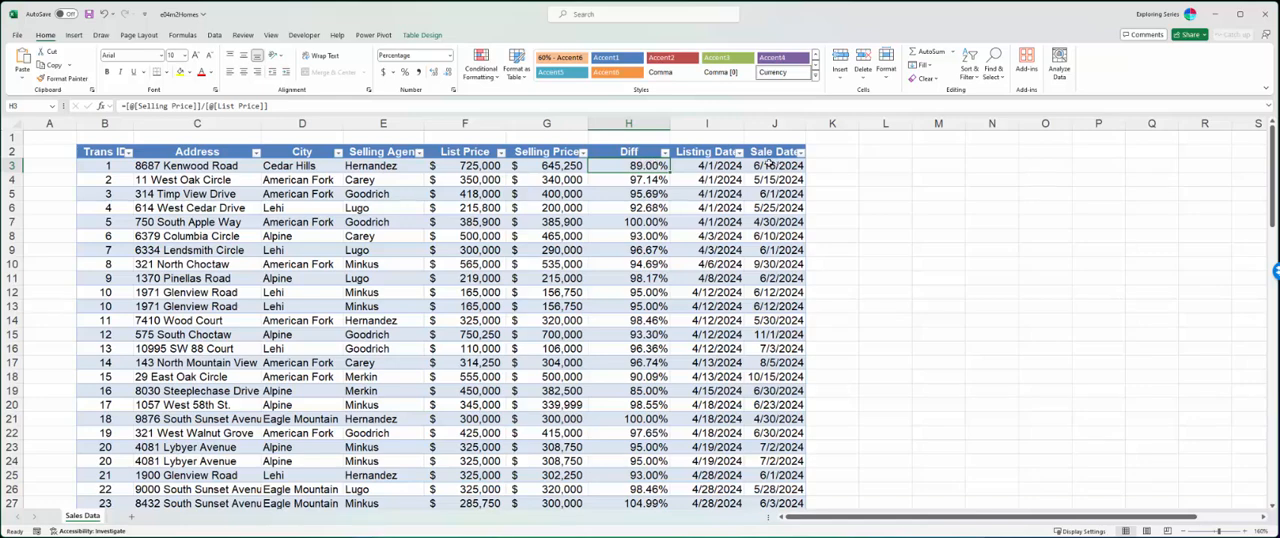
double_click(634, 166)
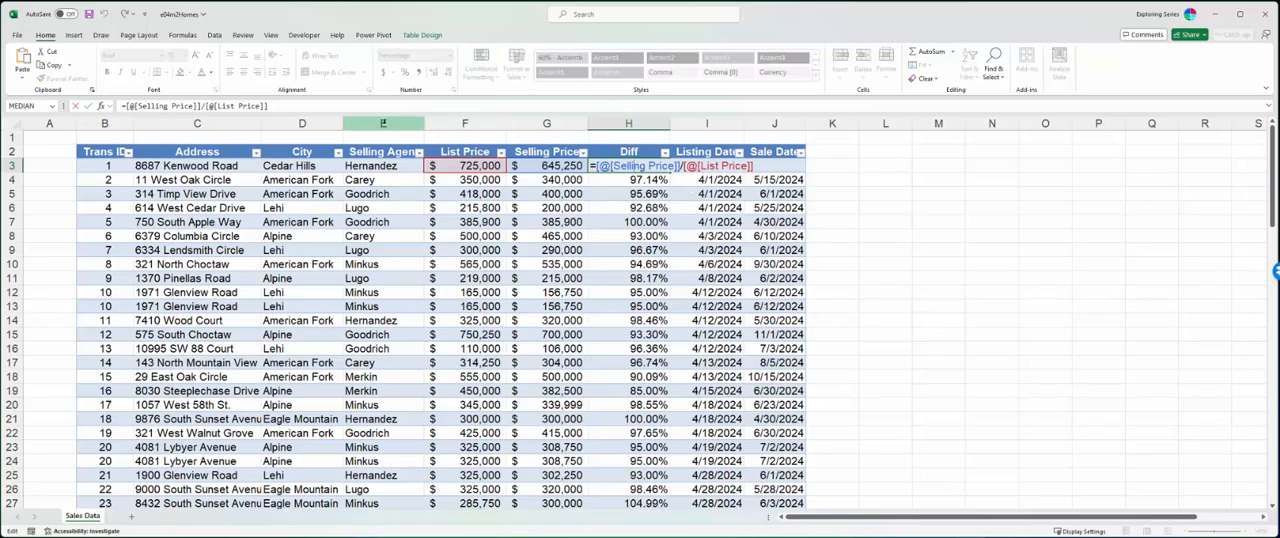
left_click_drag(268, 105, 116, 106)
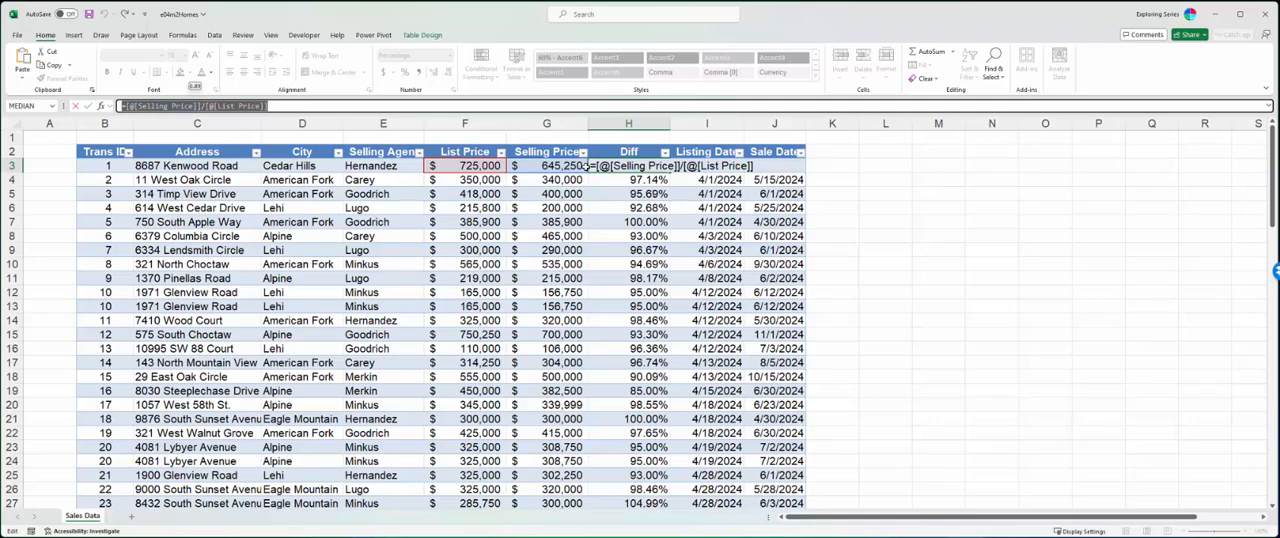
key("ctrl+Return")
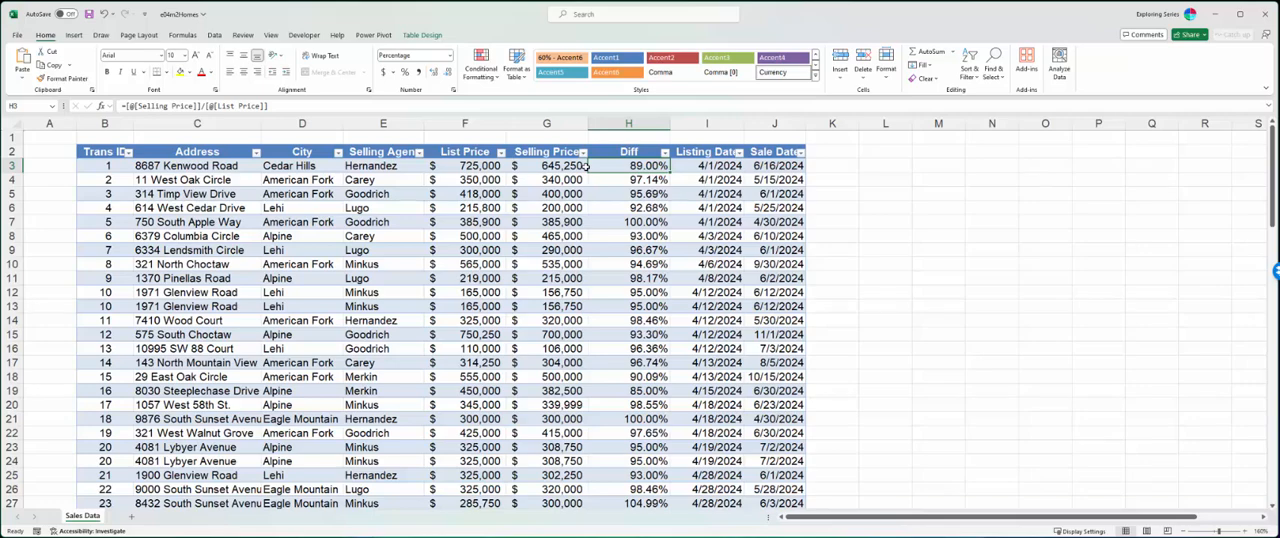
left_click(586, 166)
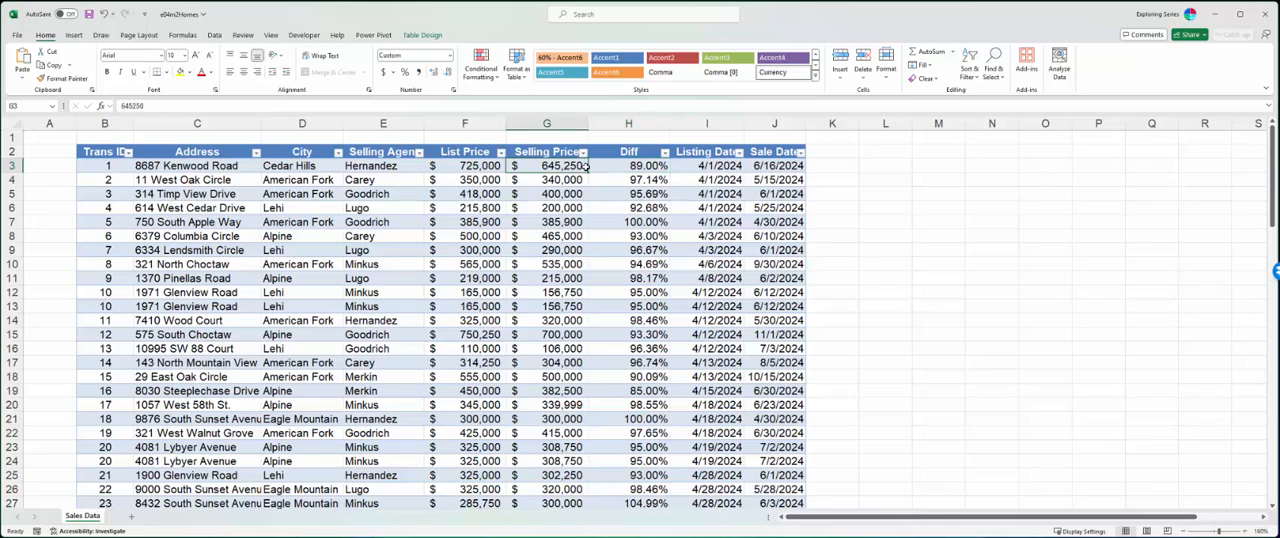
key("Right")
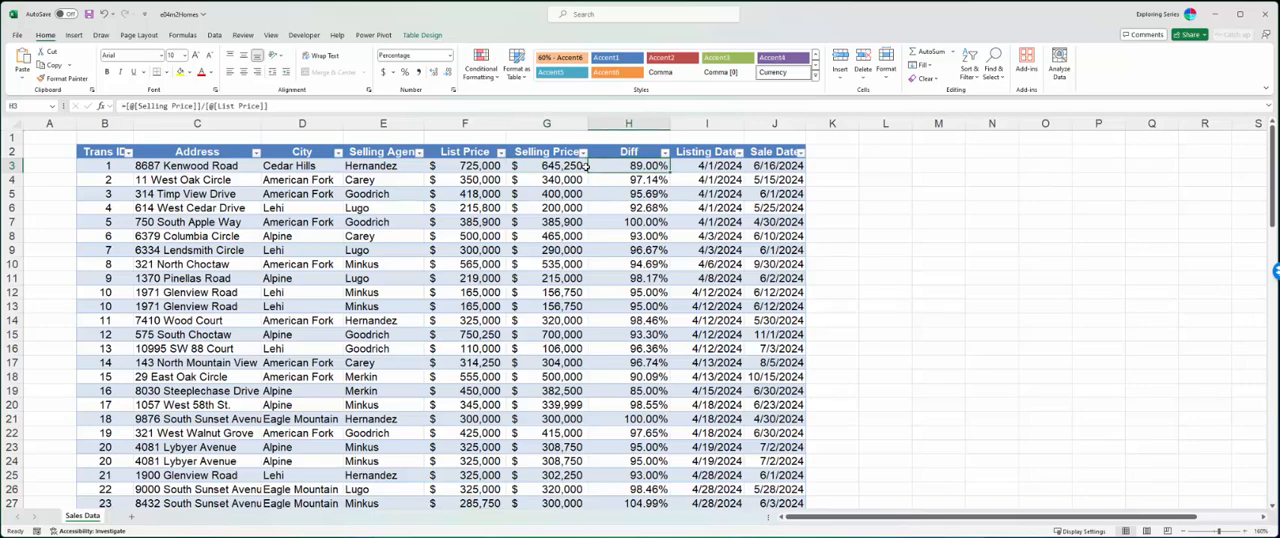
double_click(636, 166)
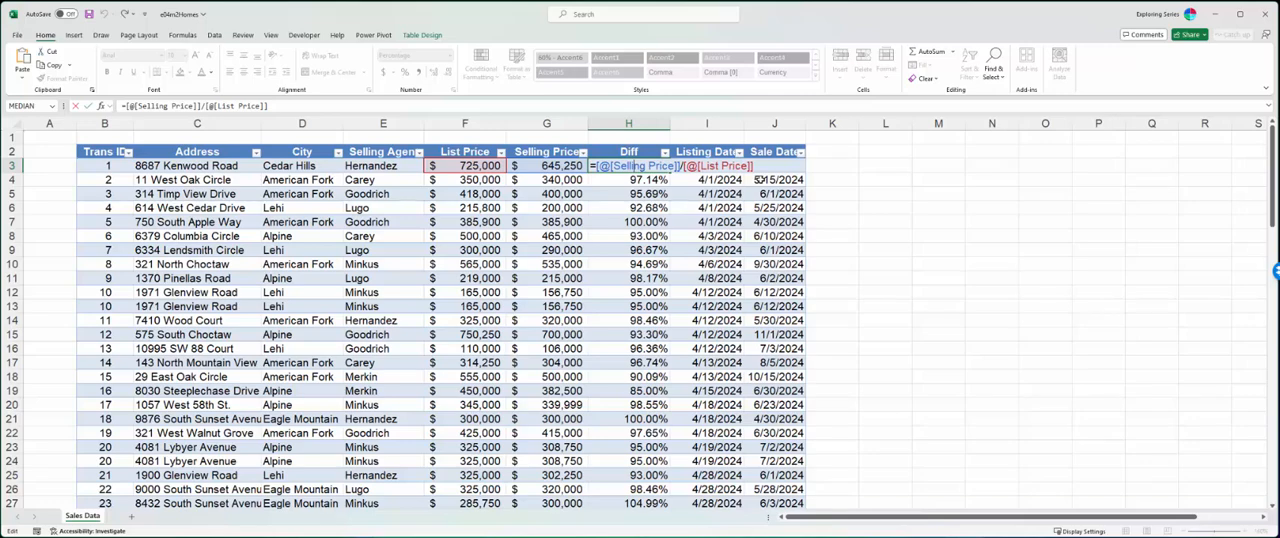
key("Return")
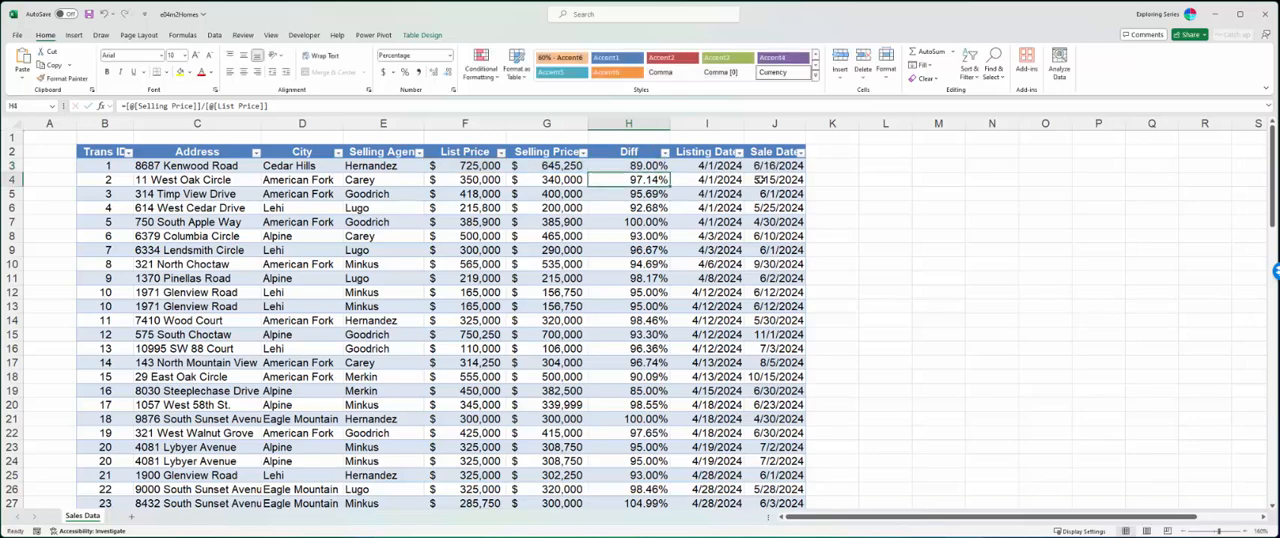
- Add a new worksheet and enter the formula ='Sales Data'!H3 in its cell D5
left_click(129, 518)
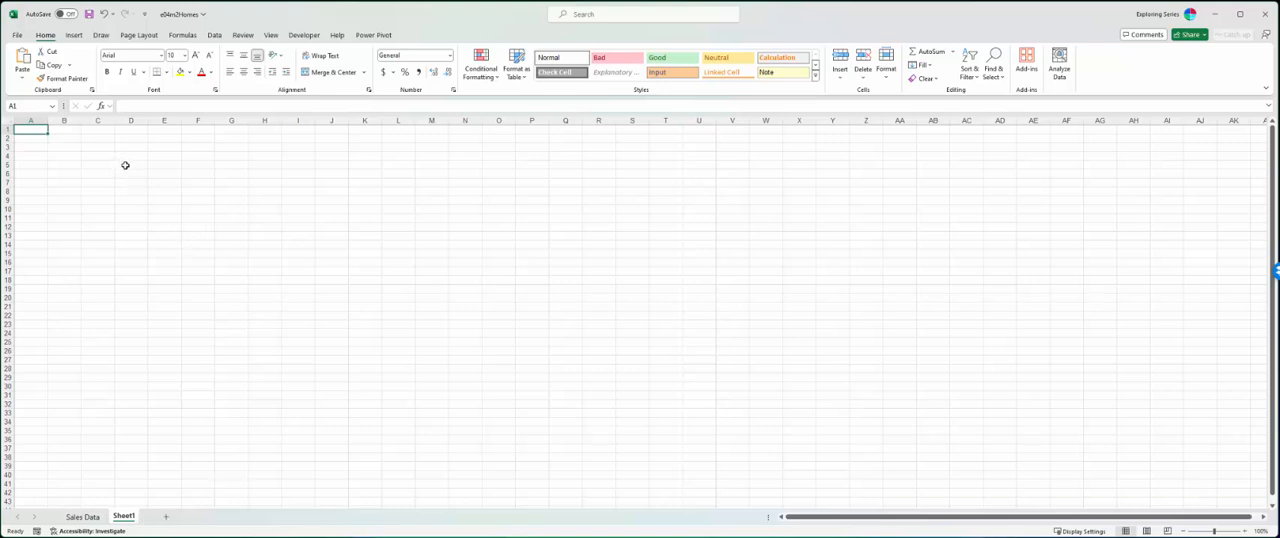
left_click(123, 162)
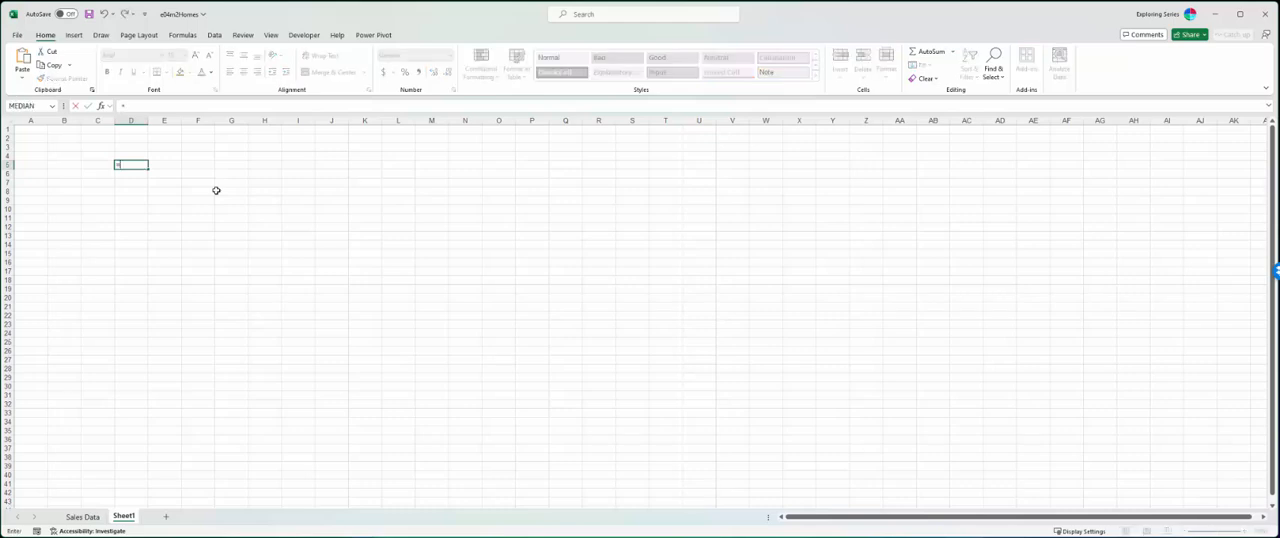
left_click(84, 517)
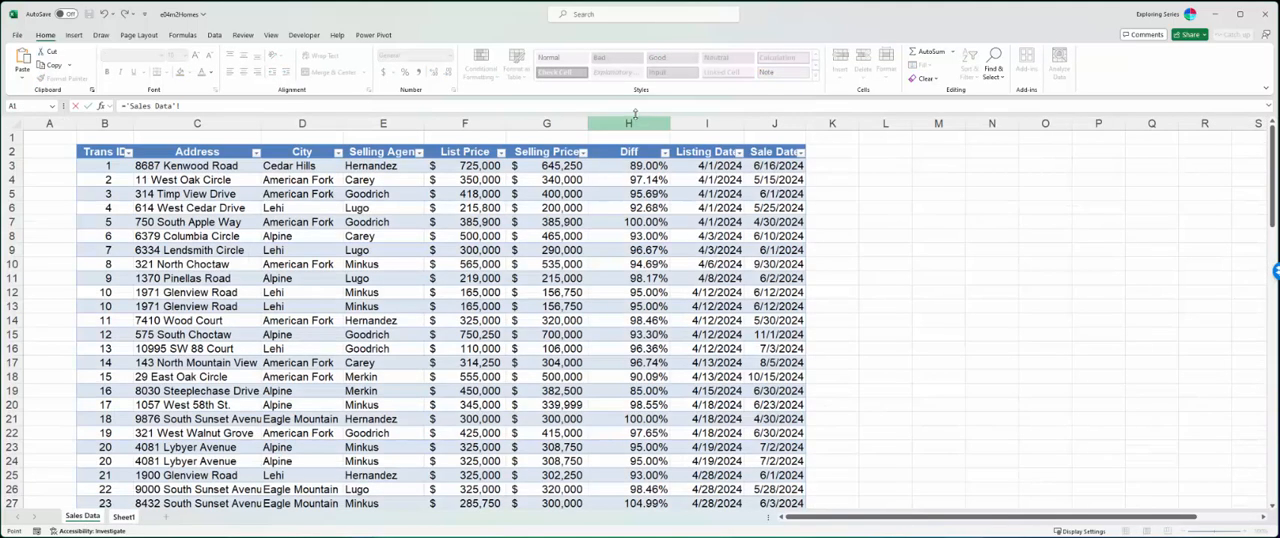
left_click(573, 163)
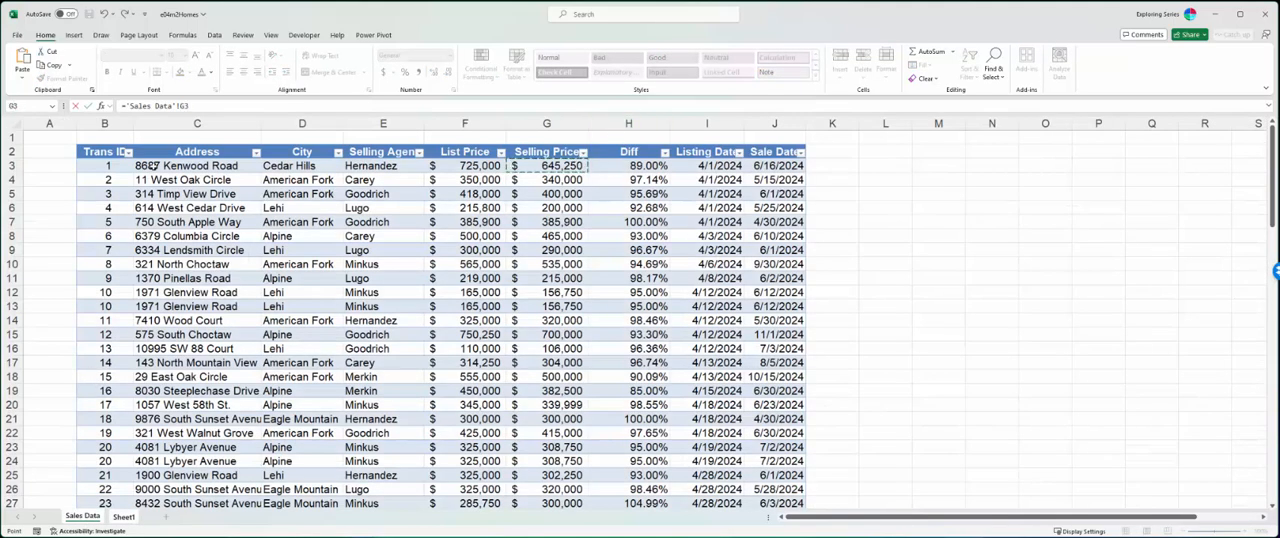
left_click_drag(188, 105, 117, 105)
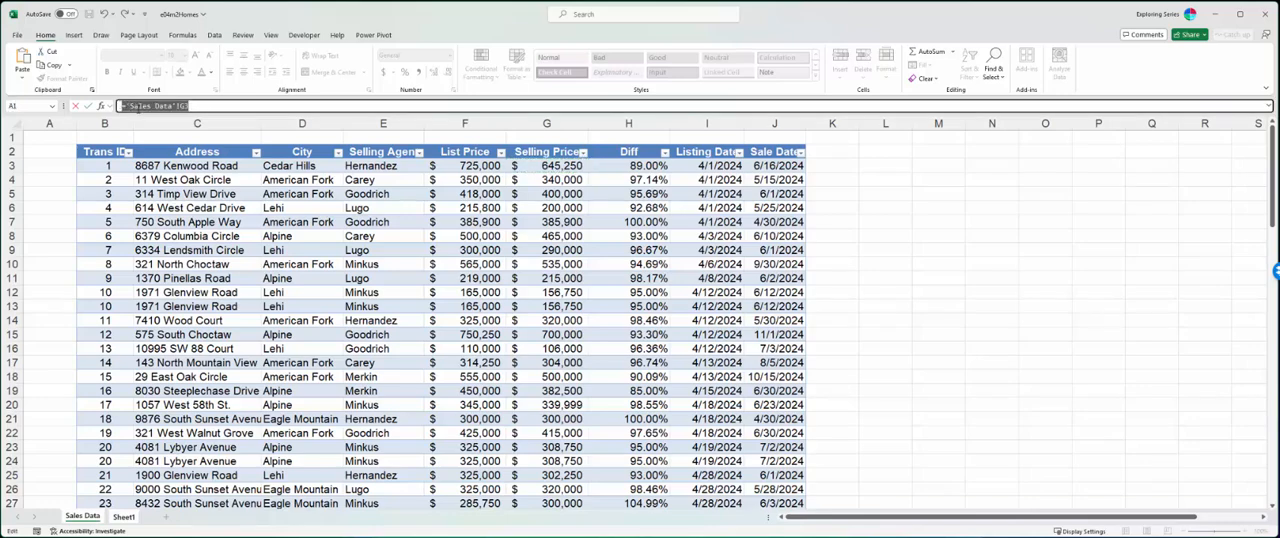
left_click(123, 516)
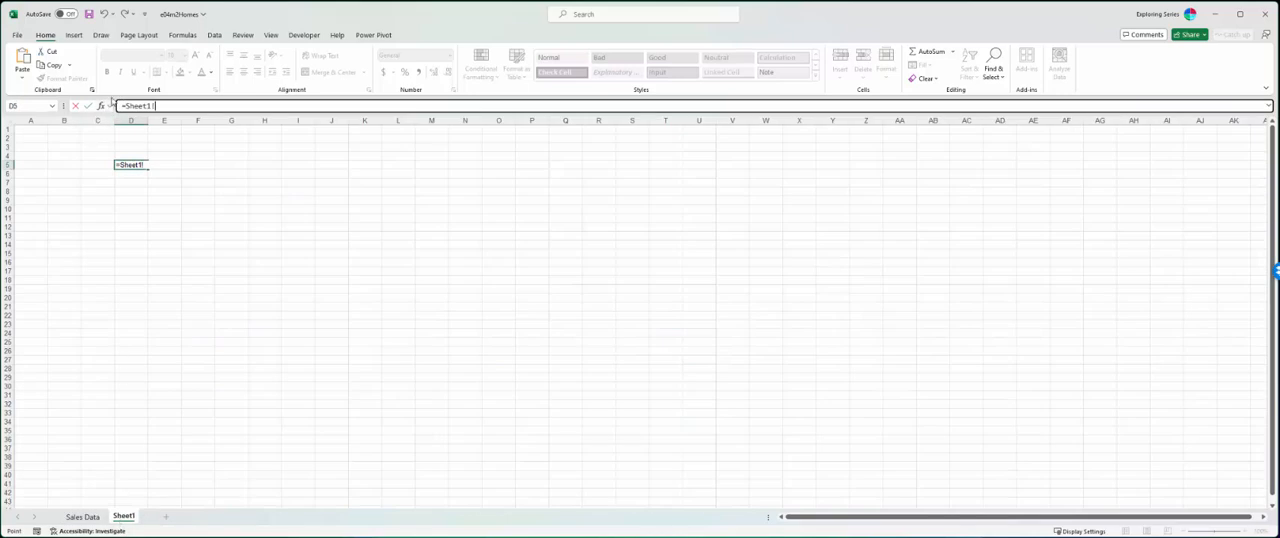
left_click(78, 518)
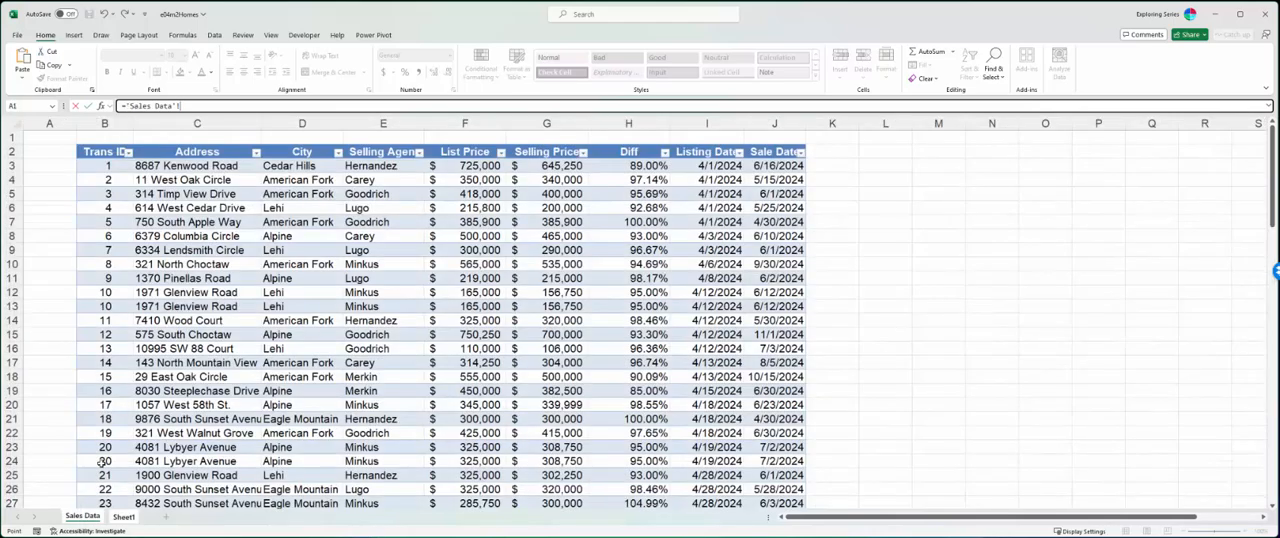
left_click(613, 168)
key("Return")
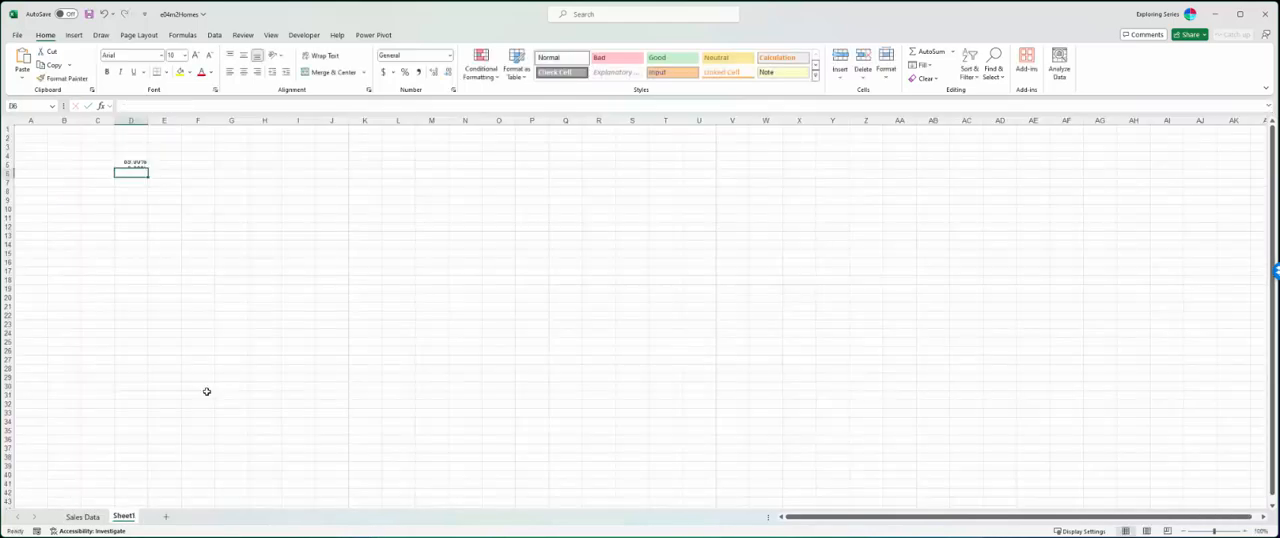
- Examine the cross-sheet reference in D5, and compare it with the structured formula and table name on the Sales Data sheet
left_click(140, 165)
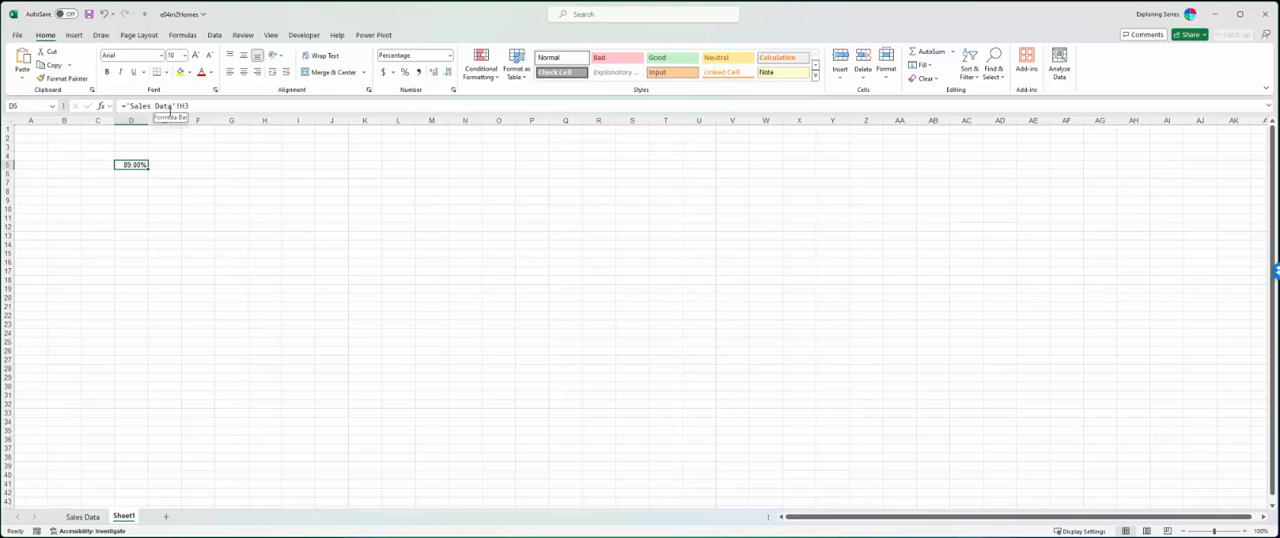
left_click(155, 107)
left_click(82, 516)
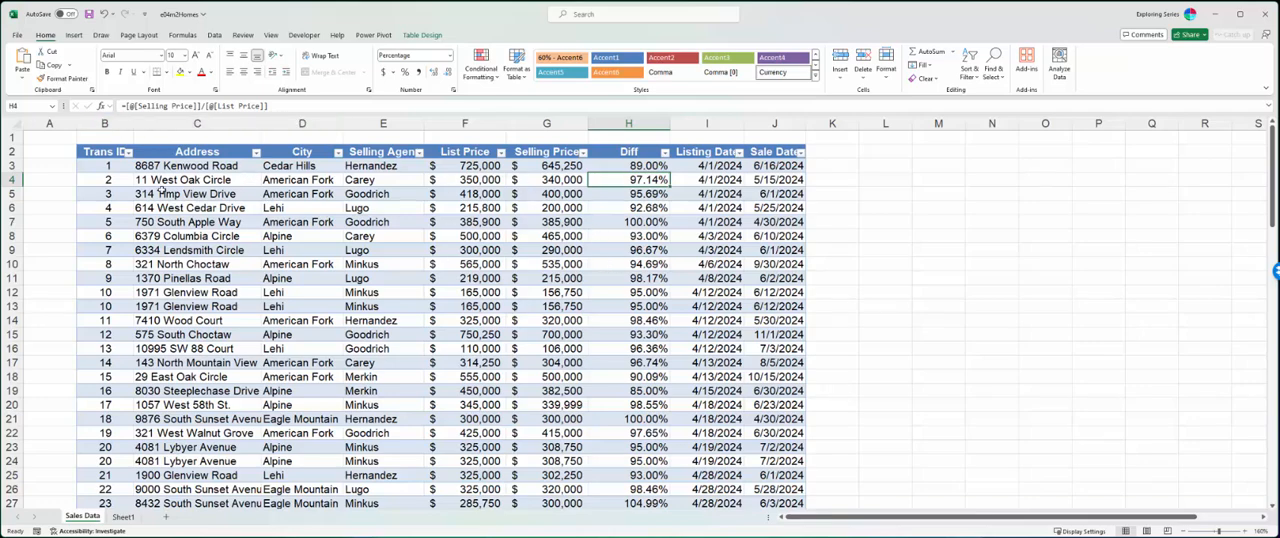
left_click(422, 36)
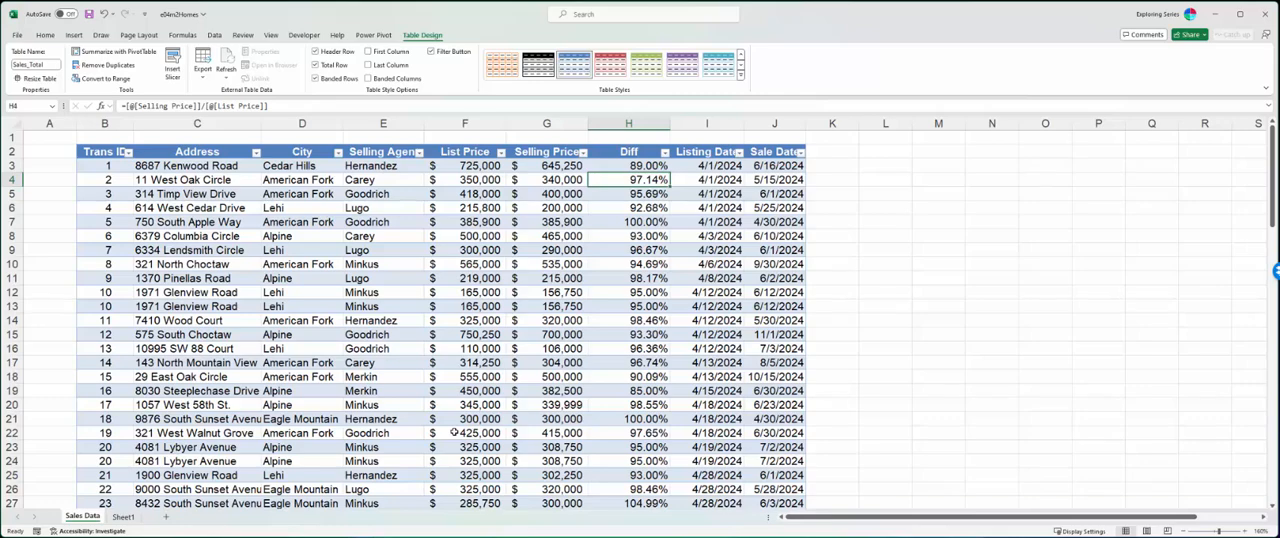
- Clear all formulas from the Diff column's data rows, starting at H3
left_click(627, 166)
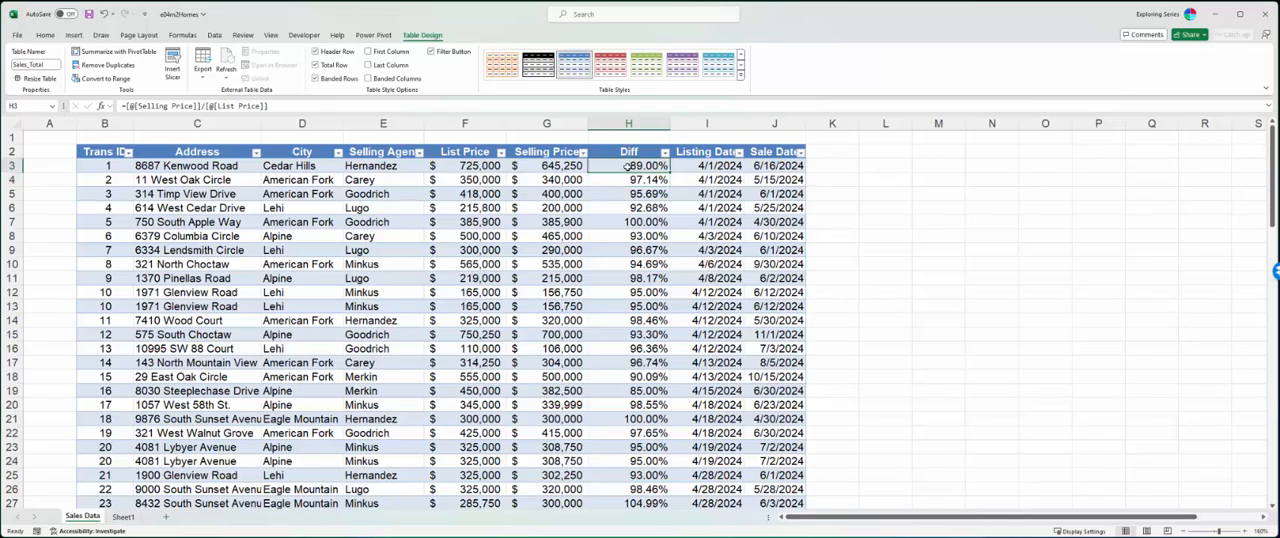
key("ctrl+shift+Down")
key("ctrl+shift+Up")
left_click(627, 166)
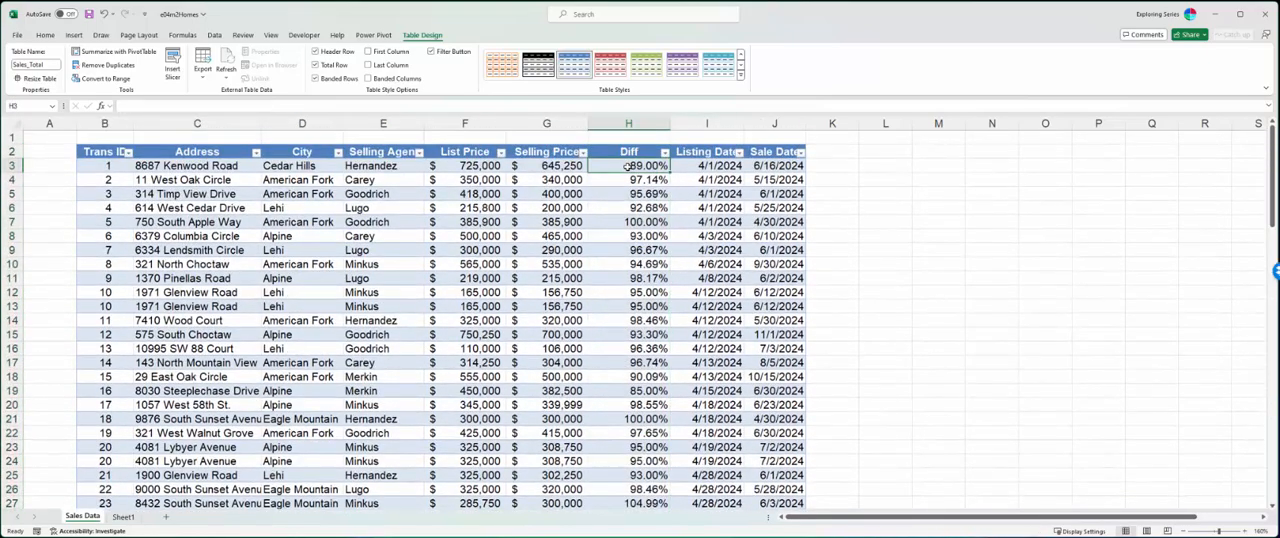
key("ctrl+shift+Down")
key("Delete")
scroll(627, 167, "up", 20)
- Refill the Diff column with =[@[Selling Price]]/[@[List Price]], entered in H3 by referencing the row's price cells
left_click(627, 167)
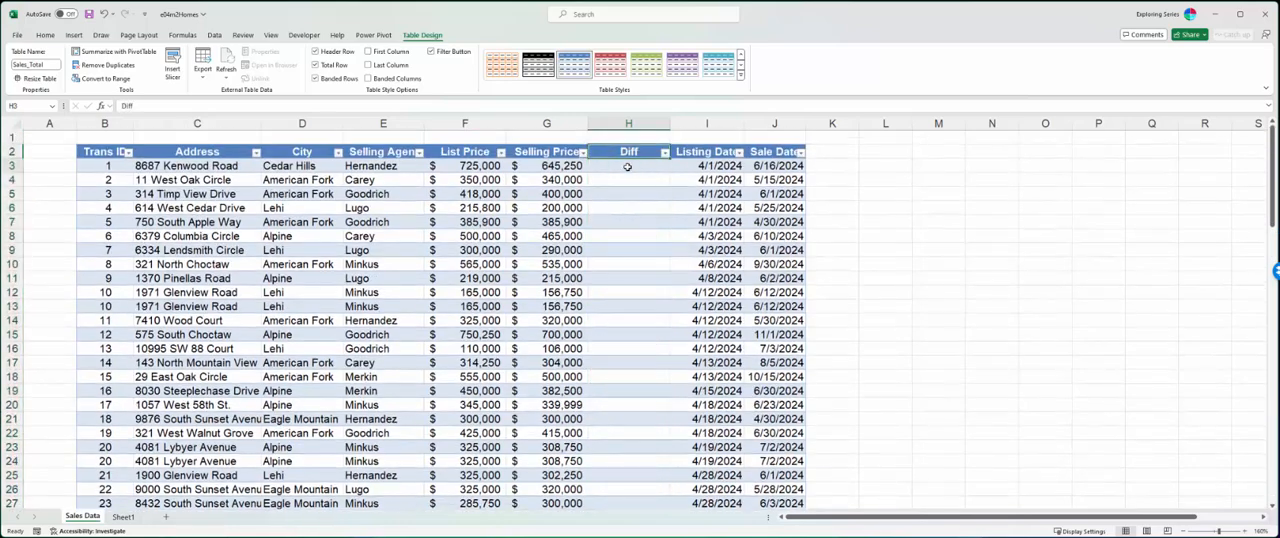
type("=")
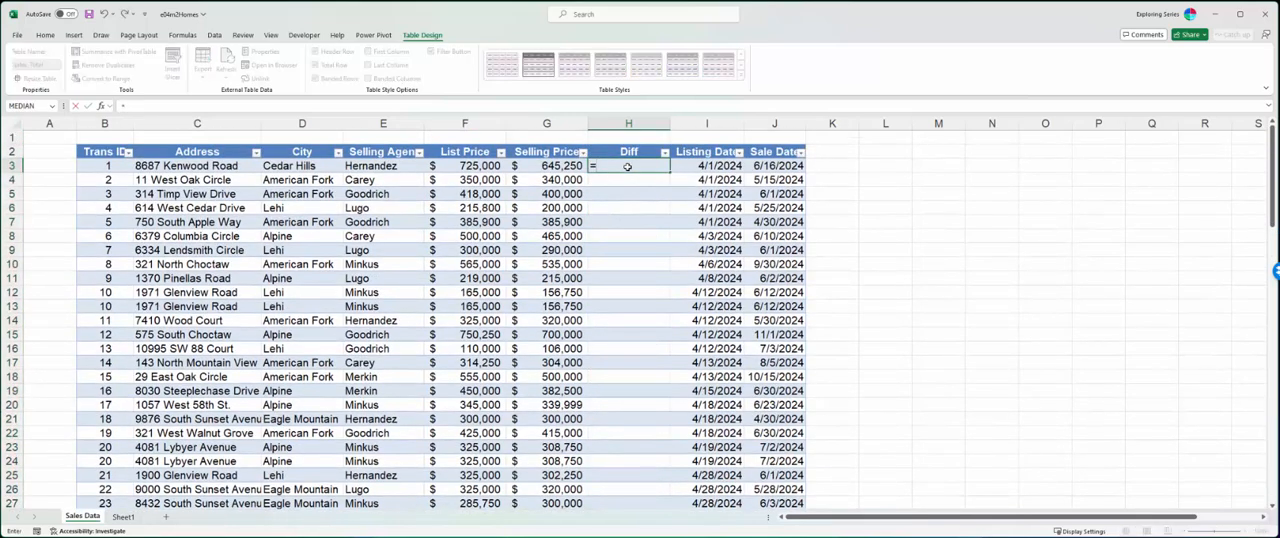
left_click(534, 166)
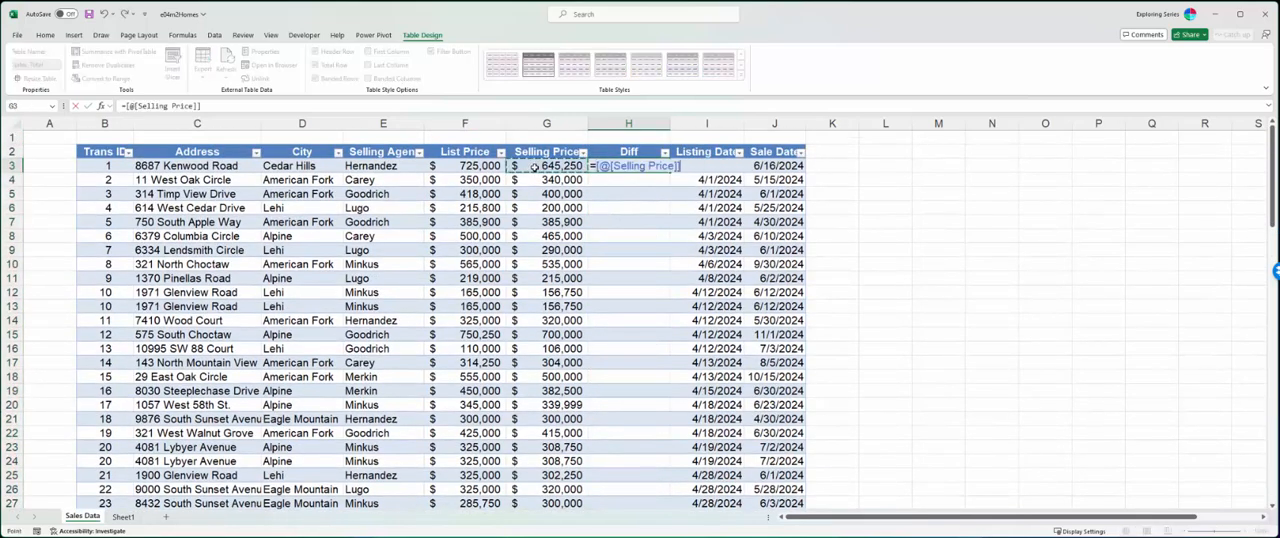
type("/")
left_click(455, 167)
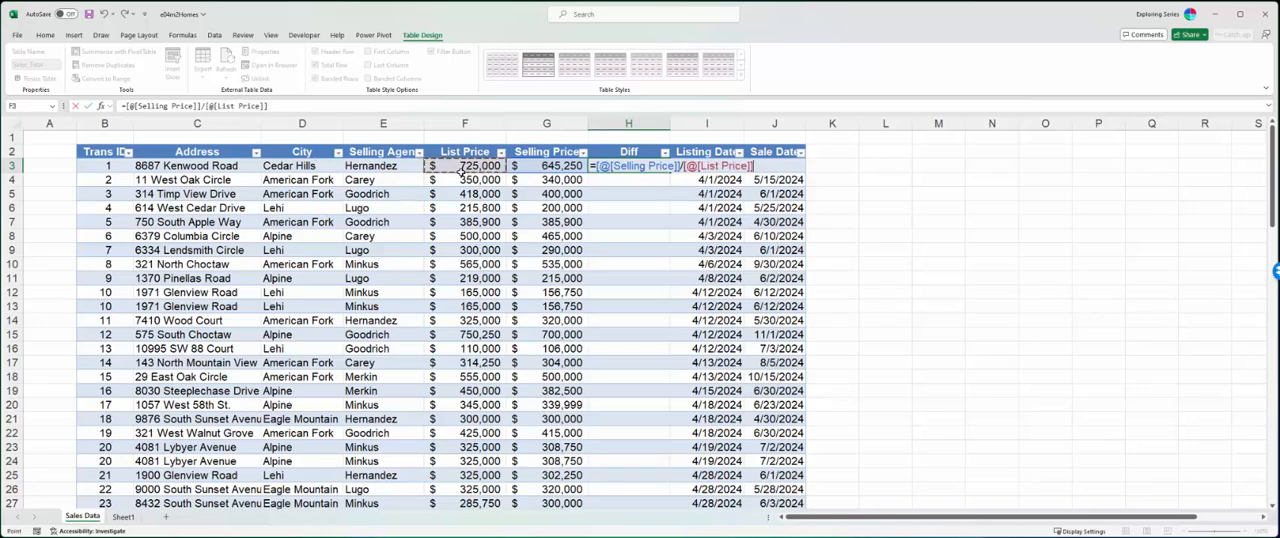
key("Return")
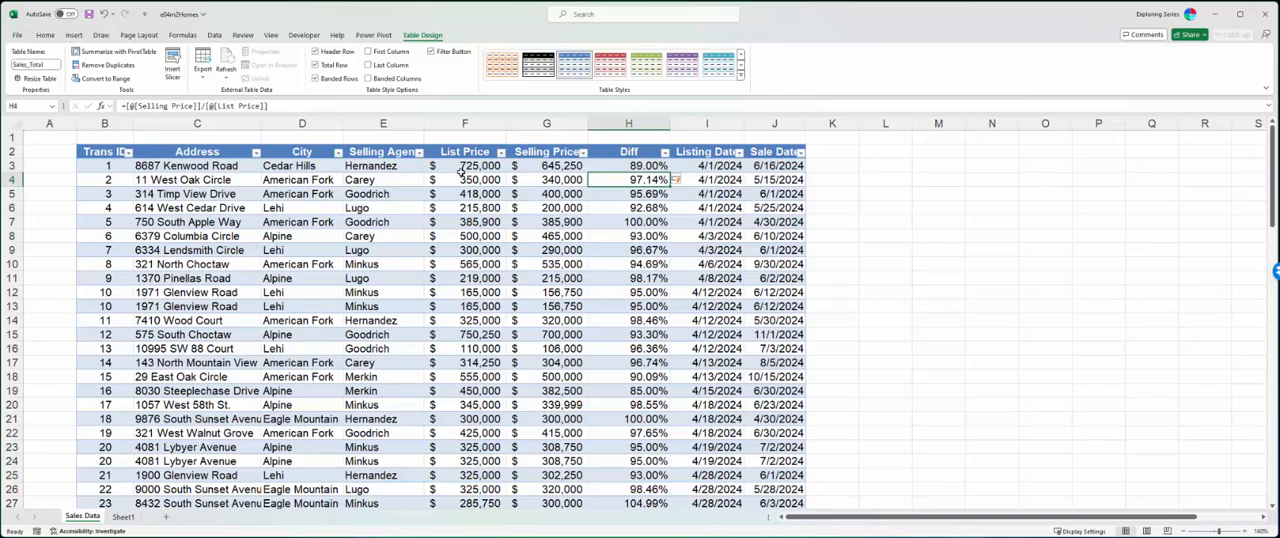